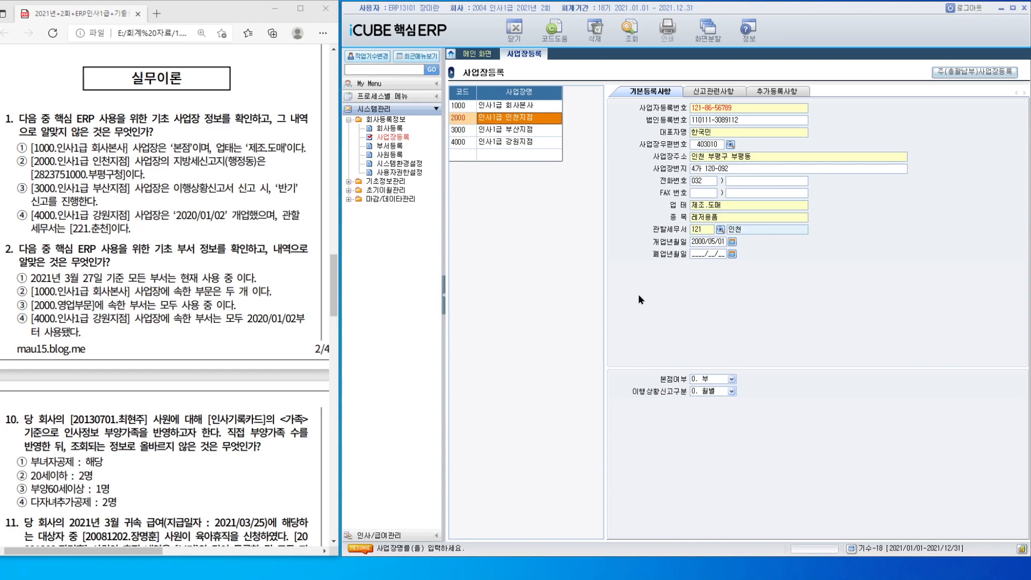
Step: Examine the local tax report details of workplace 2000, the filing type of 3000 부산지점, and the opening date and tax office of 4000 강원지점
left_click(729, 132)
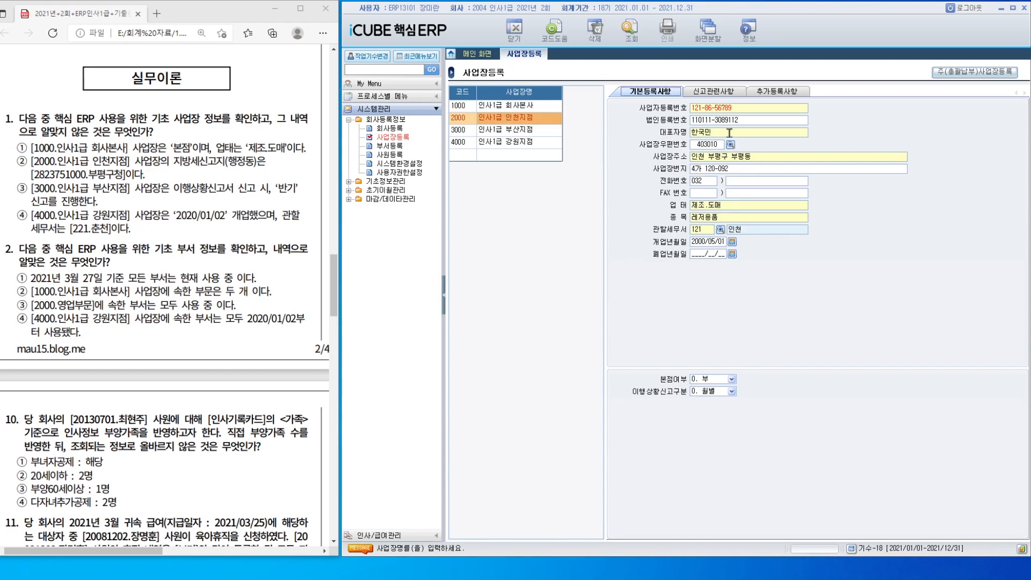
left_click(721, 94)
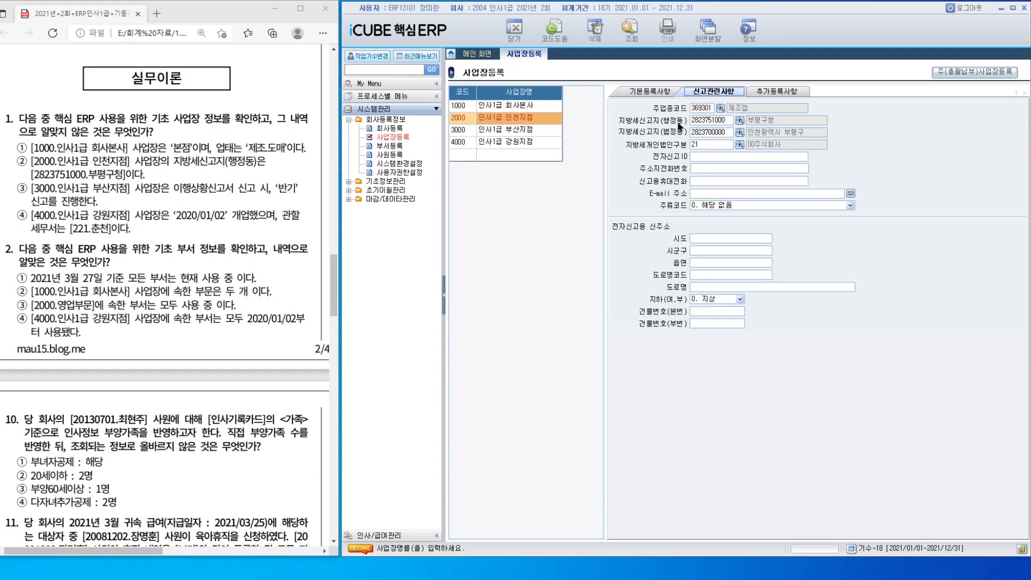
key("Down")
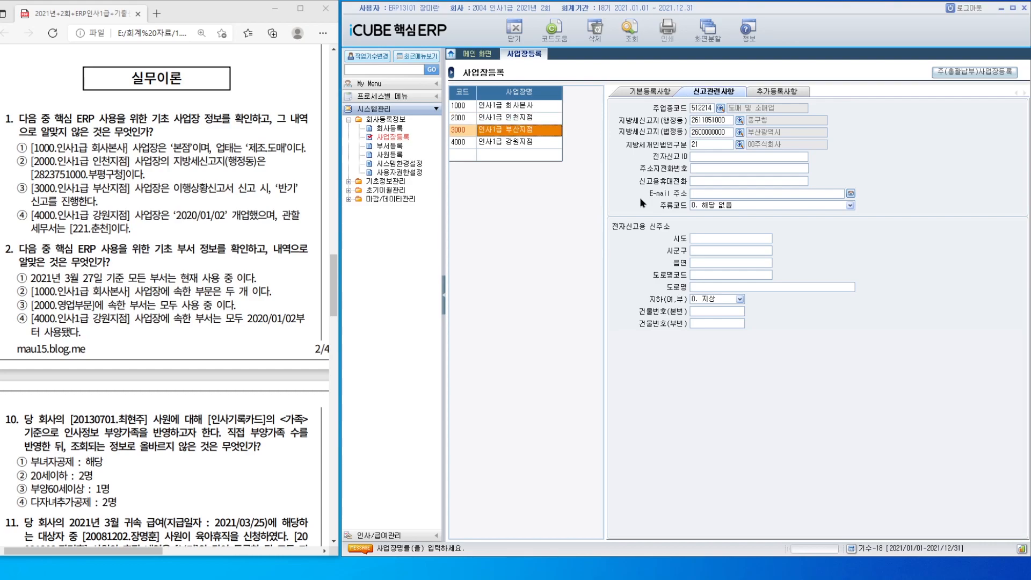
left_click(656, 92)
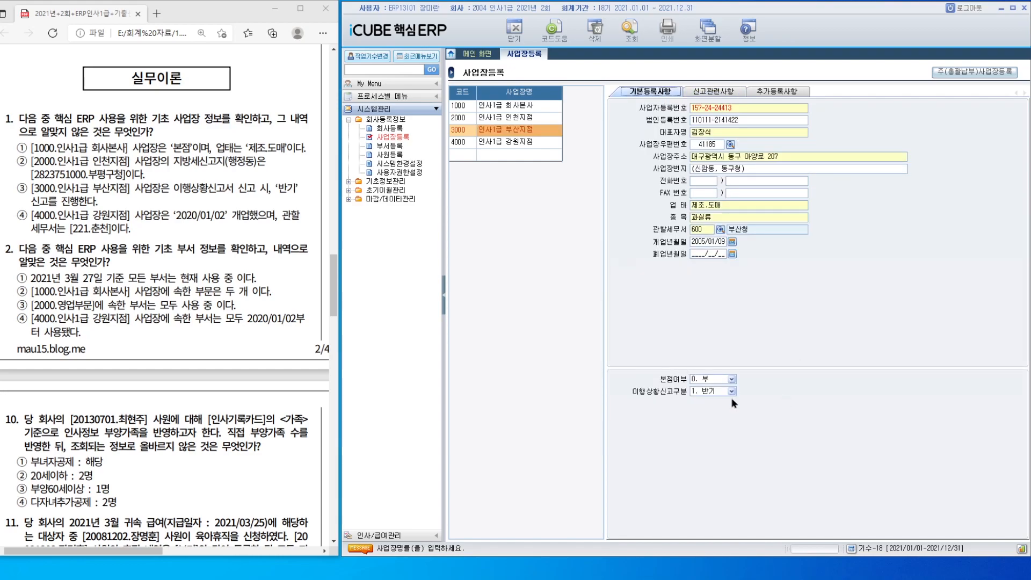
key("Down")
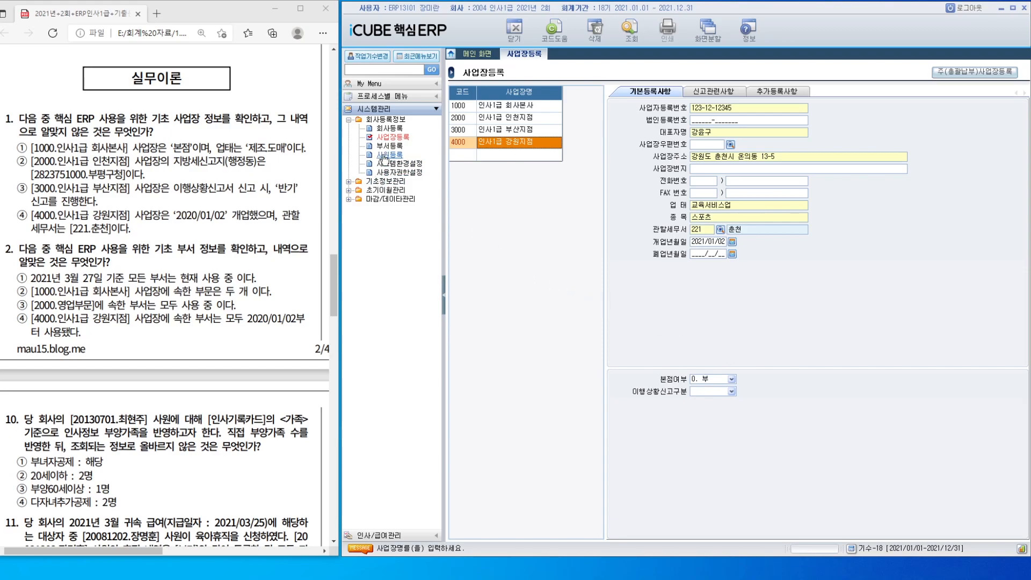
Step: Open 부서등록 and examine each department's usage period, workplace and division code, especially for 1000 회사본사 and 2000 영업부문
left_click(390, 147)
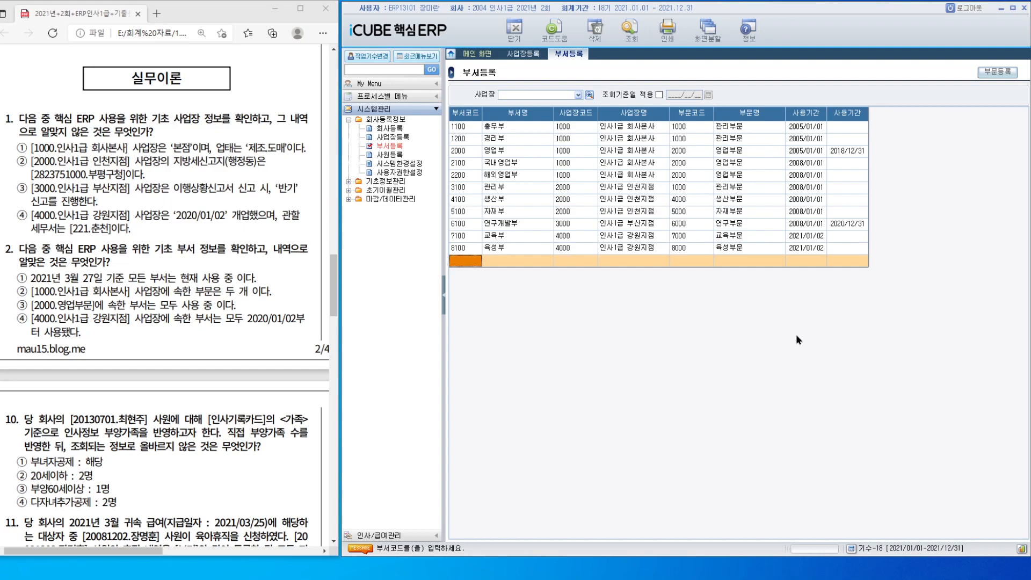
left_click(855, 152)
left_click(841, 225)
left_click(843, 153)
left_click(842, 227)
left_click(842, 157)
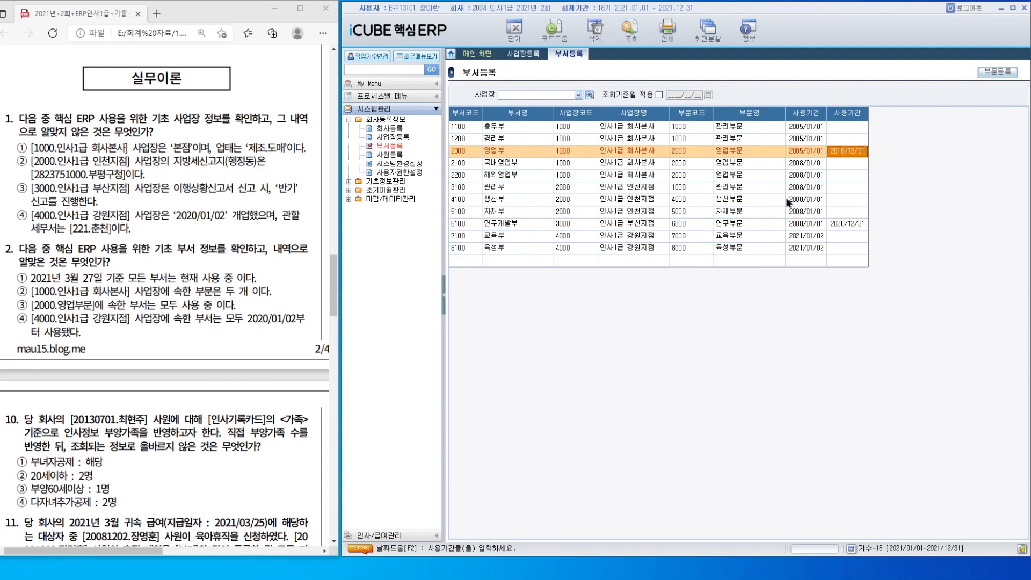
left_click(642, 163)
key("Up")
key("Up")
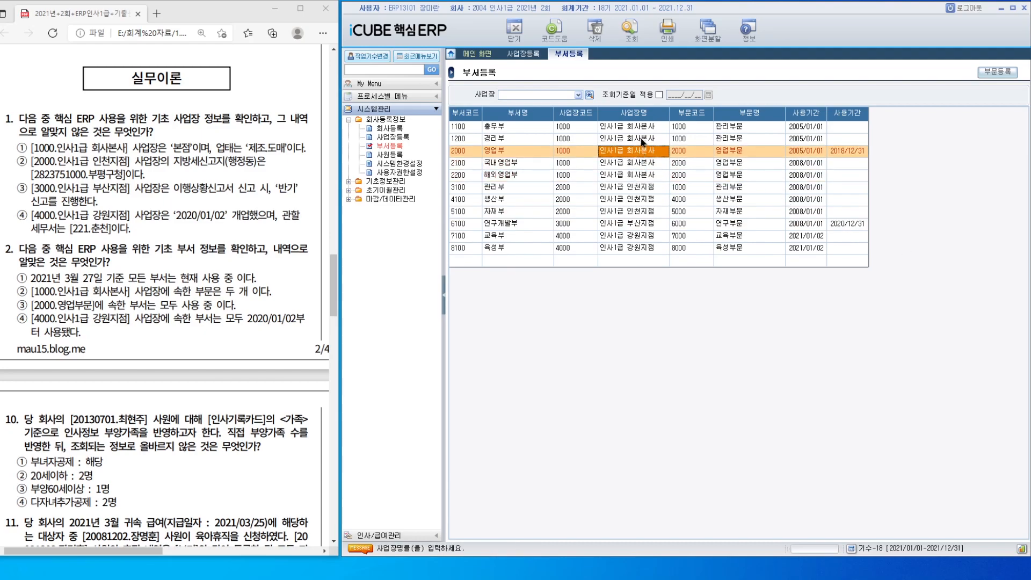
left_click(694, 128)
left_click(690, 164)
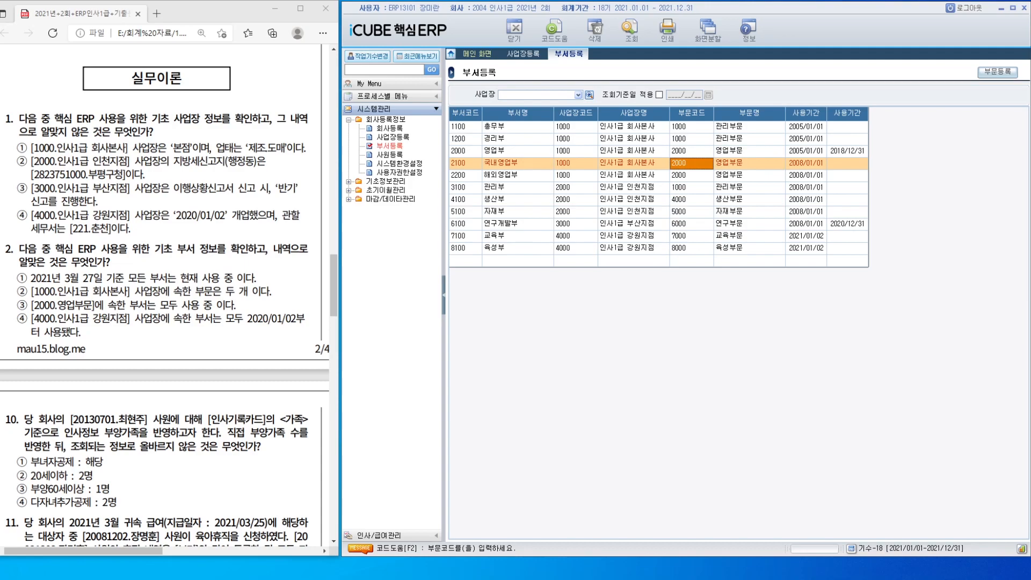
Step: Bring up question 3 in the exam PDF and check the attendance closing basis per job type in 인사/급여환경설정
left_click_drag(334, 301, 334, 223)
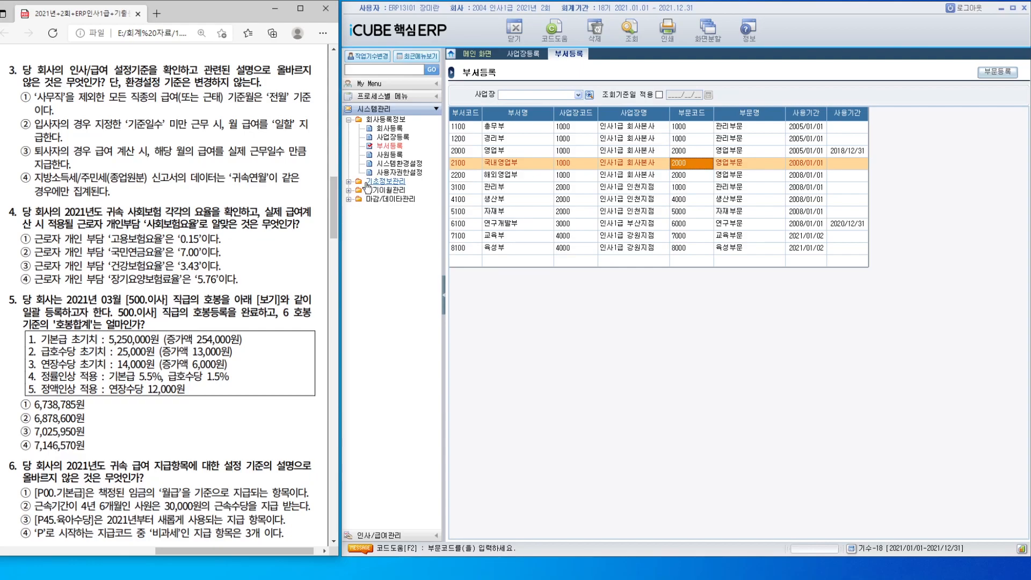
left_click(383, 111)
left_click(396, 133)
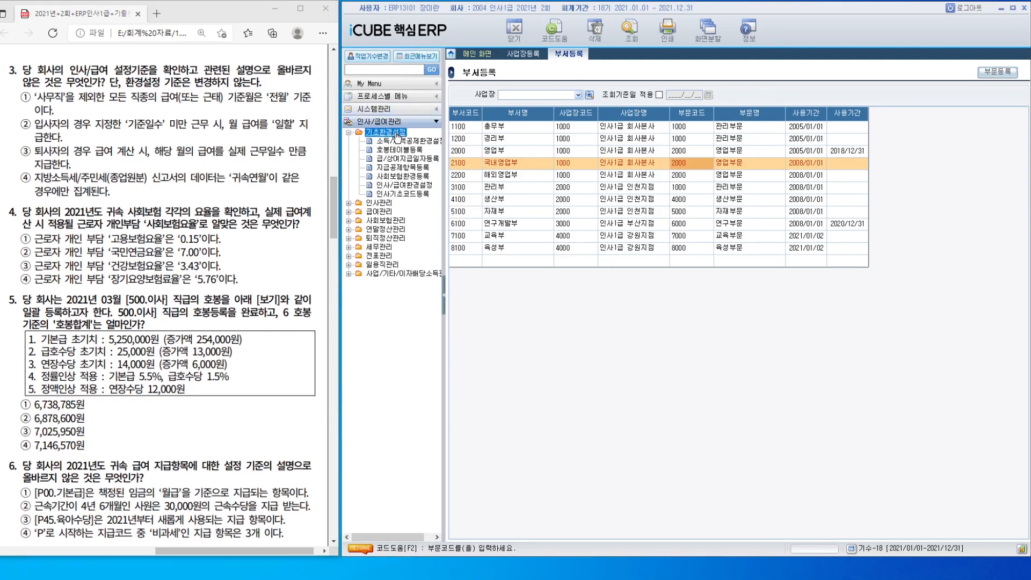
left_click(407, 186)
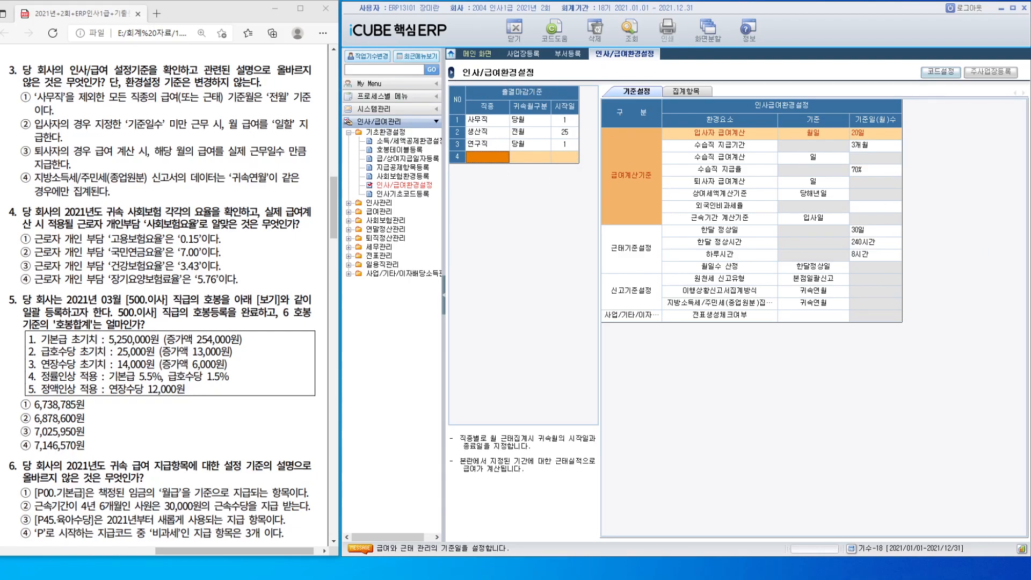
left_click(531, 120)
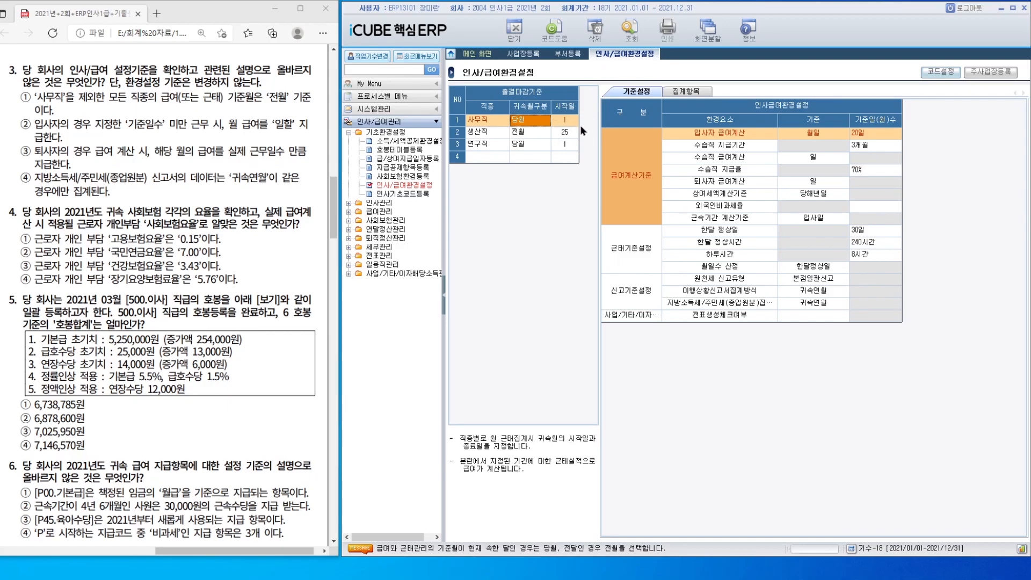
key("Down")
key("Down")
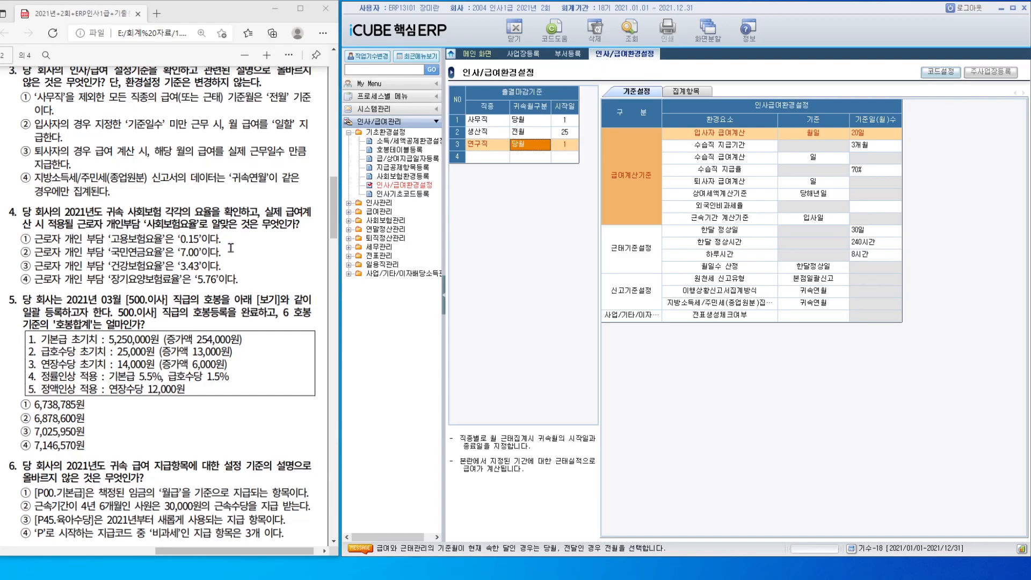
Step: Review the 2021 health insurance and national pension rates in 사회보험환경등록, including the employee share listed in 사회보험정보
left_click(411, 178)
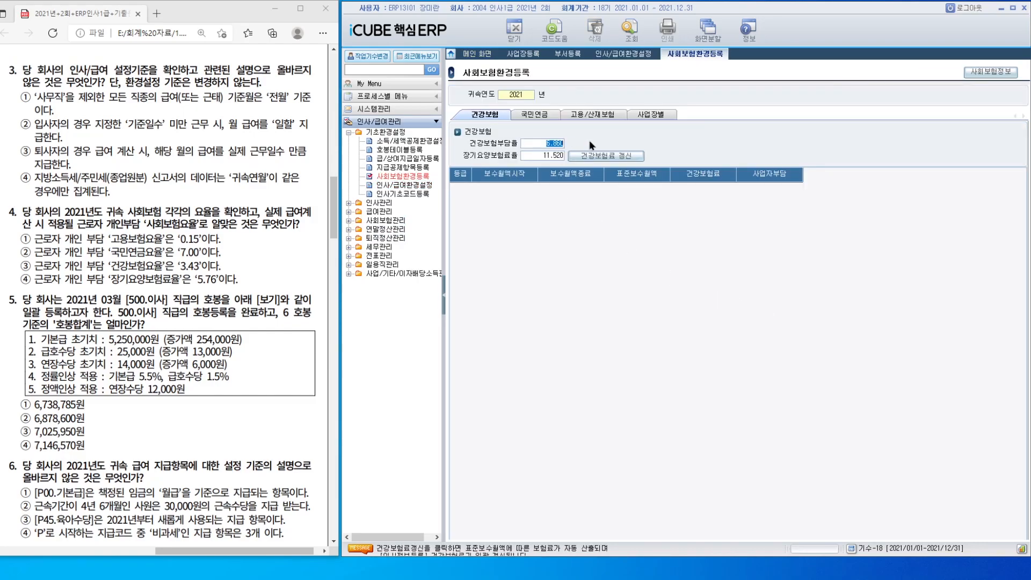
left_click(535, 117)
left_click(487, 116)
left_click(531, 114)
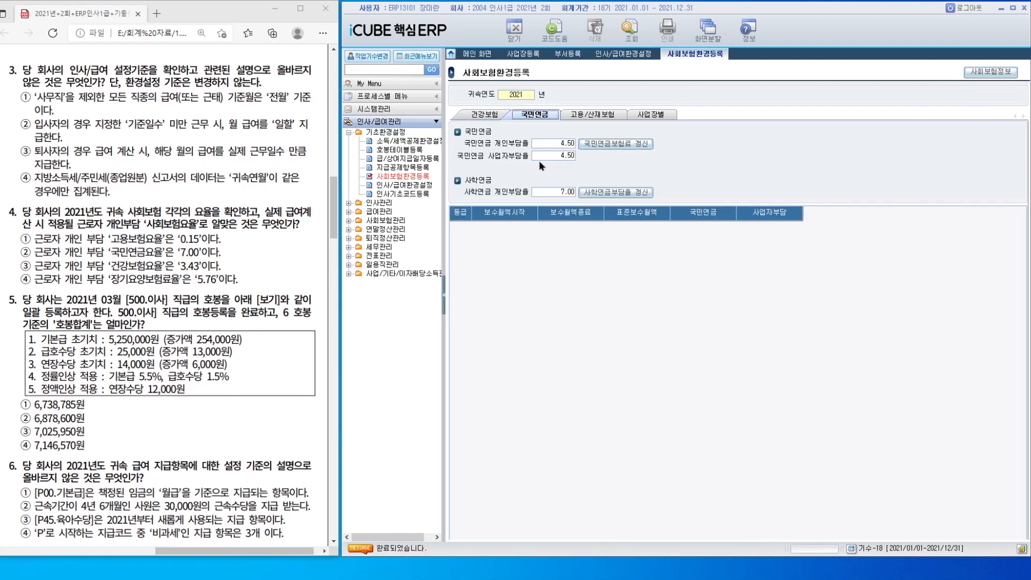
left_click(485, 115)
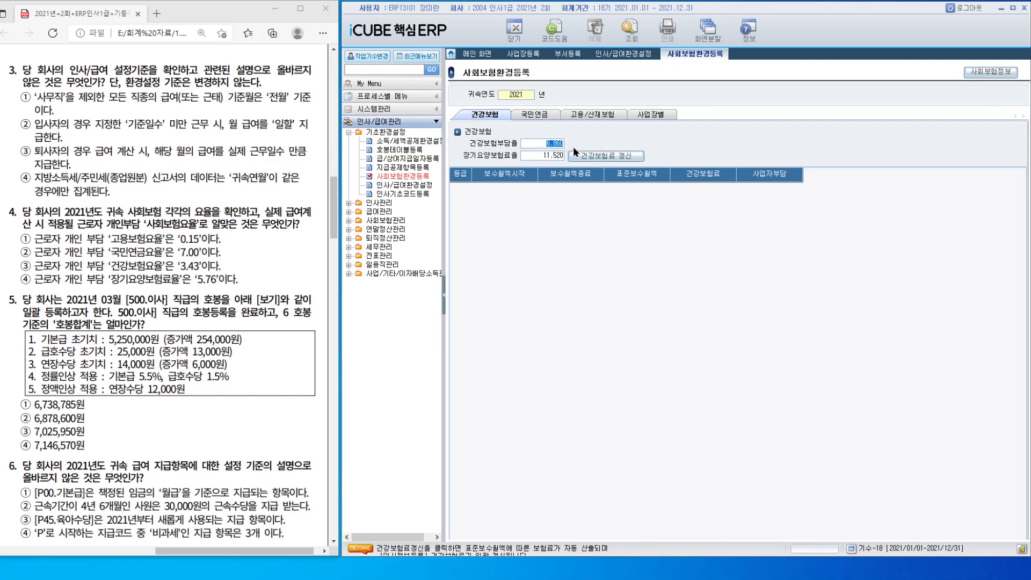
left_click(992, 72)
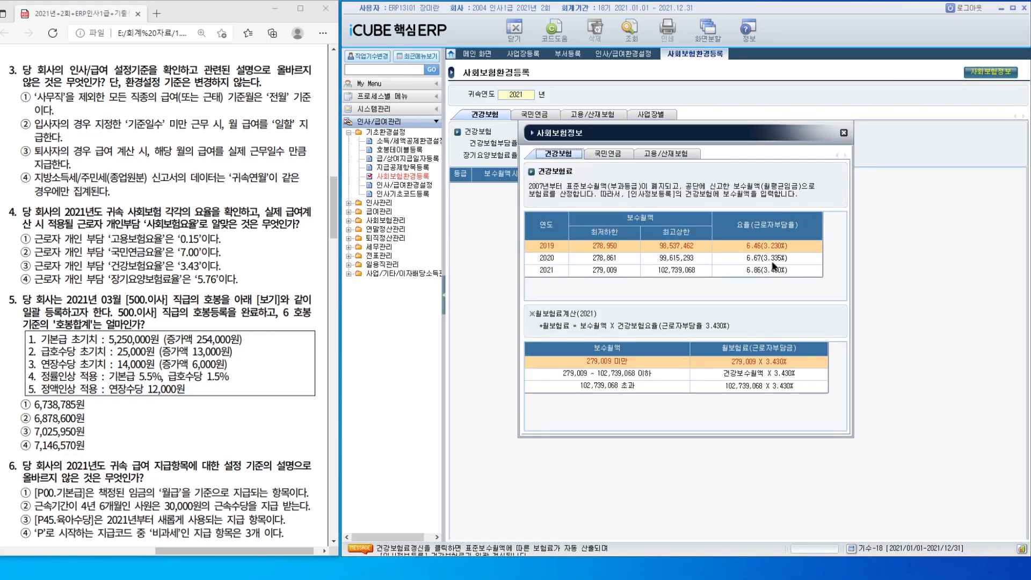
left_click(777, 273)
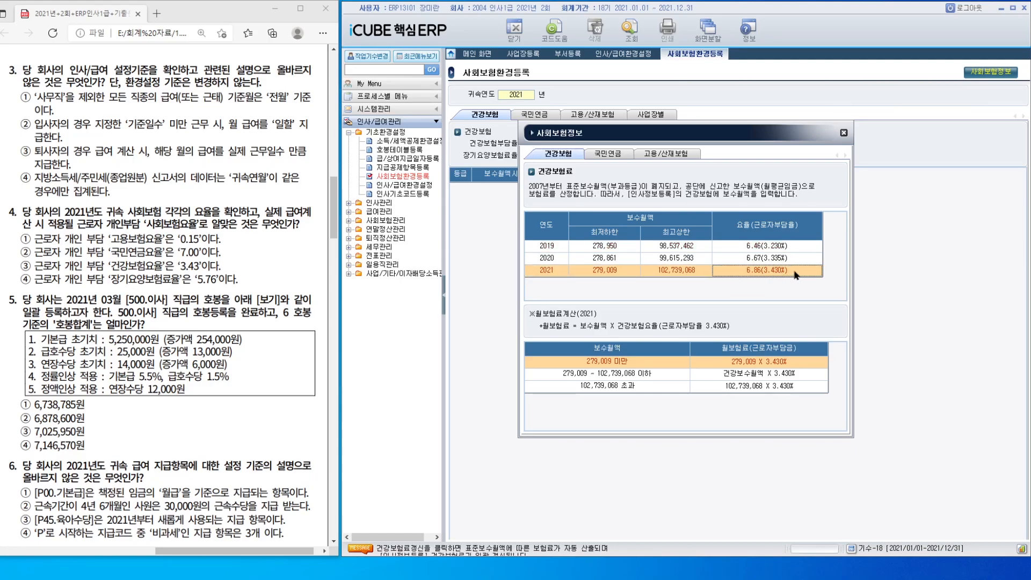
left_click(844, 133)
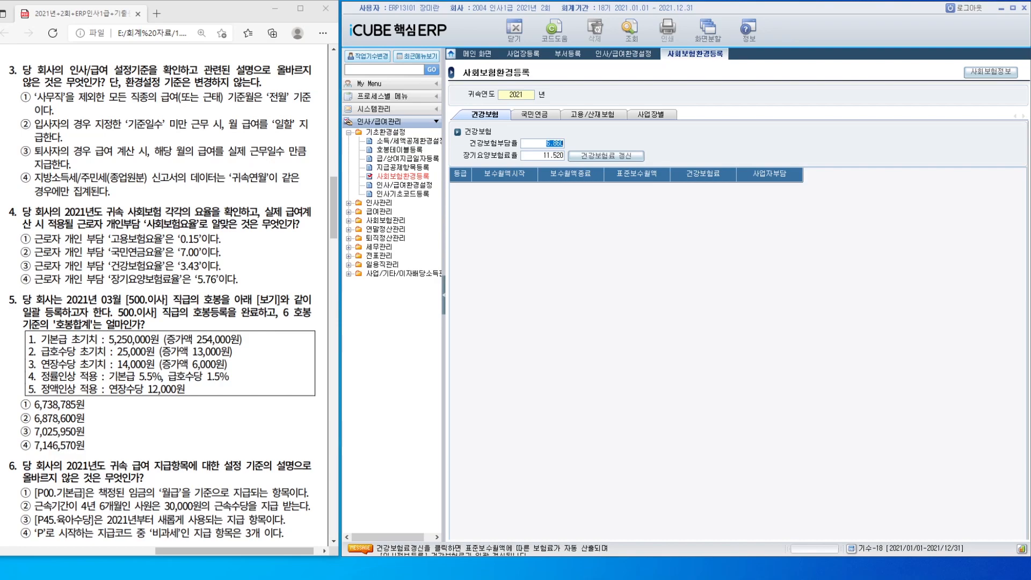
Step: Check the 2021 employment insurance rates, then recheck the national pension and health insurance rates against the 사회보험정보 table
left_click(593, 114)
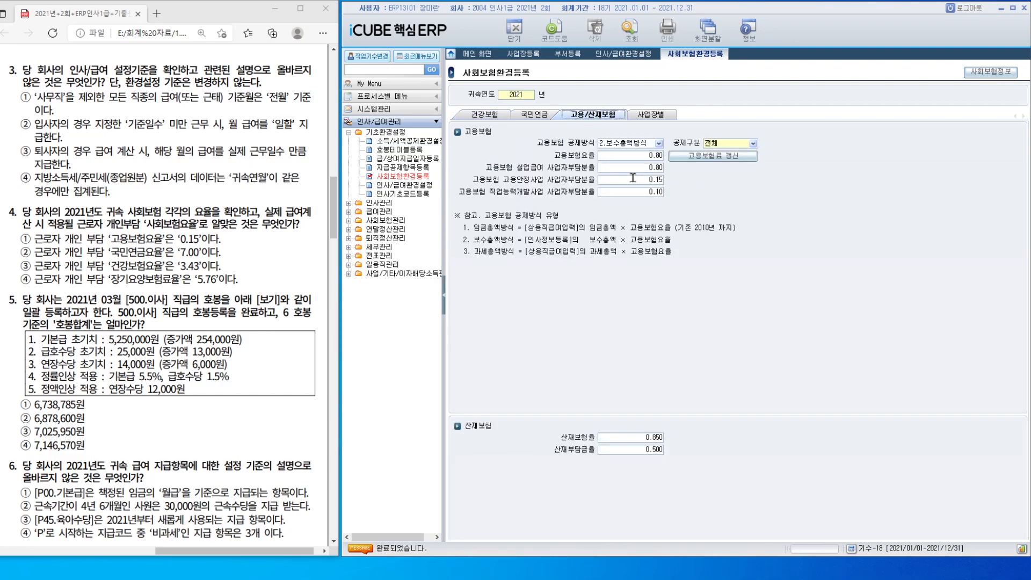
key("Return")
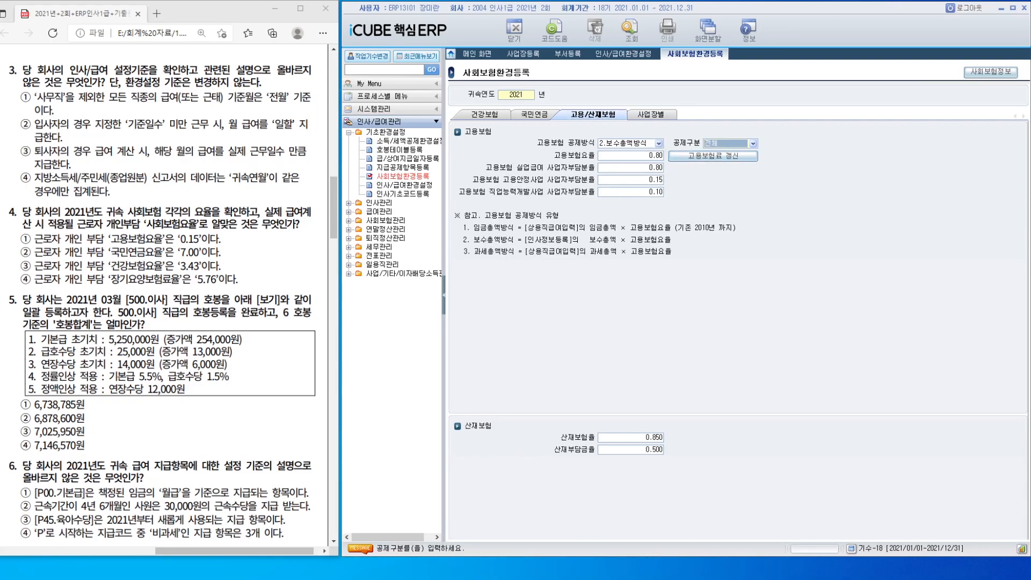
left_click(527, 117)
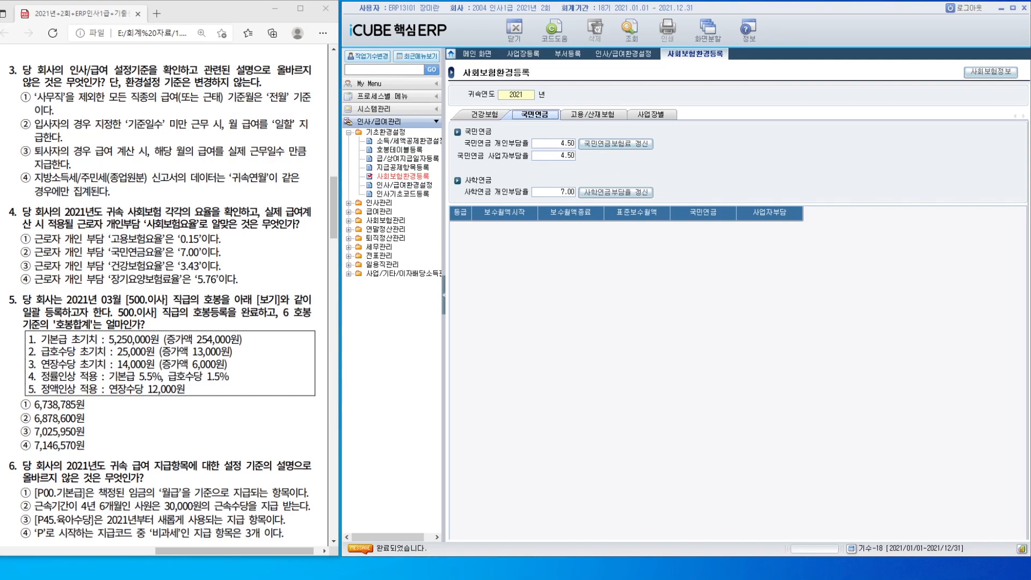
left_click(485, 118)
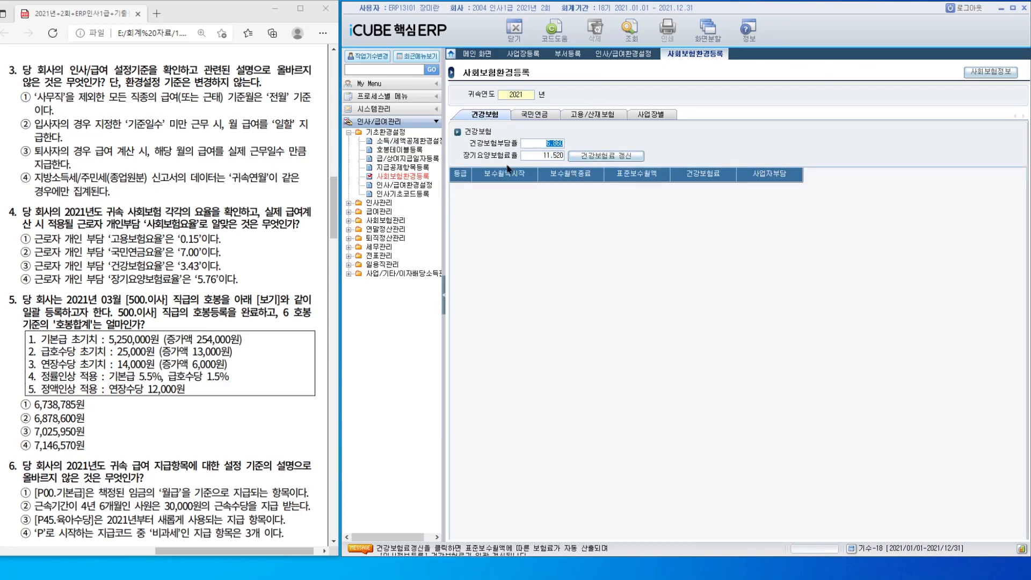
left_click(989, 72)
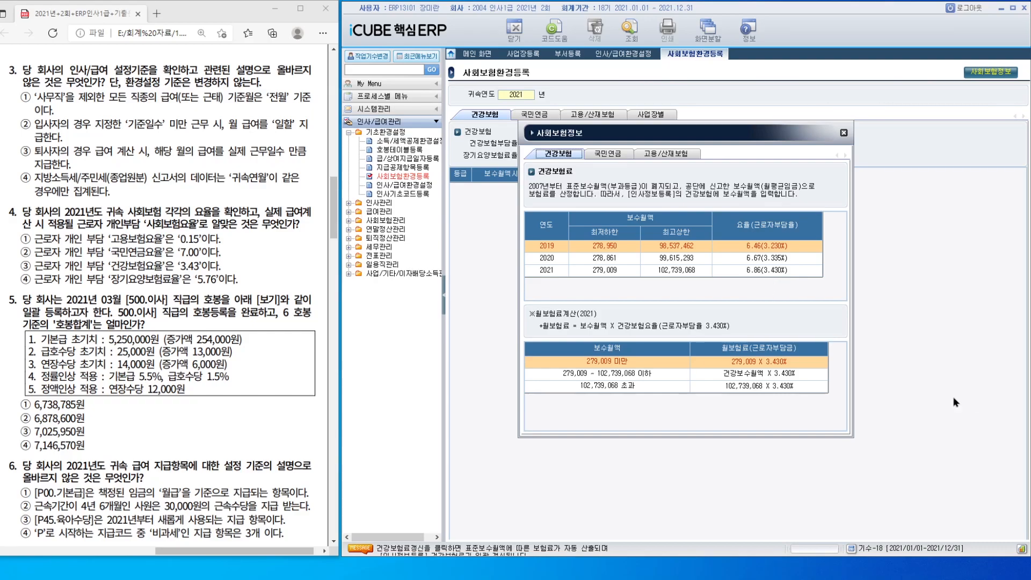
left_click(844, 133)
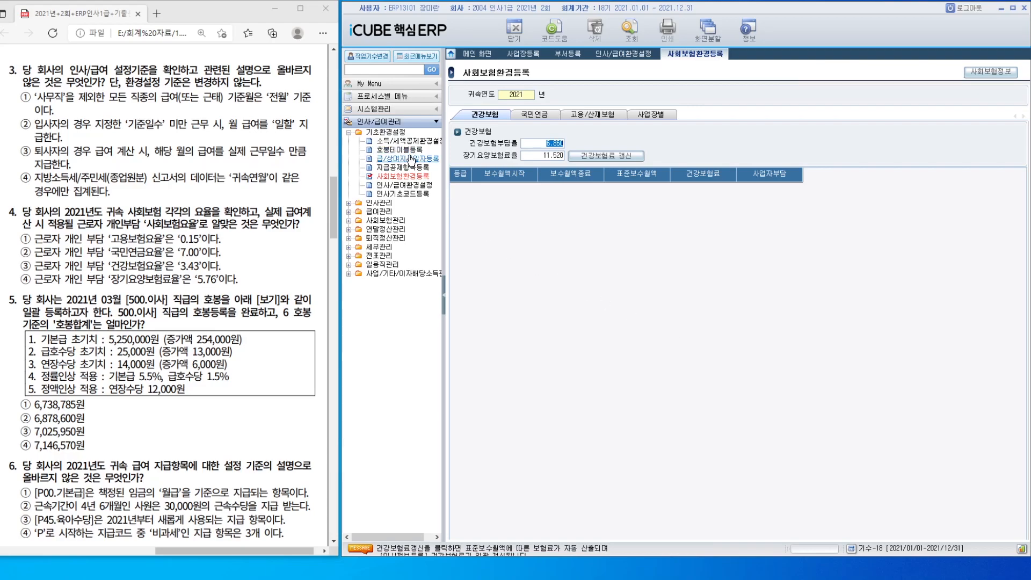
Step: In 호봉테이블등록, add a pay-step history for rank 500 이사 starting 2021/03
left_click(400, 150)
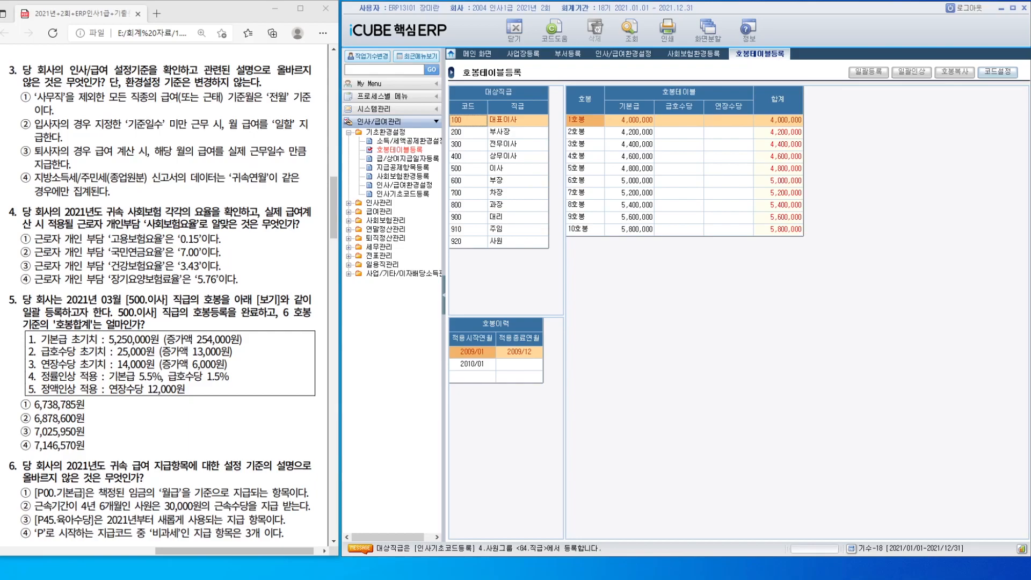
left_click(505, 170)
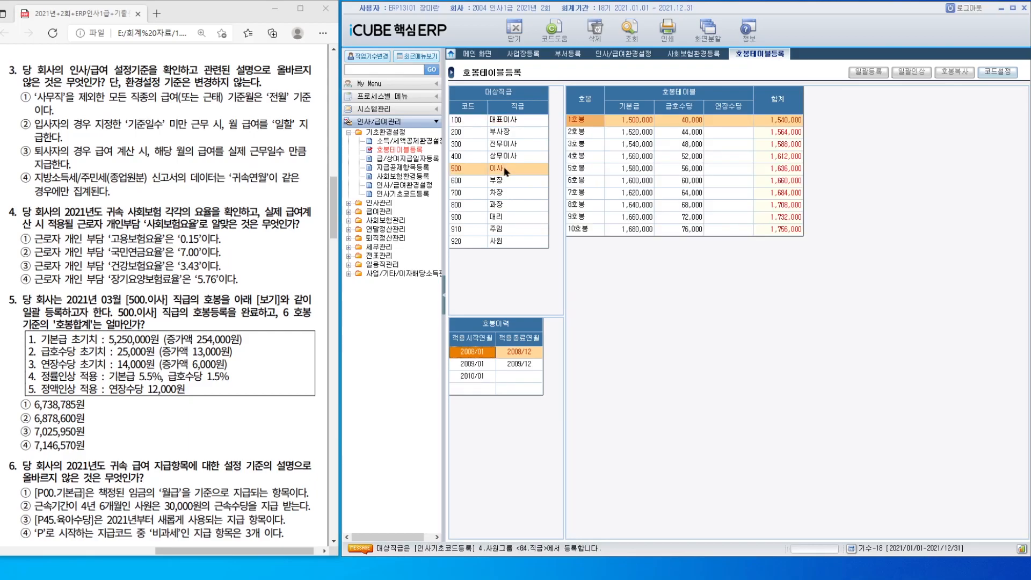
left_click(480, 388)
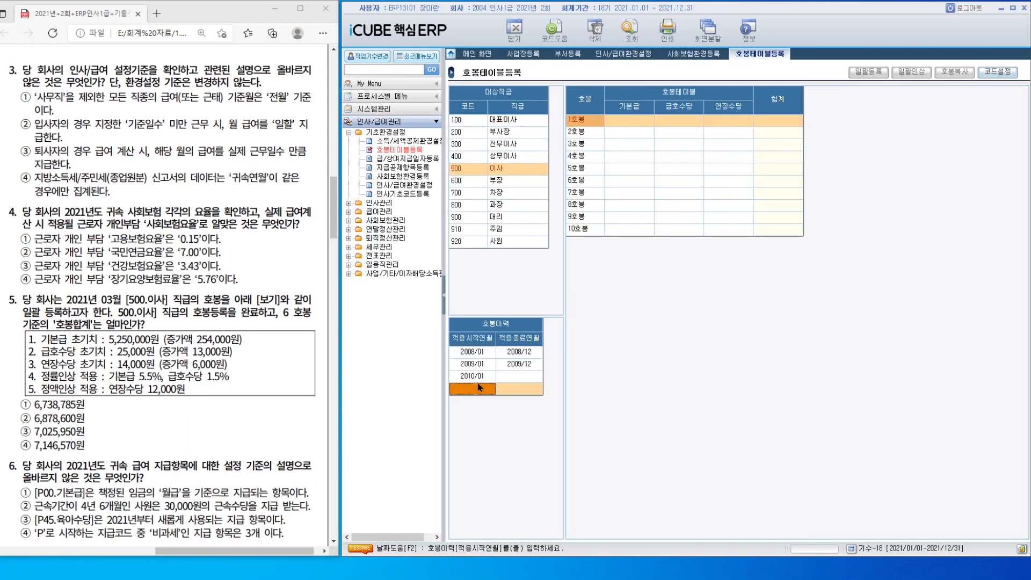
type("202103")
key("Return")
Step: In the bulk pay-step registration (일괄등록), set 기본급 to an initial value of 5,250,000 with an increment of 254,000
left_click(865, 71)
type("5250000")
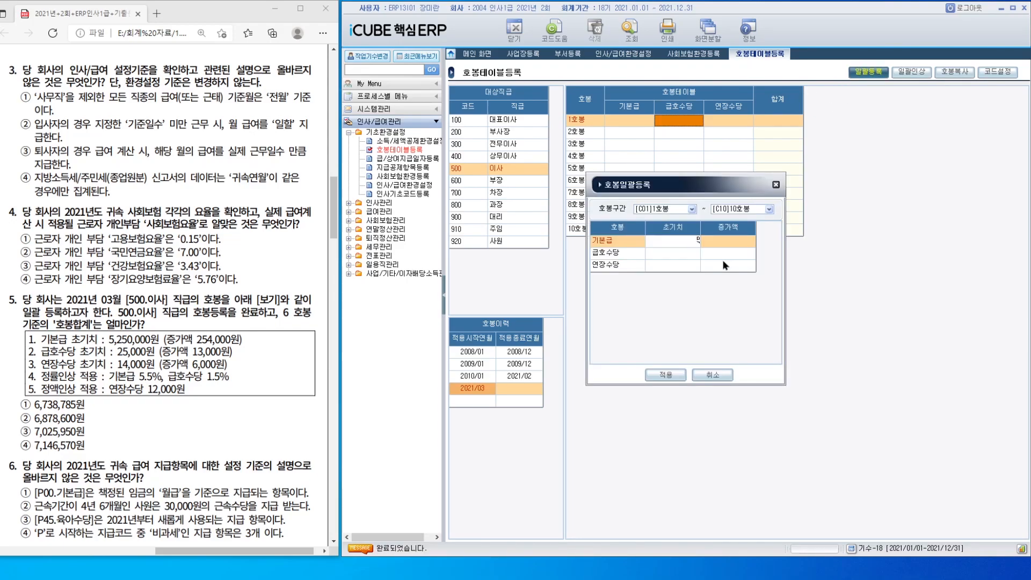
key("Return")
type("254000")
key("Return")
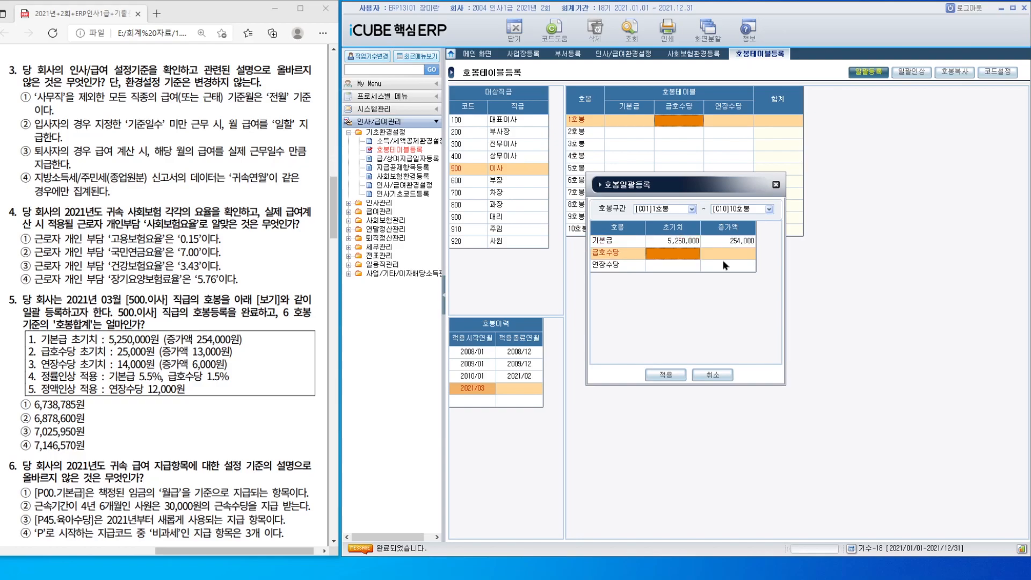
Step: Set 급호수당 to 25,000 with increment 13,000 and 연장수당 to 14,000 with increment 6,000, and apply the bulk registration
type("25000")
key("Return")
type("13000")
key("Return")
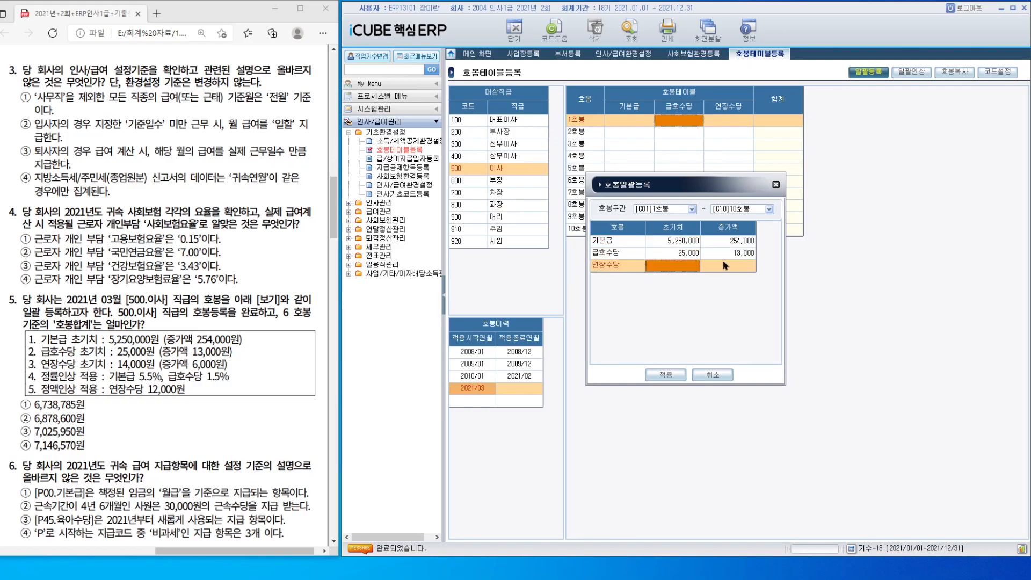
type("14000")
key("Return")
type("6000")
key("Return")
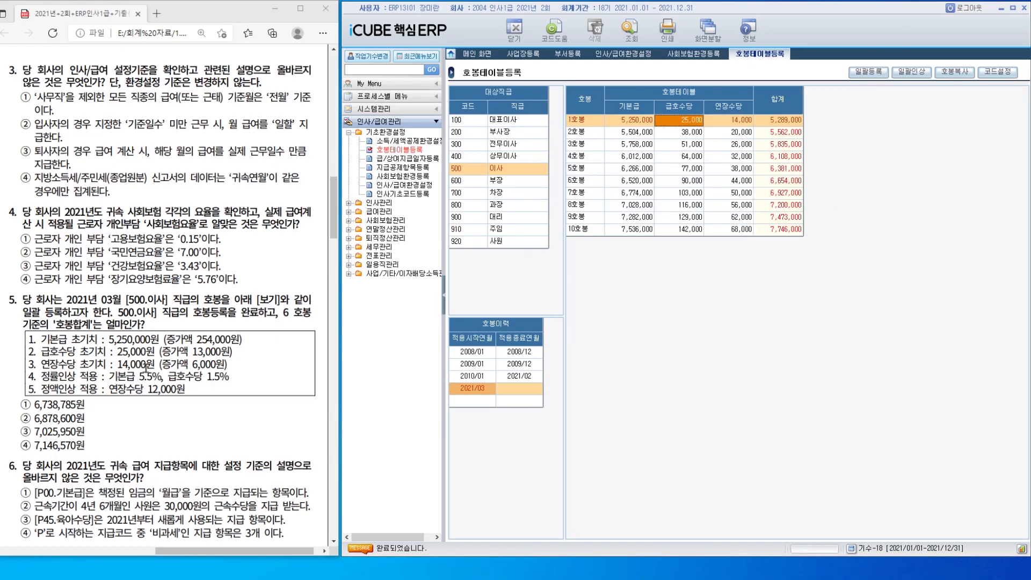
Step: In the bulk pay-step raise (일괄인상), apply percentage raises of 5.5% to 기본급 and 1.5% to 급호수당 for steps 1 through 10
left_click(912, 72)
left_click(672, 244)
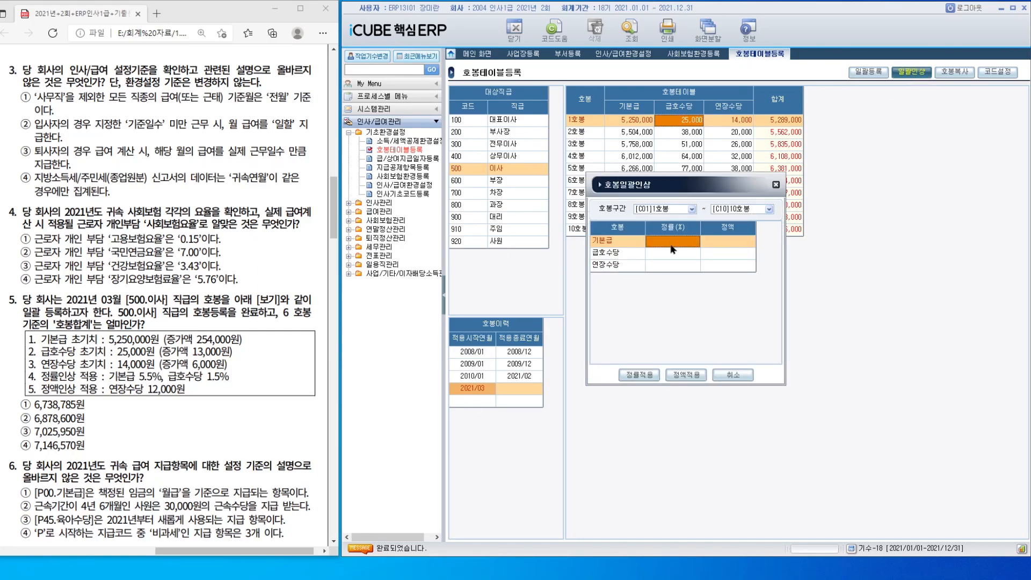
type("5.5")
key("Return")
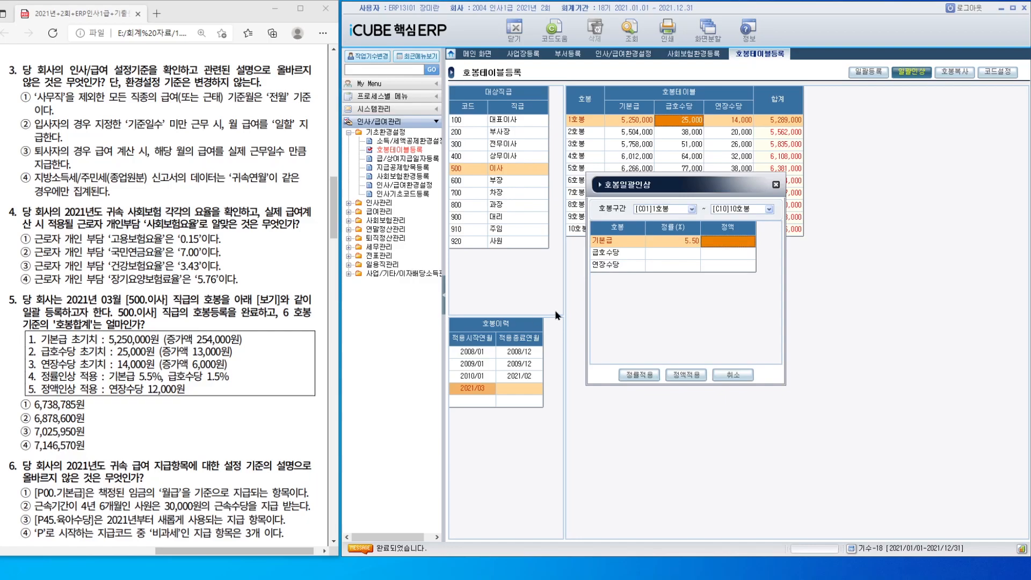
left_click(679, 252)
type("1.5")
key("Return")
left_click(645, 379)
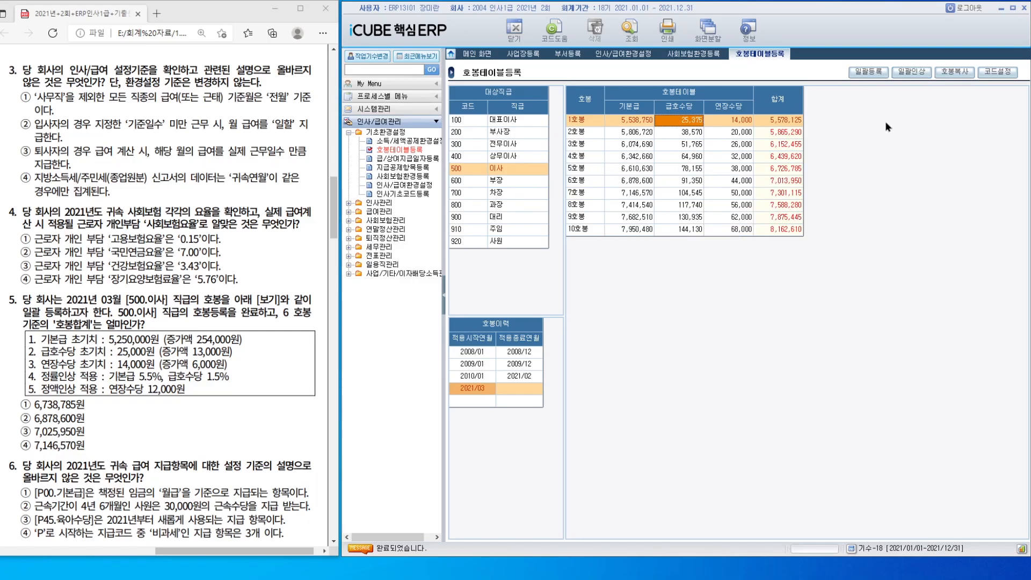
Step: Apply a fixed-amount raise of 12,000 to 연장수당 for all pay steps and check the total for 6호봉
left_click(912, 72)
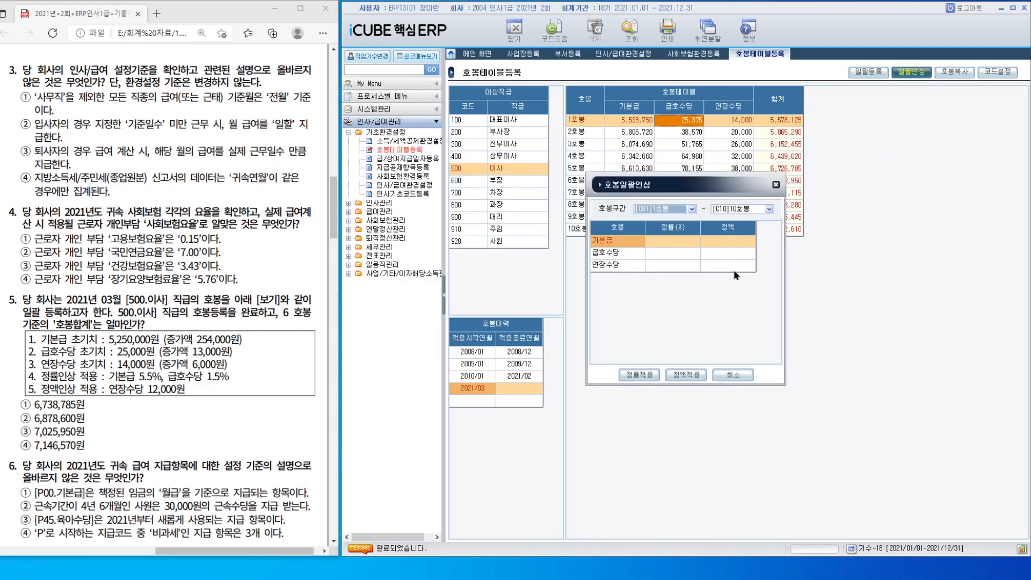
left_click(734, 263)
type("120000")
left_click(686, 375)
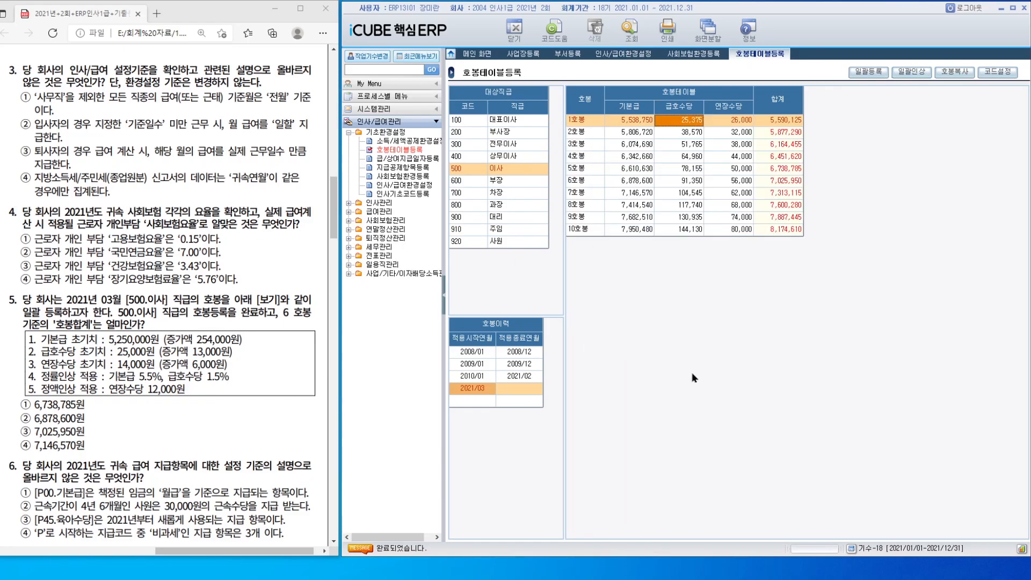
left_click(796, 183)
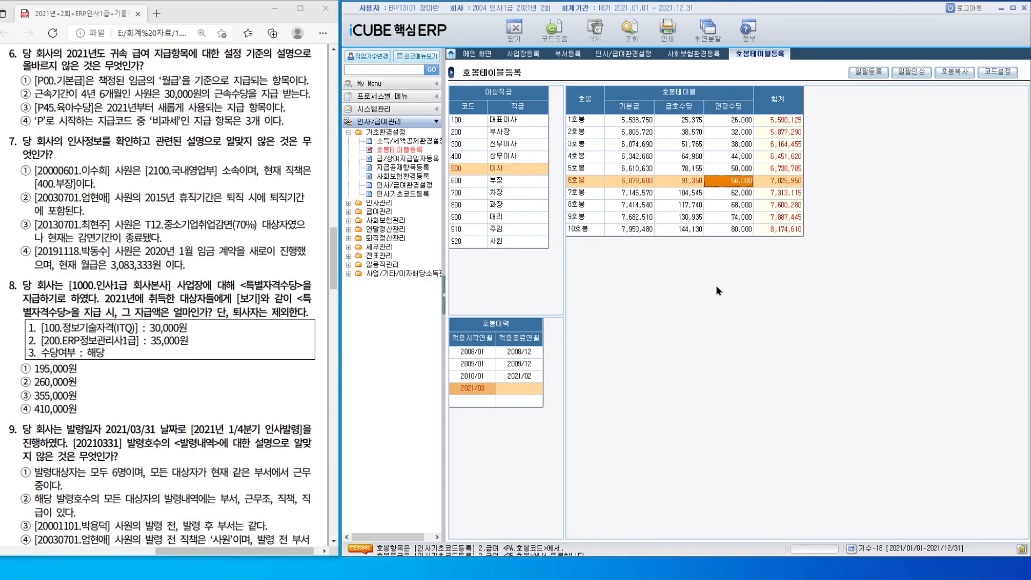
Step: In 지급공제항목등록, load the 2021 급여 items of type 지급, cancel their closing, and check the basis of P00 기본급
left_click(403, 167)
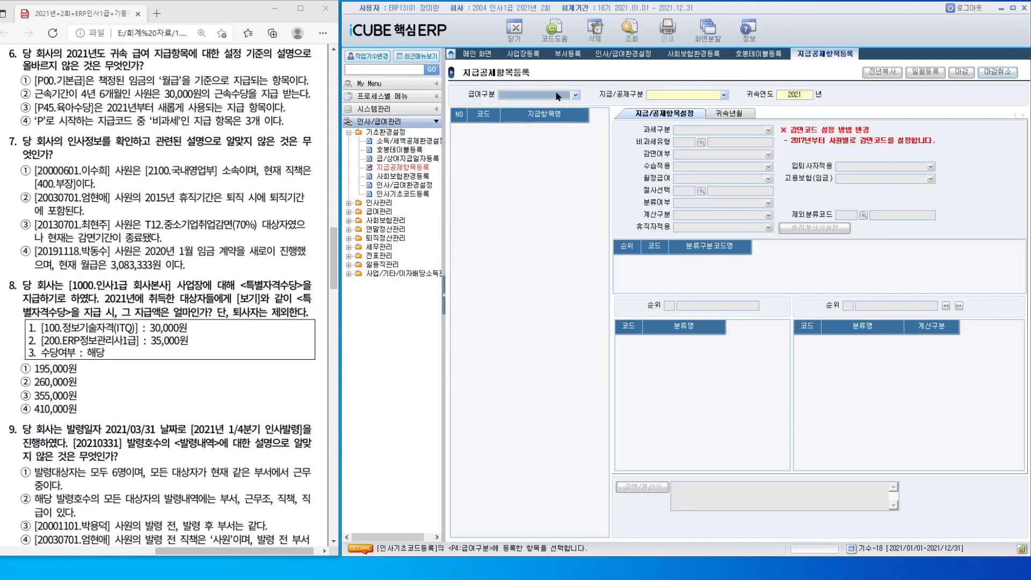
left_click(686, 104)
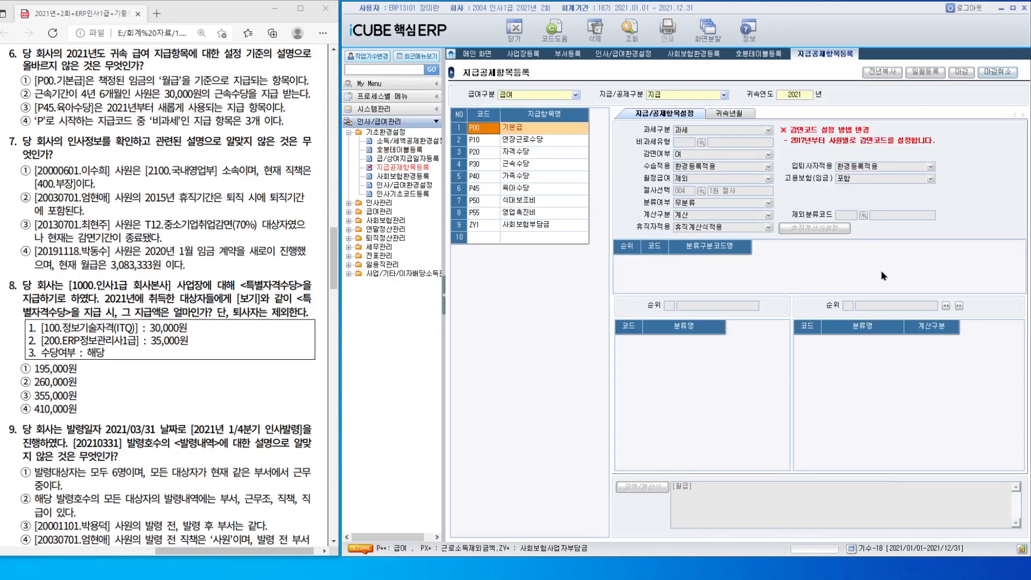
left_click(1008, 75)
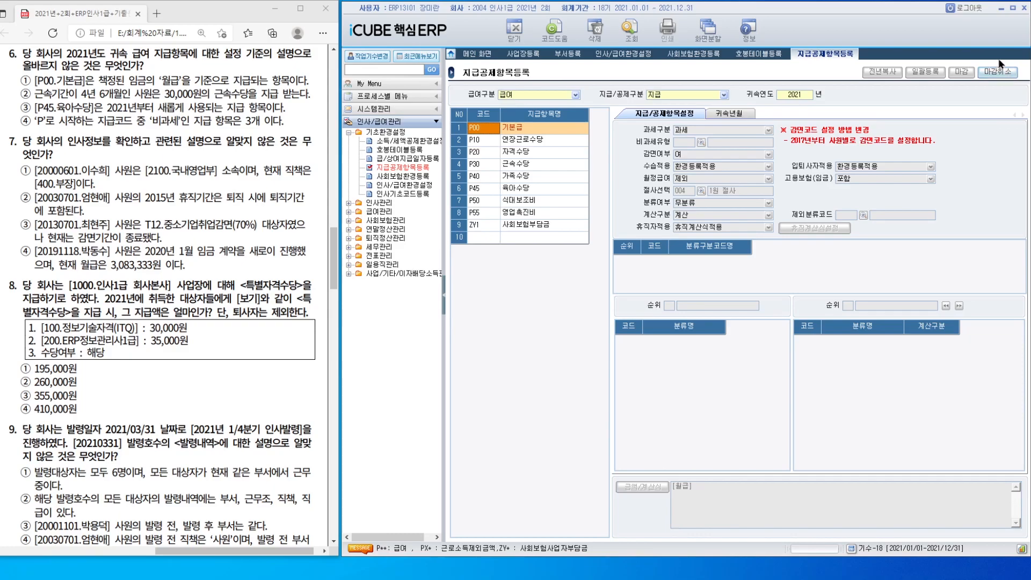
left_click(520, 130)
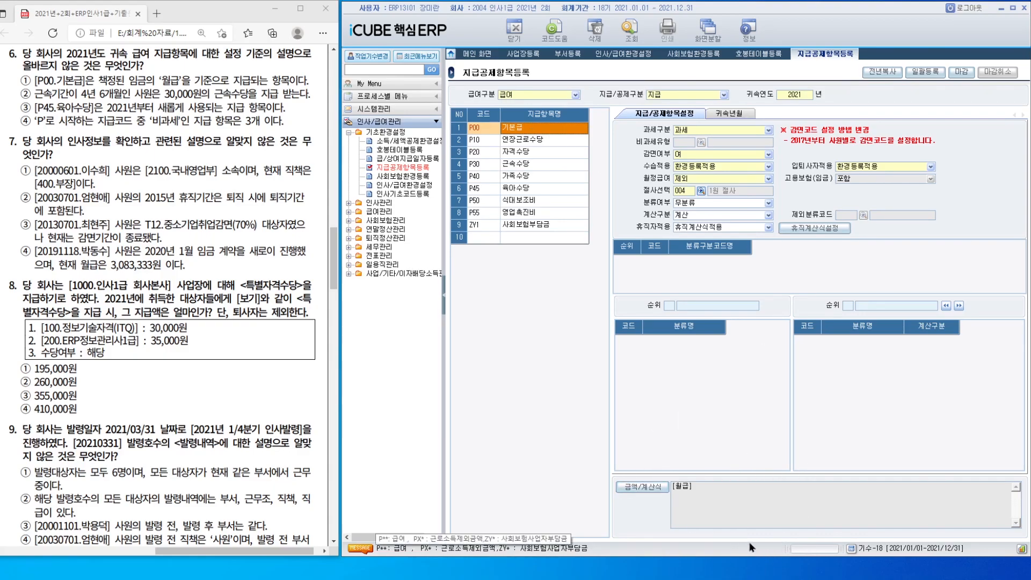
Step: Examine the P30 근속수당 amounts for each length-of-service bracket to find what 4 years 6 months of service pays
left_click(556, 164)
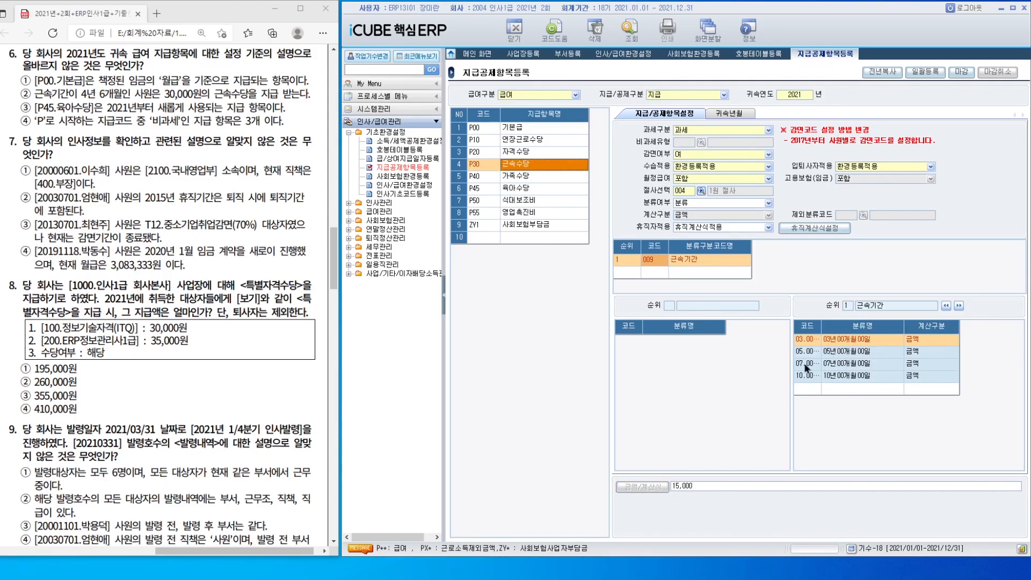
left_click(867, 355)
left_click(867, 355)
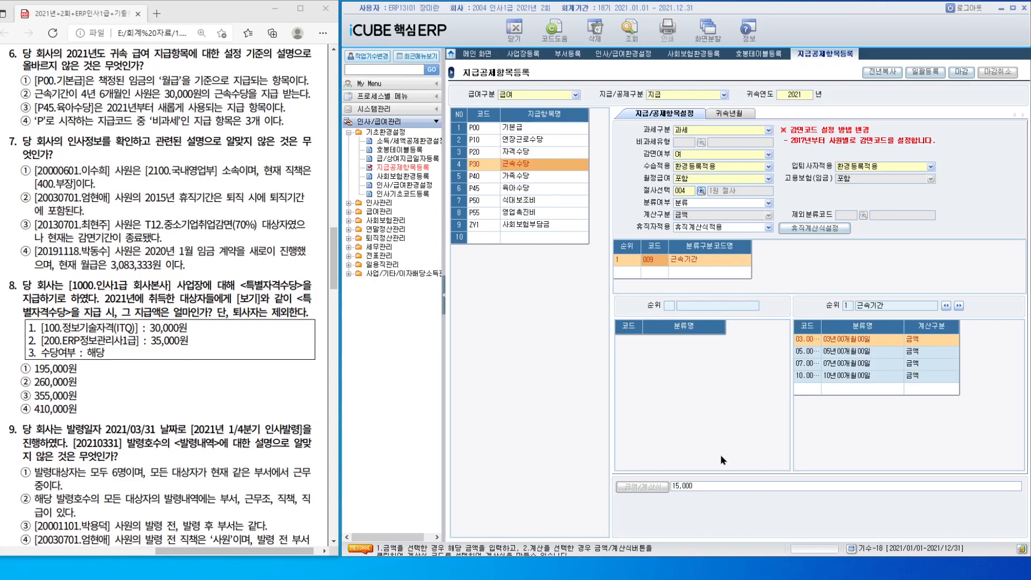
left_click(842, 353)
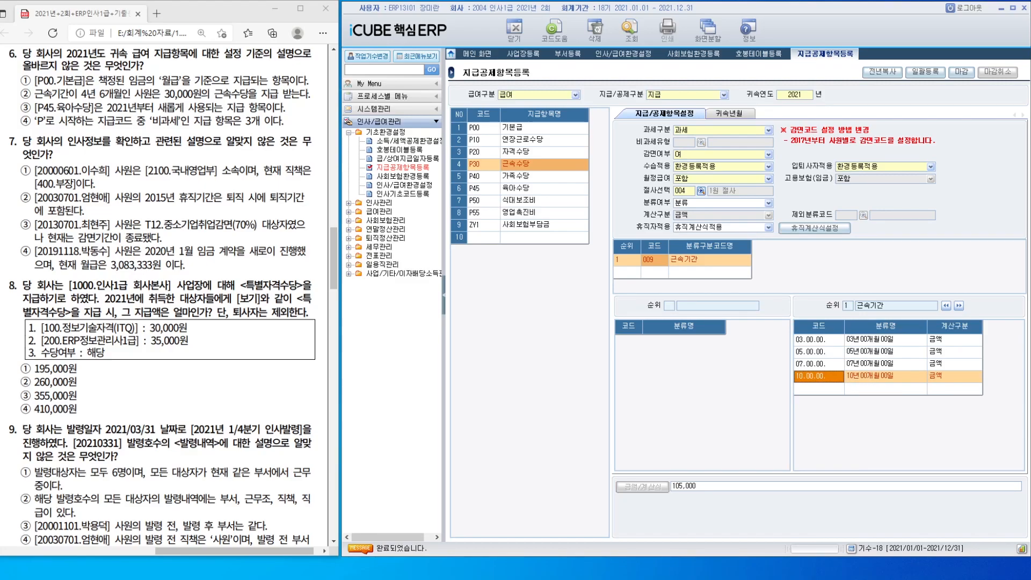
left_click(820, 341)
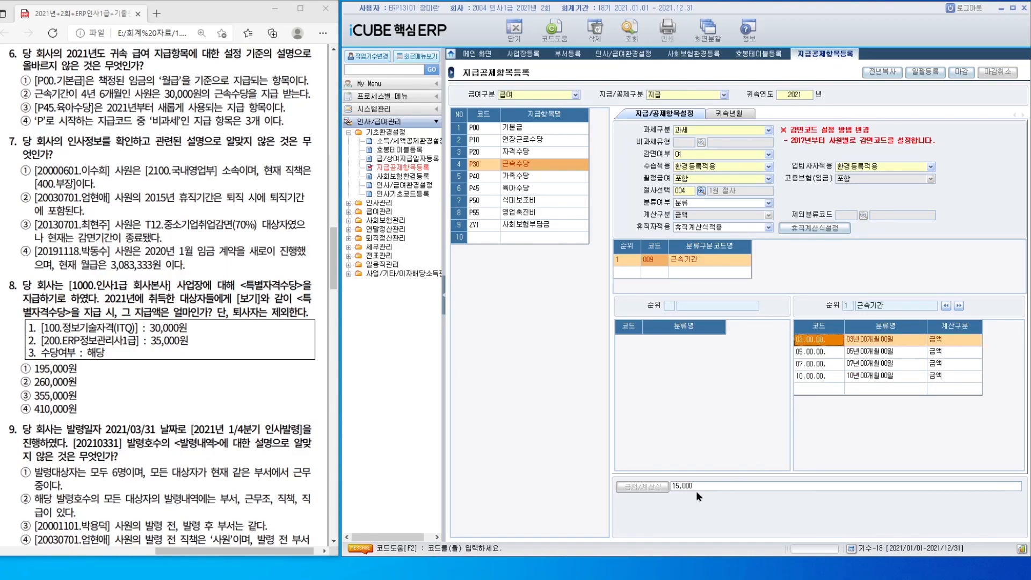
left_click(823, 354)
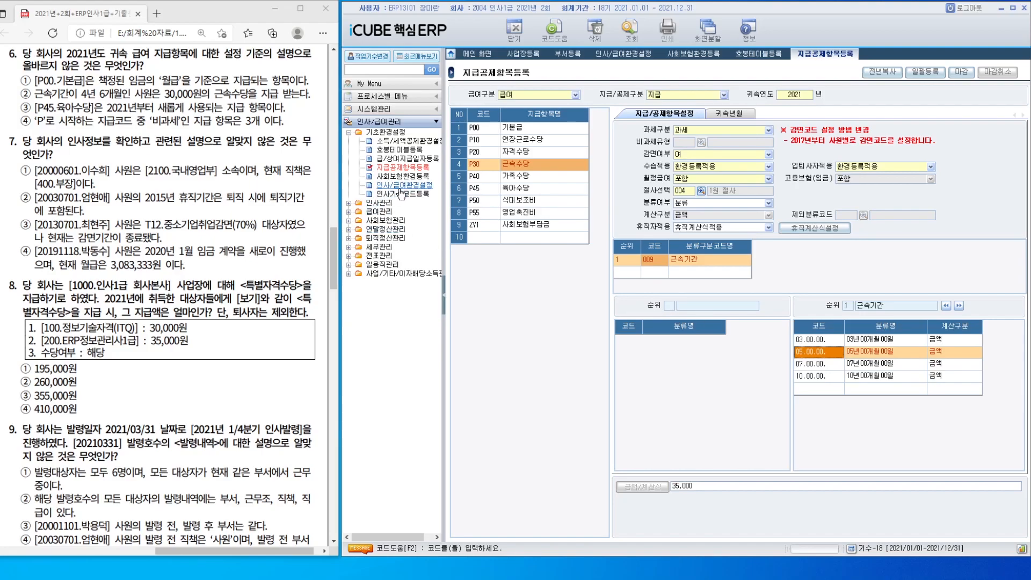
Step: In 인사정보등록, check the department and position in the 재직정보 of the employee from question 7, option 1
left_click(386, 202)
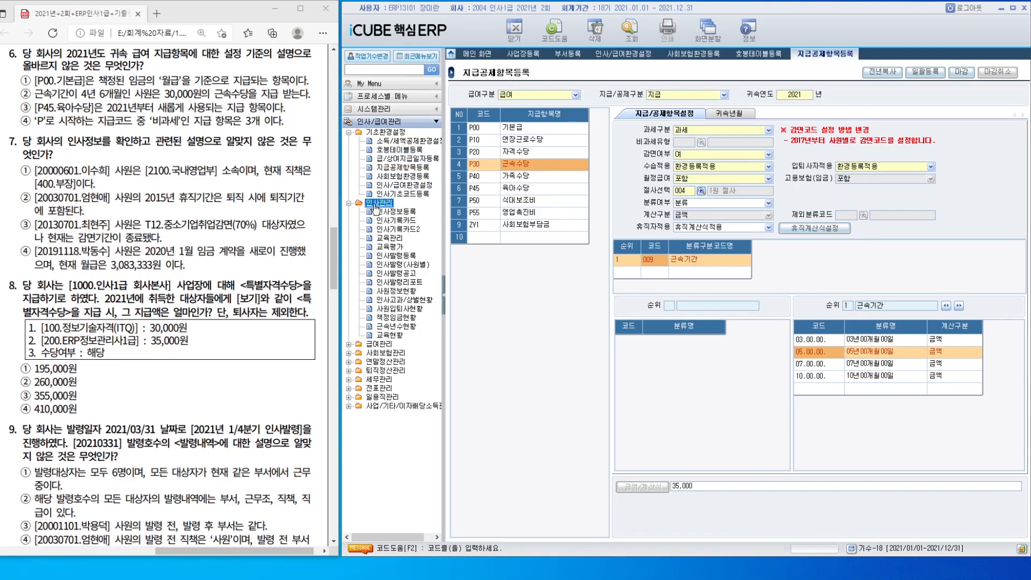
left_click(396, 213)
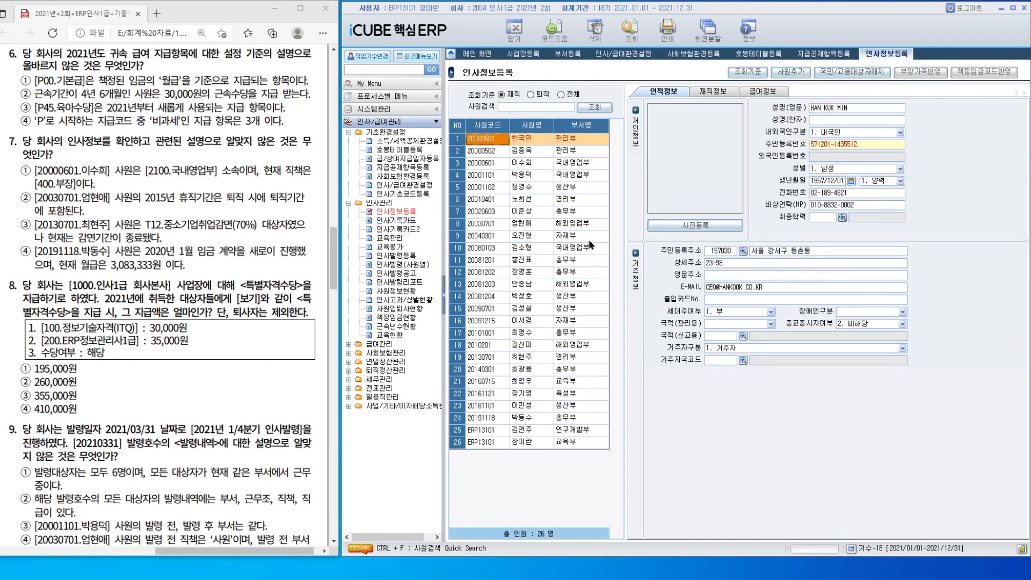
left_click(584, 164)
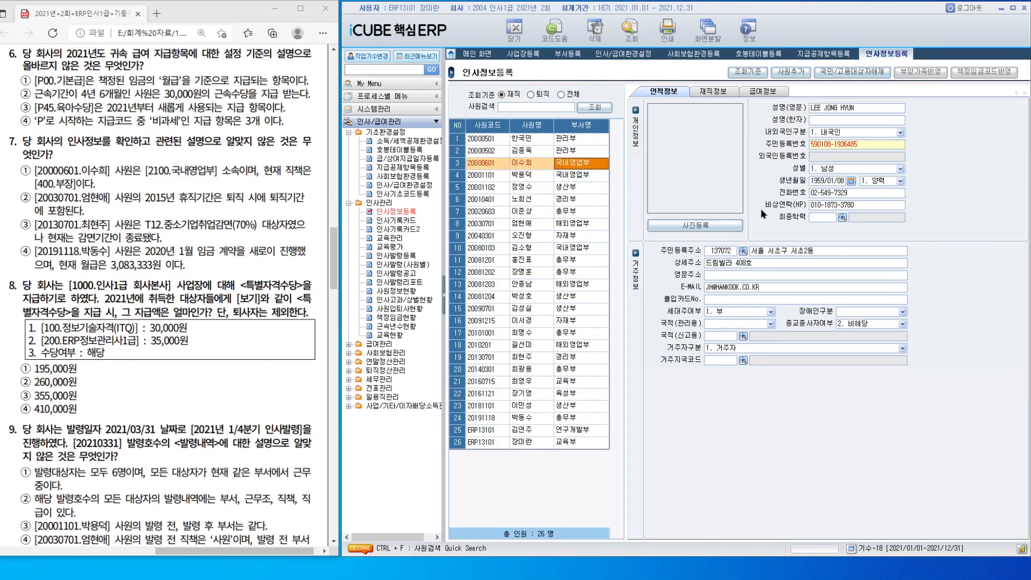
left_click(713, 91)
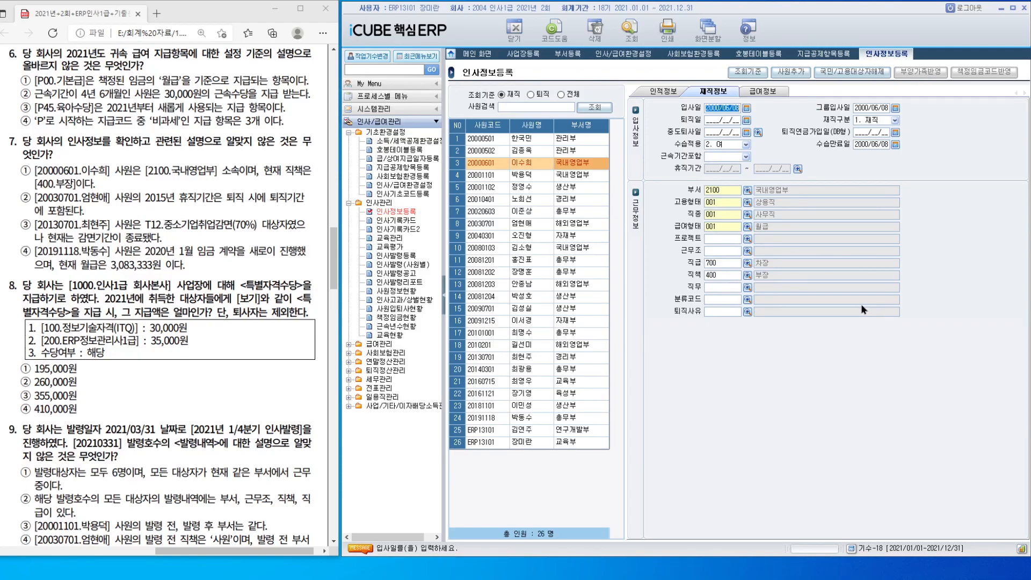
Step: Check the leave-period details (휴직기간) of the employee from question 7, option 2, including whether the leave counts toward the retirement period
left_click(487, 223)
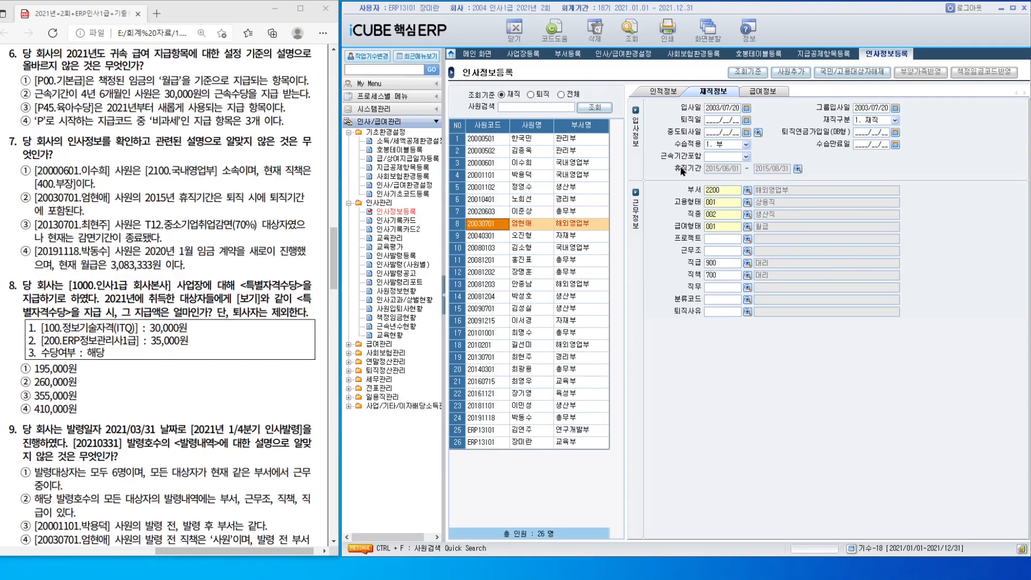
left_click(799, 170)
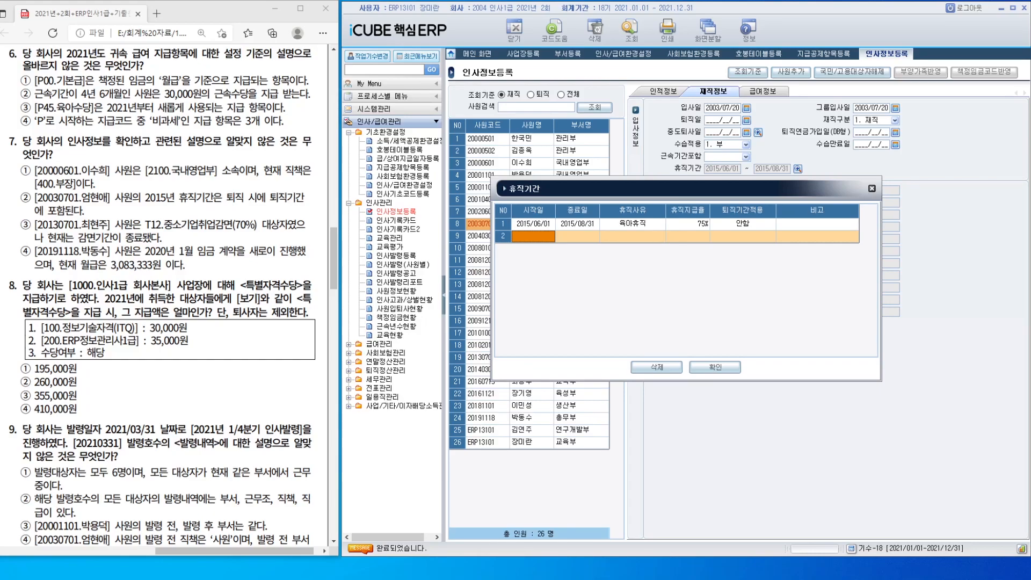
left_click(710, 369)
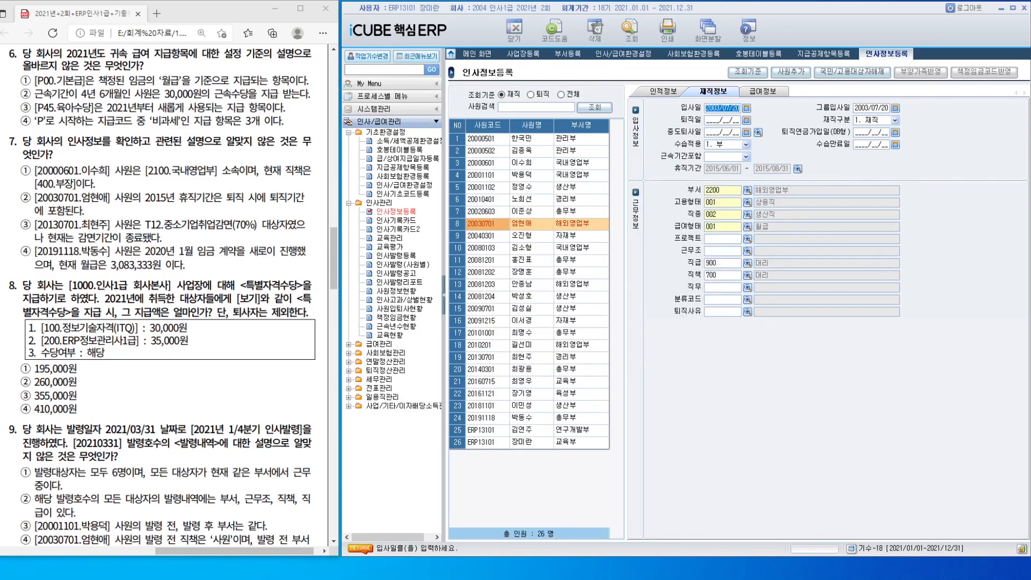
Step: In 급여정보, check the tax-reduction type and period of option 3's employee and reveal the 2020/01 contract wages of option 4's employee
left_click(775, 94)
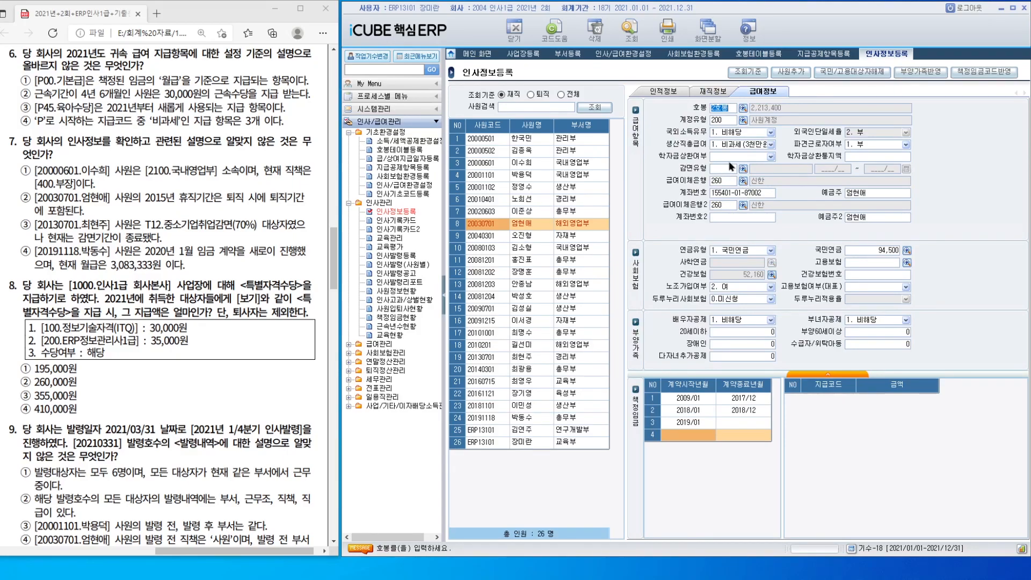
left_click(588, 358)
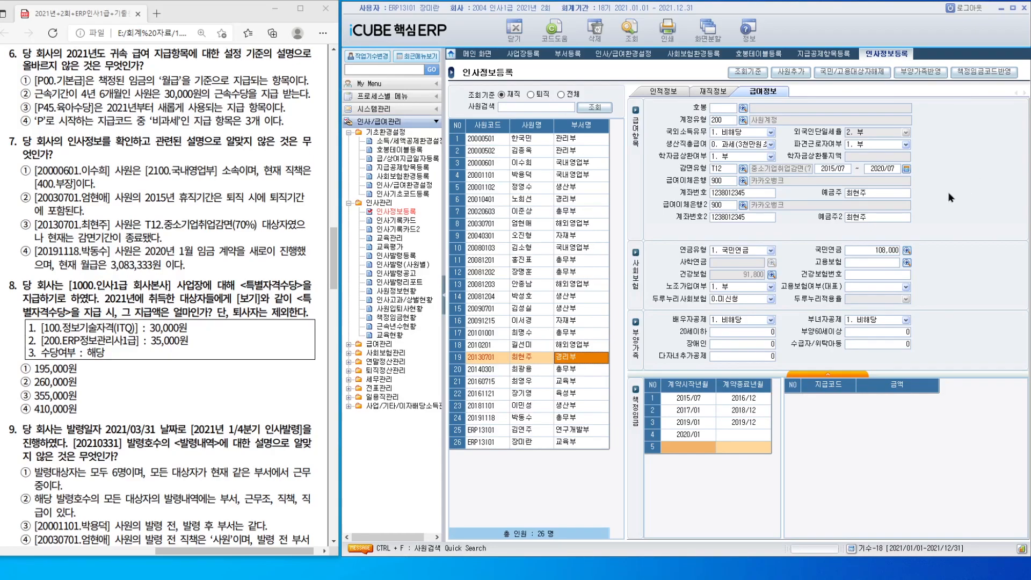
left_click(580, 418)
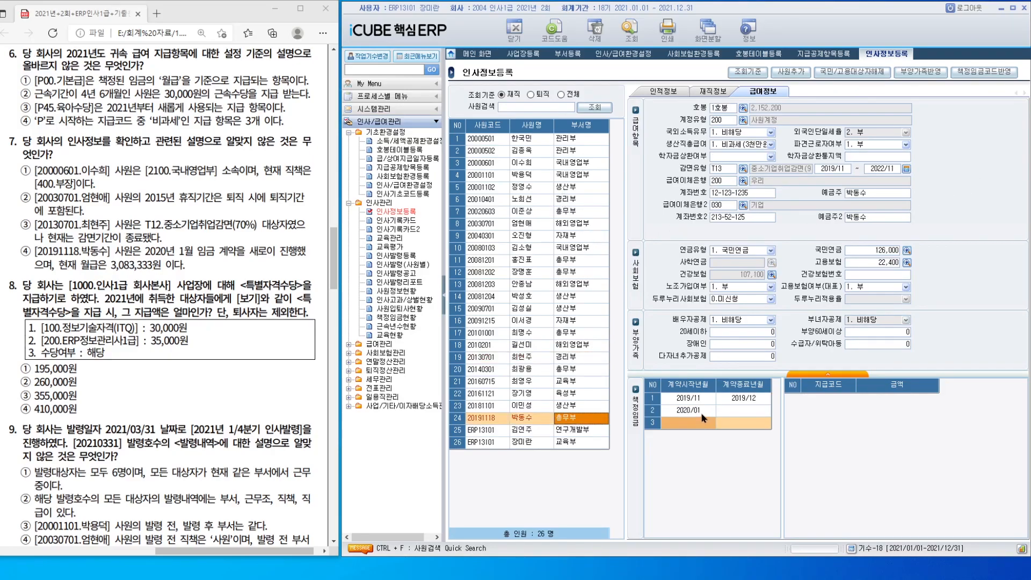
left_click(705, 412)
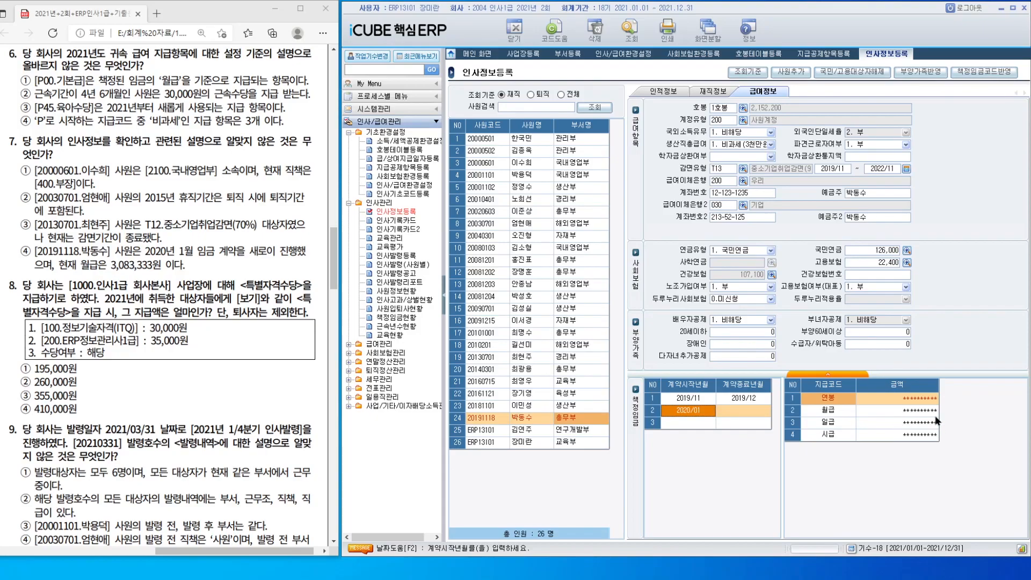
left_click(920, 411)
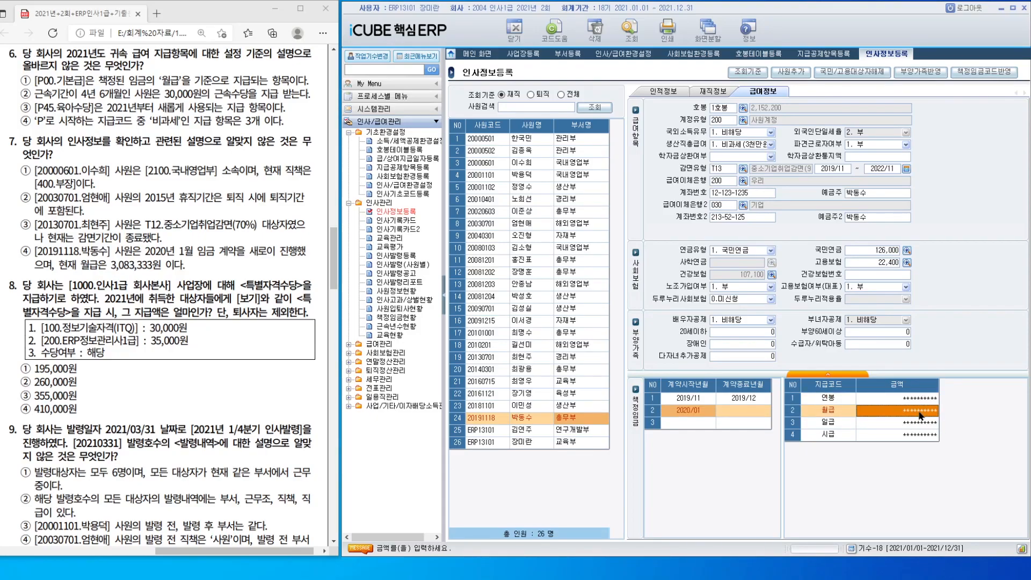
left_click(920, 411)
key("Return")
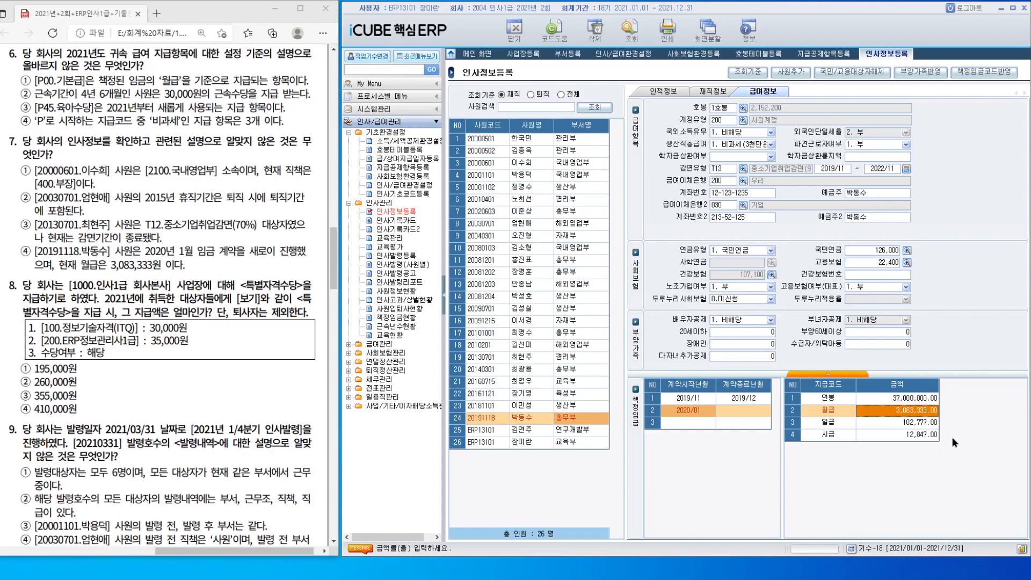
left_click(585, 333)
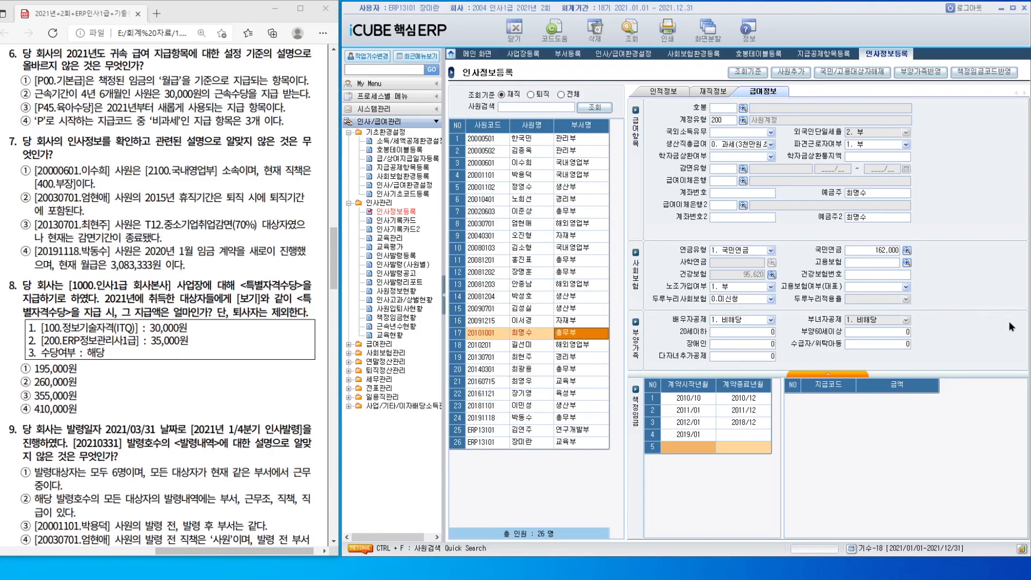
Step: Open the 자격/면허 status in 사원정보현황 and limit it to workplace 1000 인사1급 회사본사
left_click(397, 291)
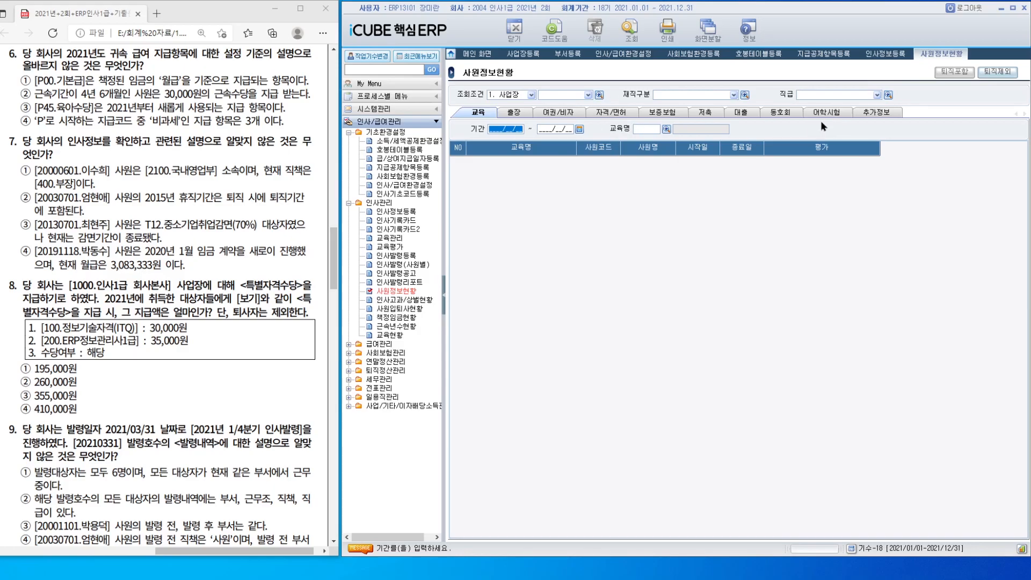
left_click(608, 114)
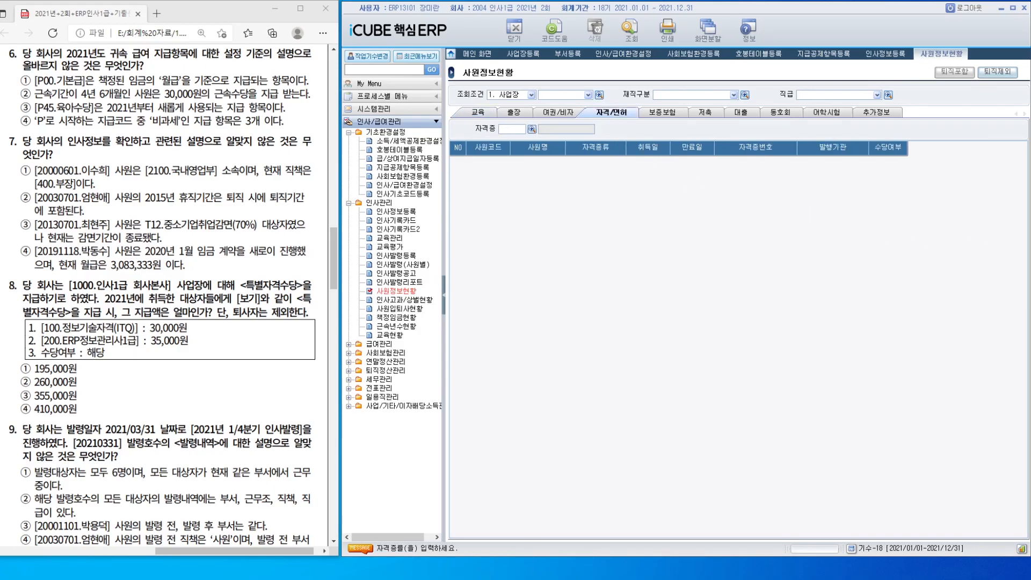
left_click(600, 95)
left_click(615, 251)
left_click(714, 221)
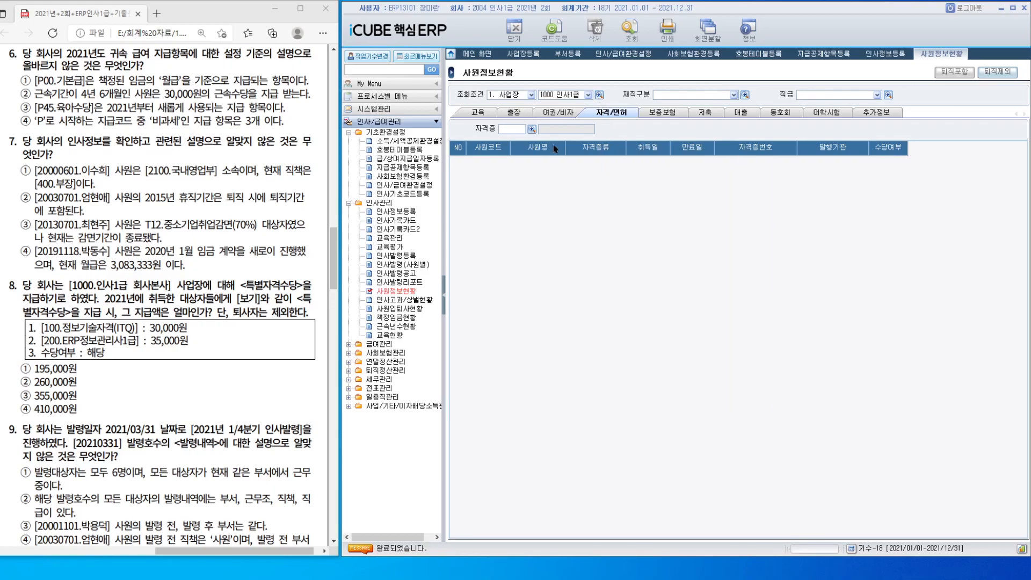
Step: Look up the holders of licence 100 정보기술자격(ITQ) with retirees excluded, and of licence 200 ERP정보관리사1급
left_click(534, 130)
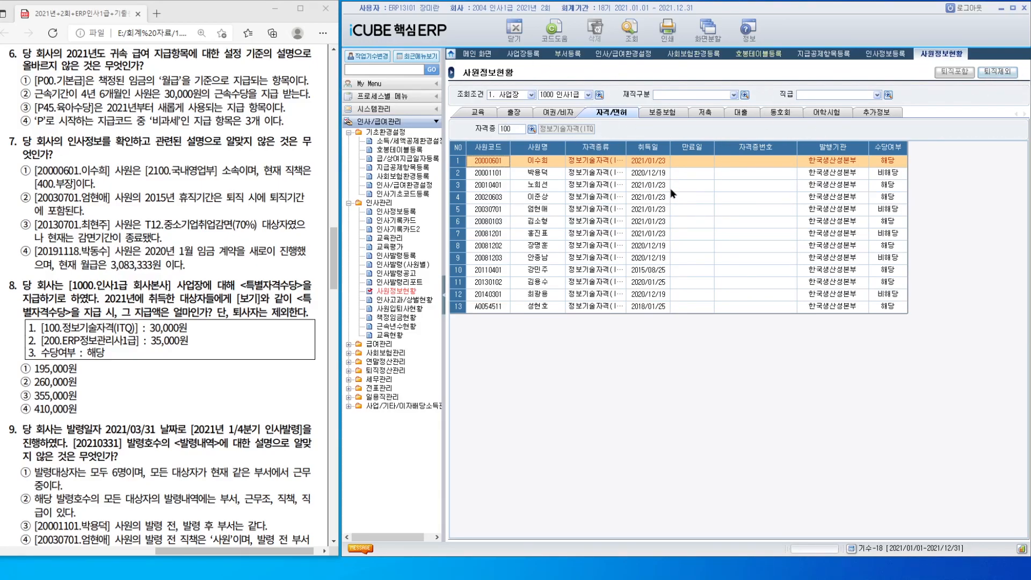
left_click(997, 73)
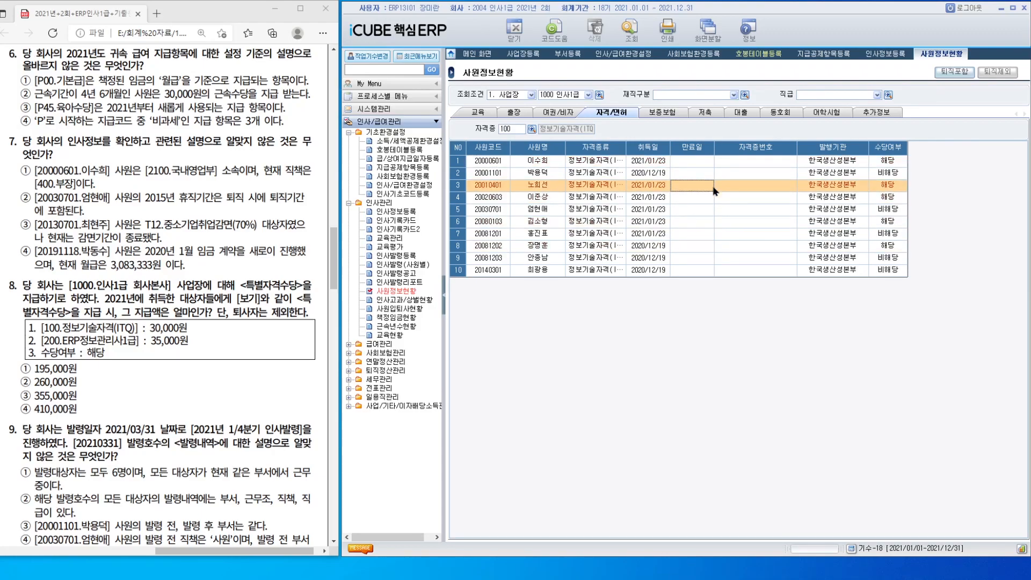
left_click(715, 163)
left_click(650, 247)
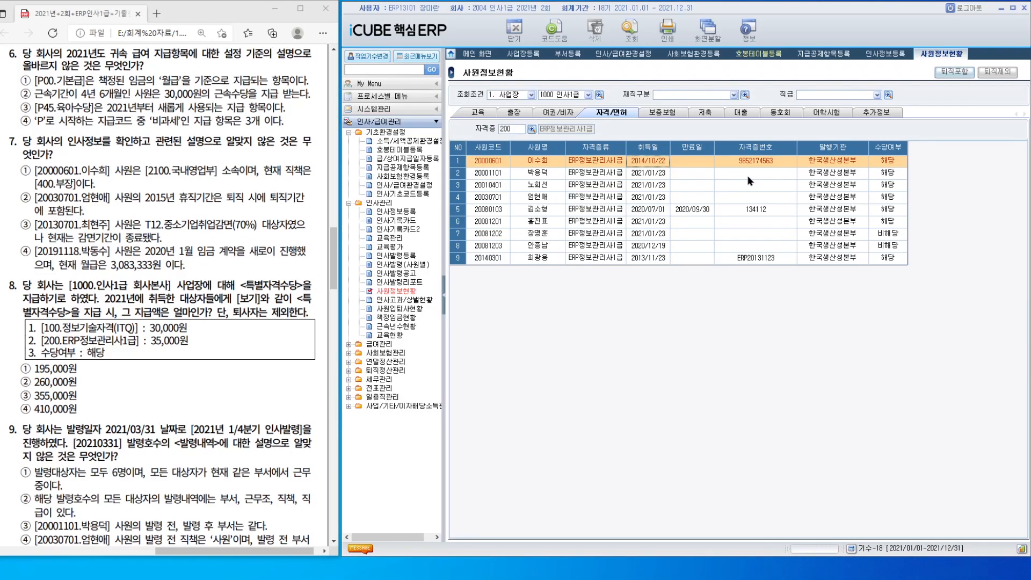
Step: Go through the list of ERP정보관리사1급 holders, checking each one's acquisition date (취득일) and allowance eligibility (수당여부) for question 8
key("Down")
key("Down")
key("Down")
key("Down")
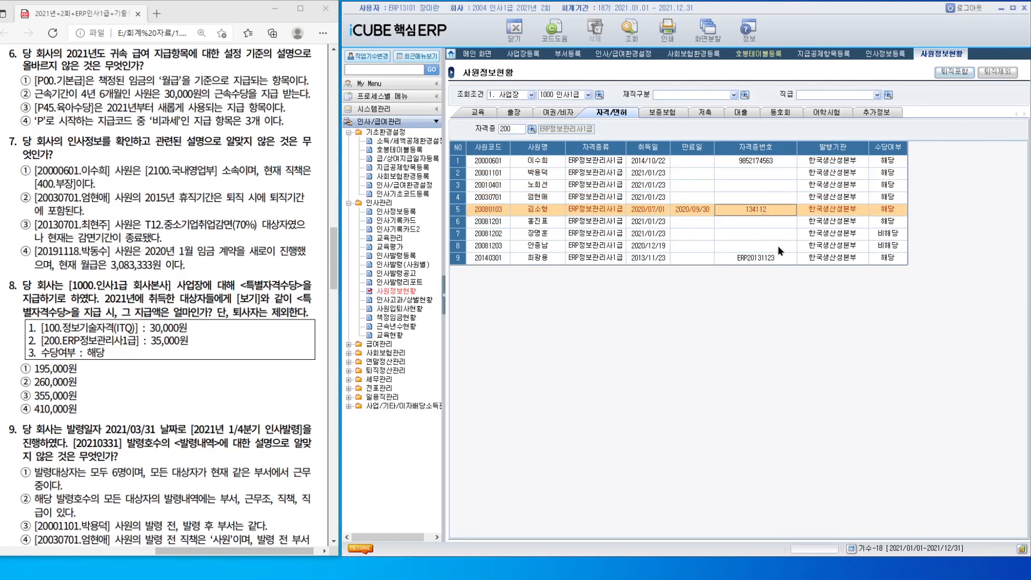
key("Down")
key("Down")
key("Down")
key("Down")
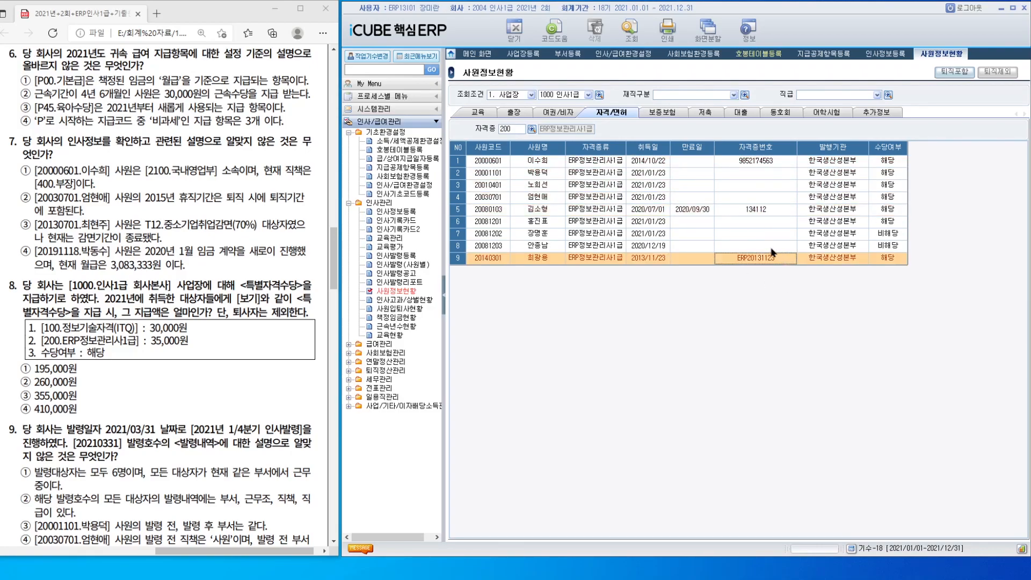
left_click(651, 163)
left_click(643, 260)
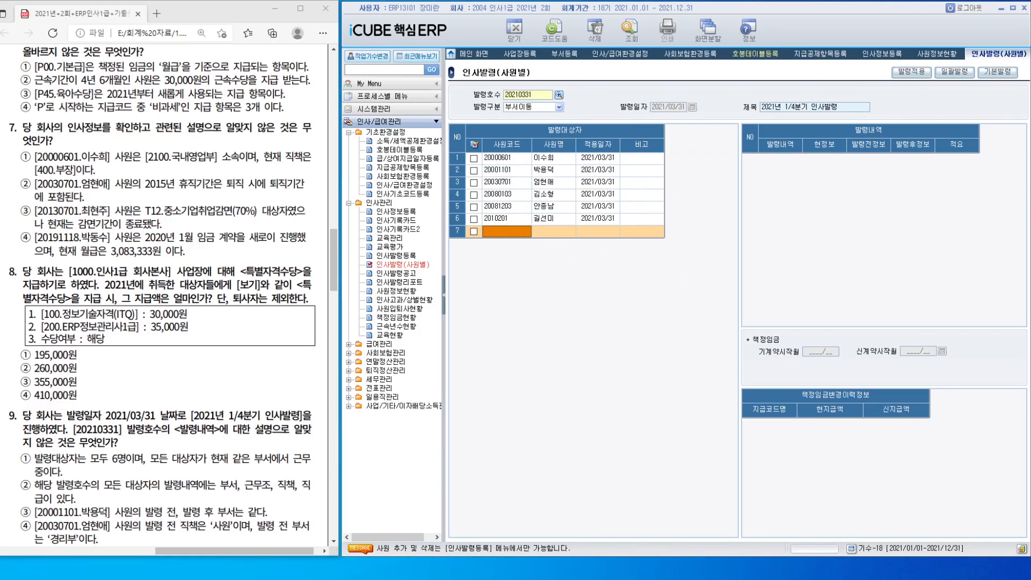
Step: In 인사발령(사원별), compare the current department of every employee covered by appointment number 20210331
left_click(598, 158)
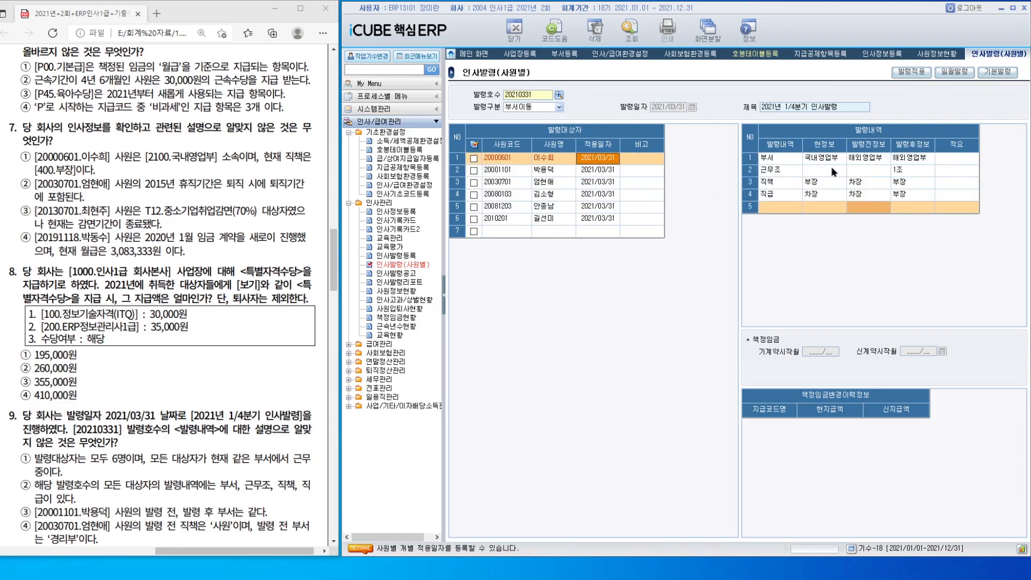
left_click(580, 170)
left_click(591, 219)
left_click(592, 206)
left_click(594, 195)
left_click(598, 184)
left_click(600, 170)
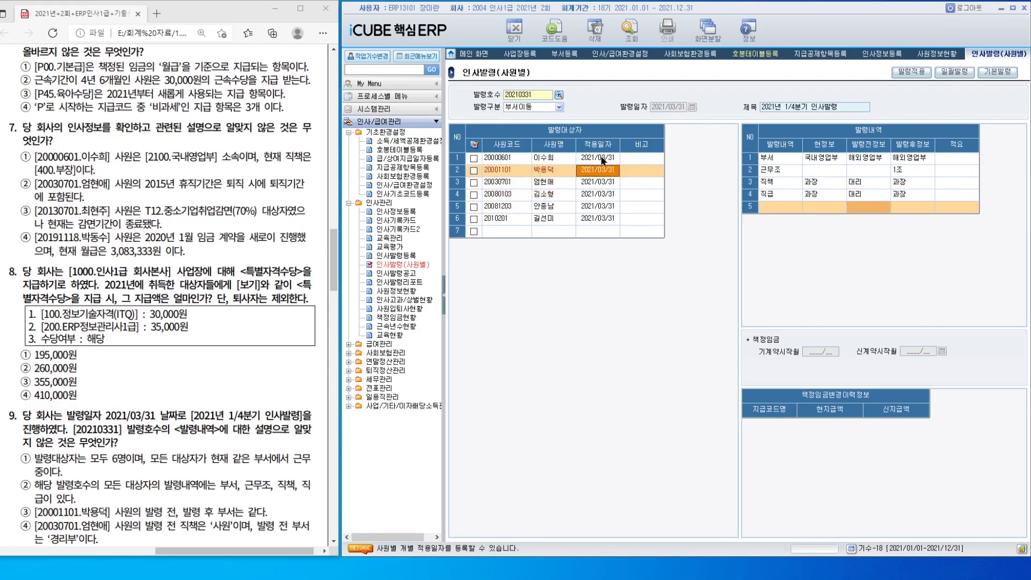
Step: Check the first employee's appointment items, and the before-and-after details of the employees in question 9, options 3 and 4
left_click(602, 159)
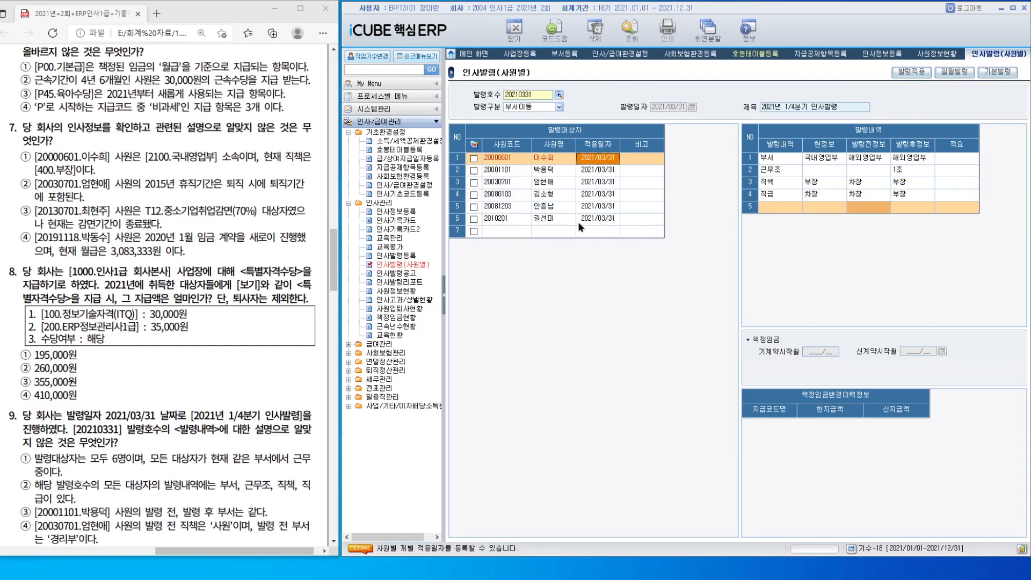
left_click(556, 169)
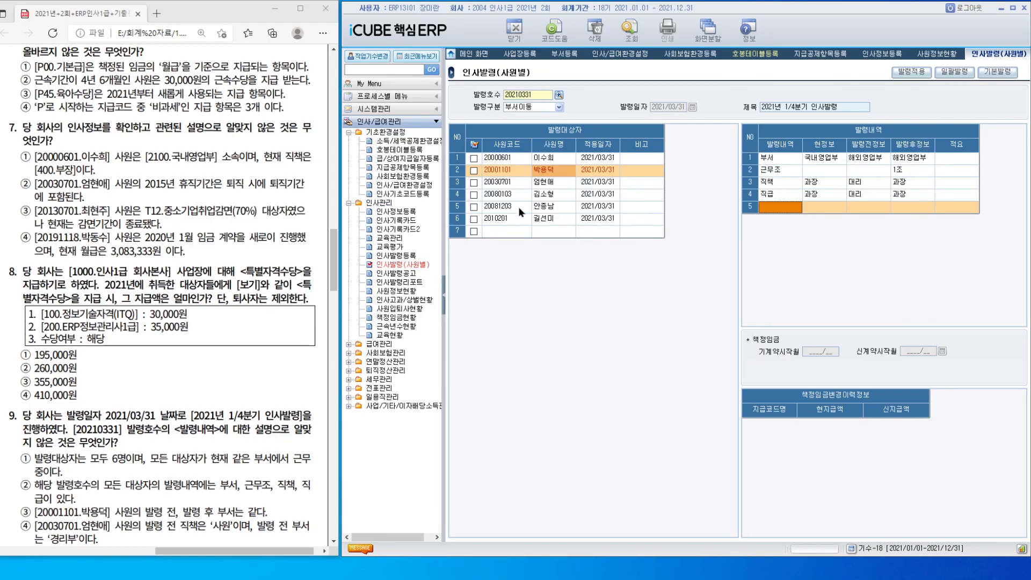
left_click(544, 183)
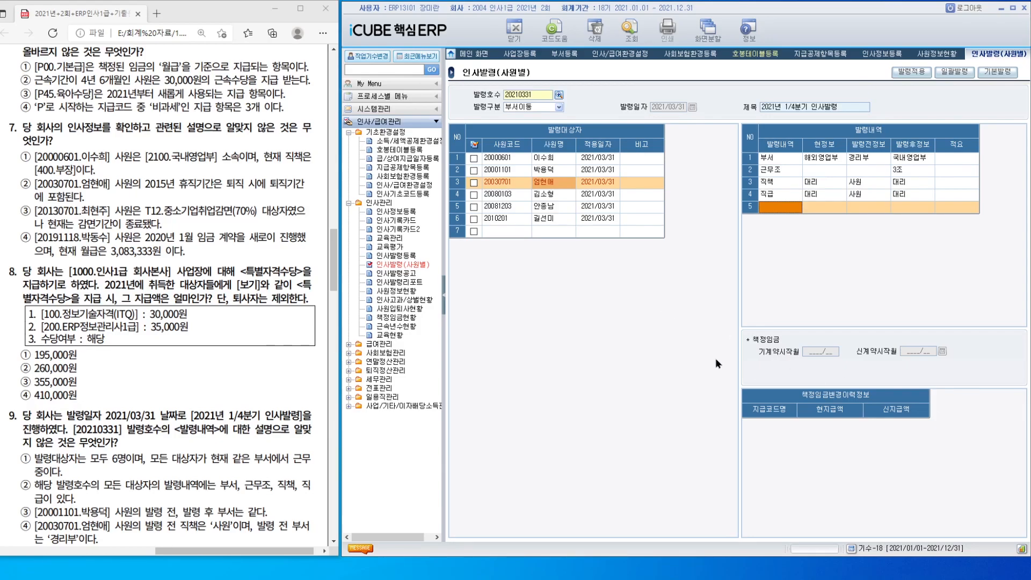
Step: In 인사정보등록, apply the 인사기록카드 dependants to question 10's employee with 부양가족반영 and display the employee's dependant fields
left_click(334, 338)
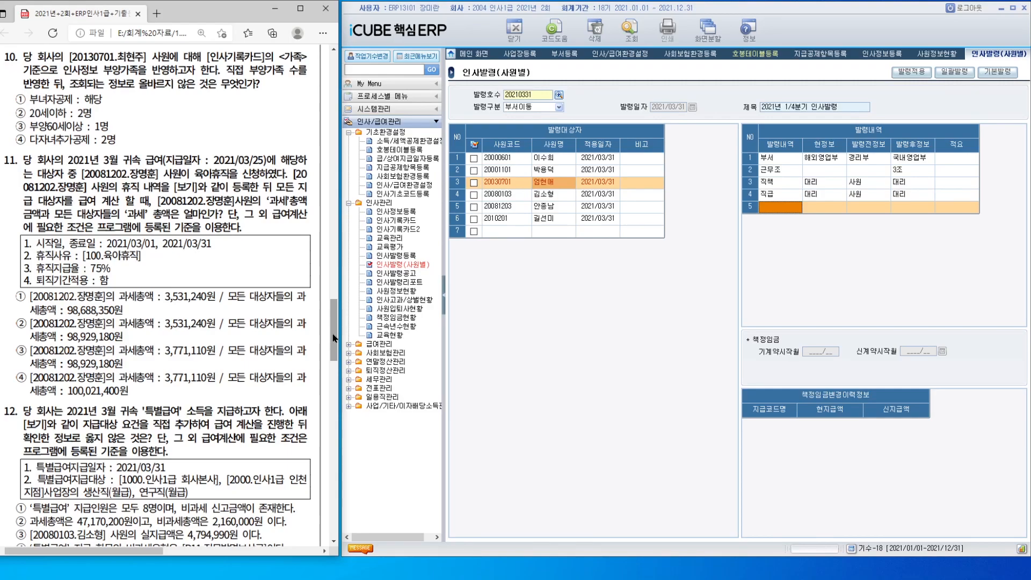
left_click(400, 213)
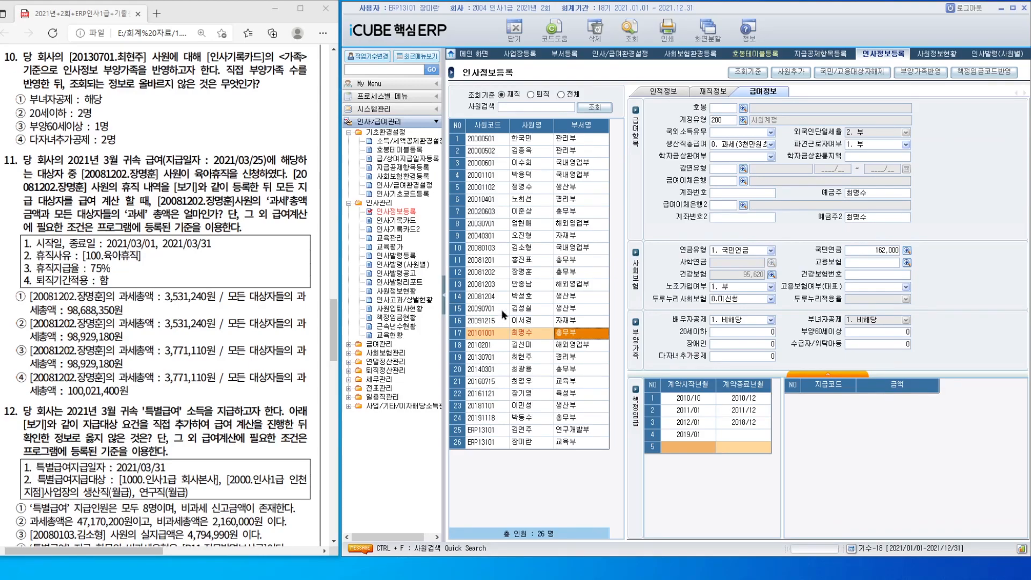
scroll(132, 333, "up", 1)
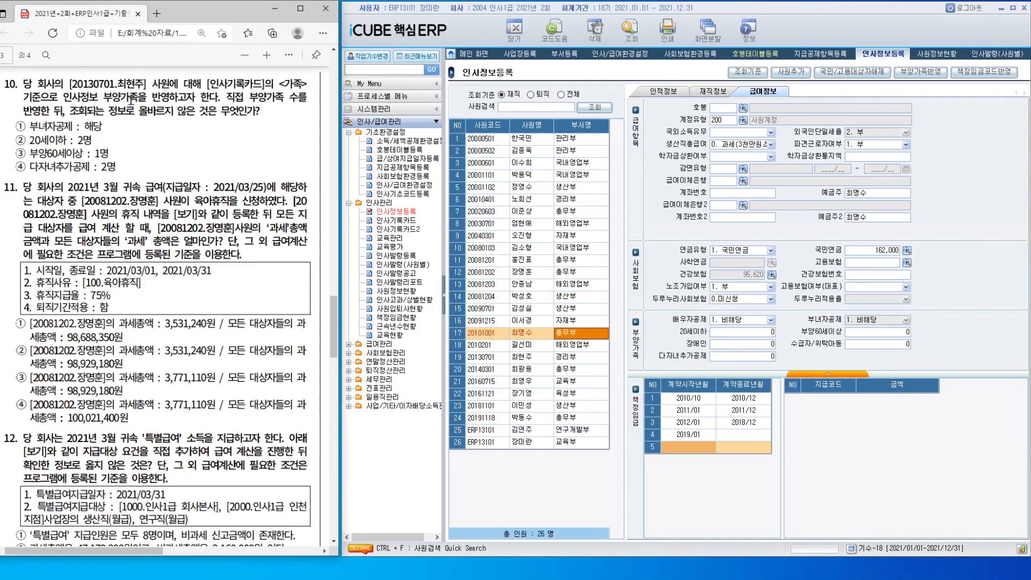
left_click(571, 358)
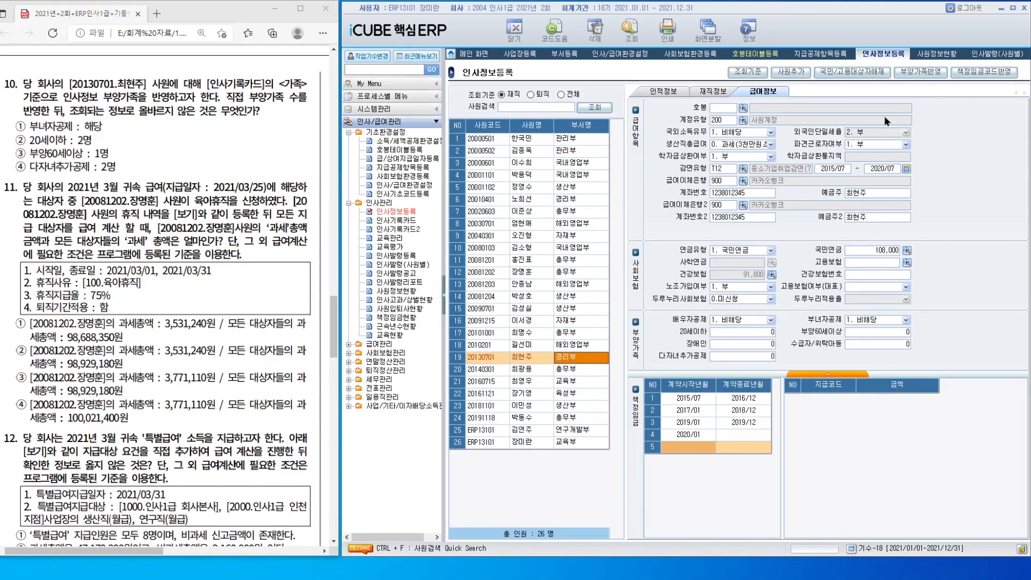
left_click(927, 81)
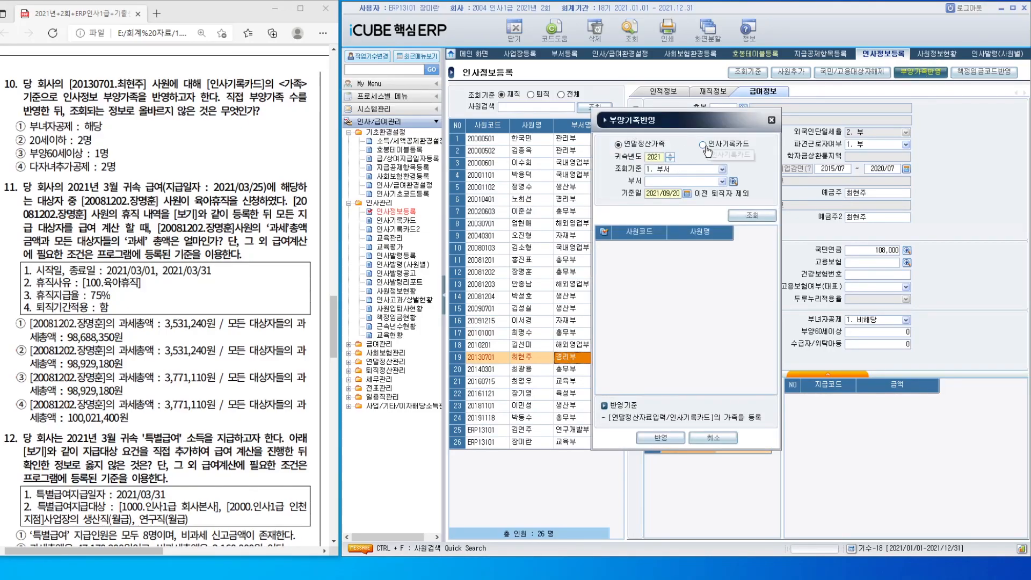
left_click(764, 222)
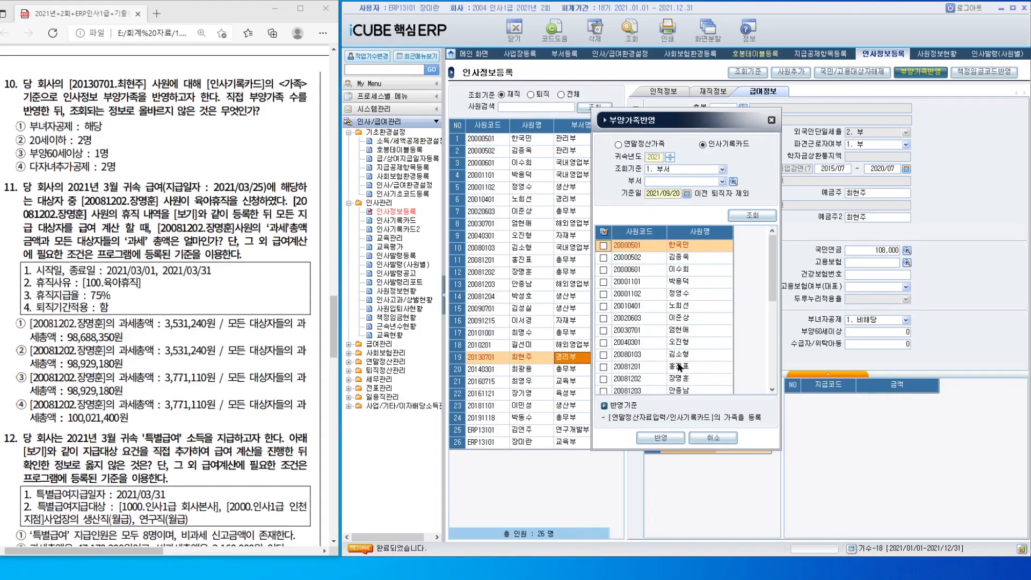
scroll(682, 365, "down", 3)
left_click(604, 367)
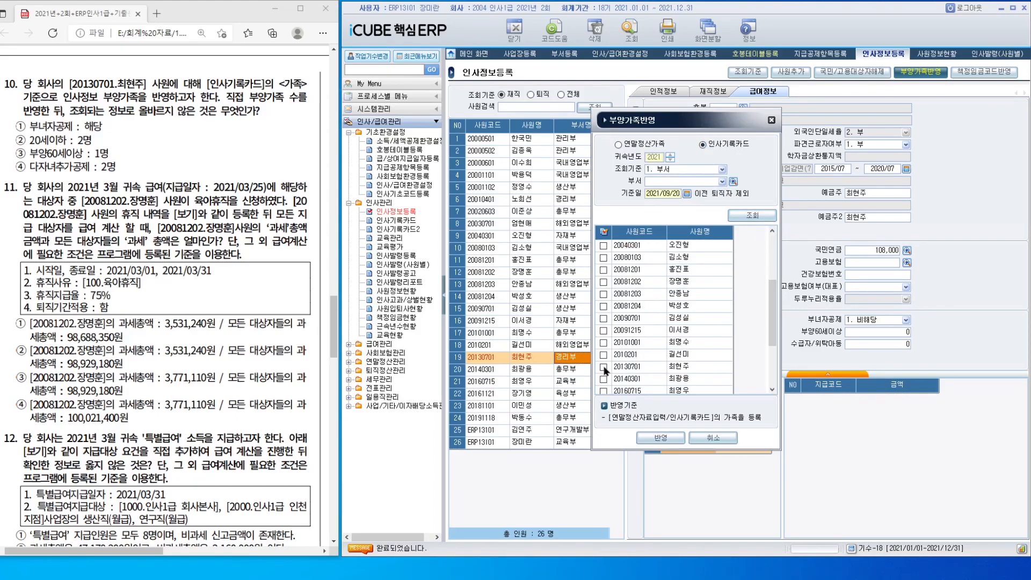
left_click(661, 438)
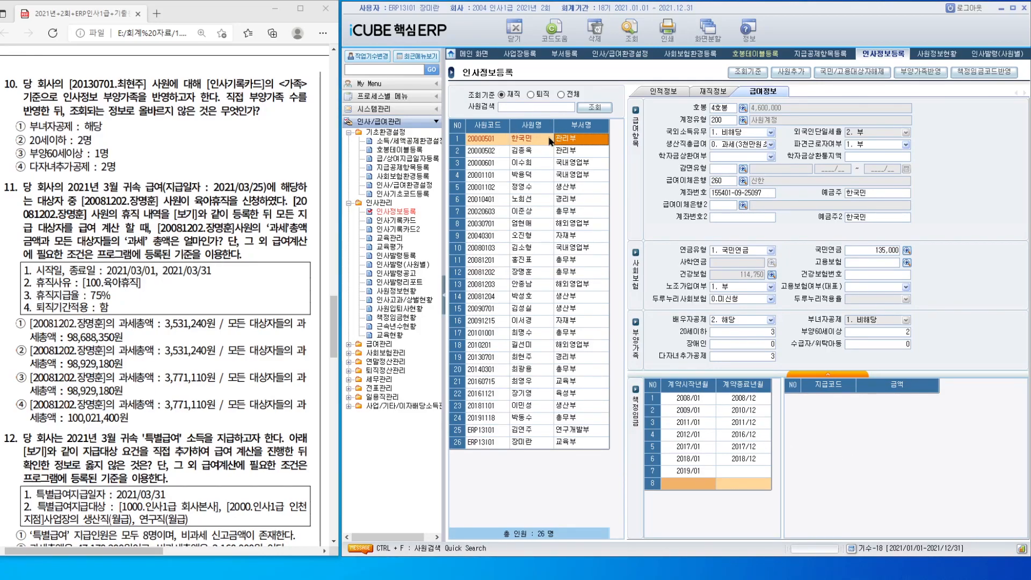
left_click(569, 359)
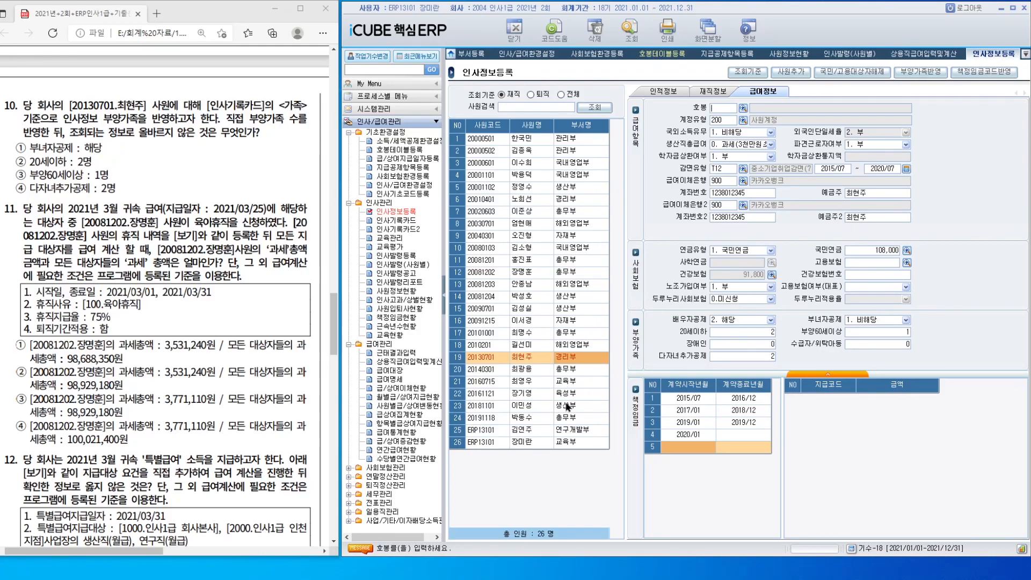
Step: Register a leave period for question 11's employee: 2021/03/01 to 2021/03/31, reason 육아휴직, pay rate 75%, 퇴직기간적용 함
left_click(566, 272)
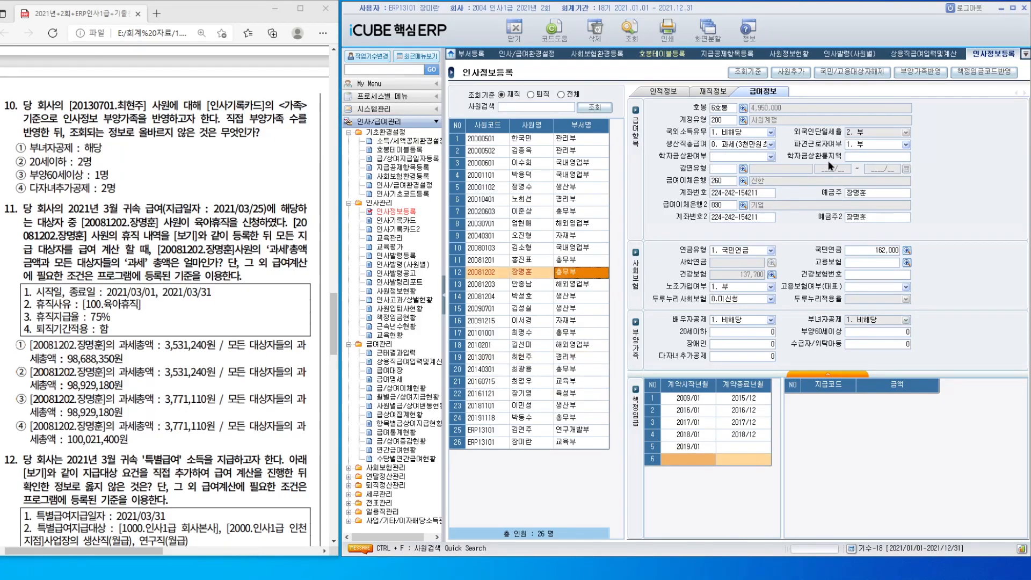
left_click(715, 93)
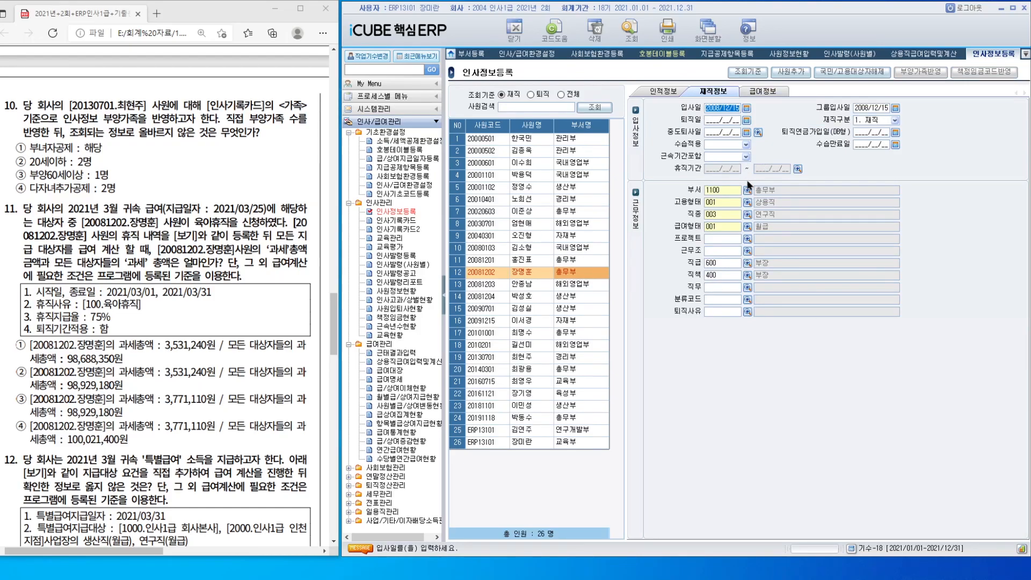
left_click(797, 170)
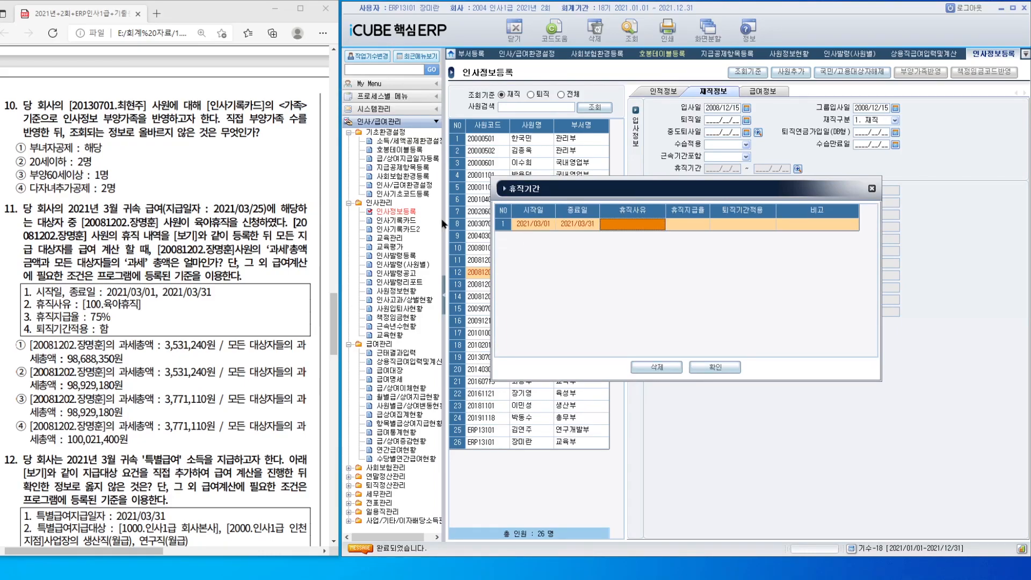
key("F2")
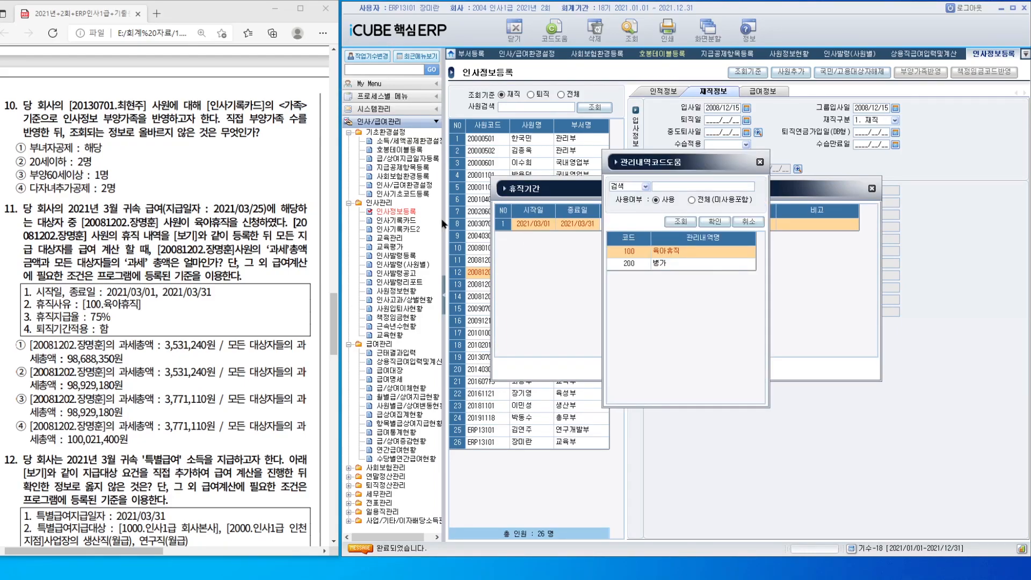
key("Return")
type("75")
key("Return")
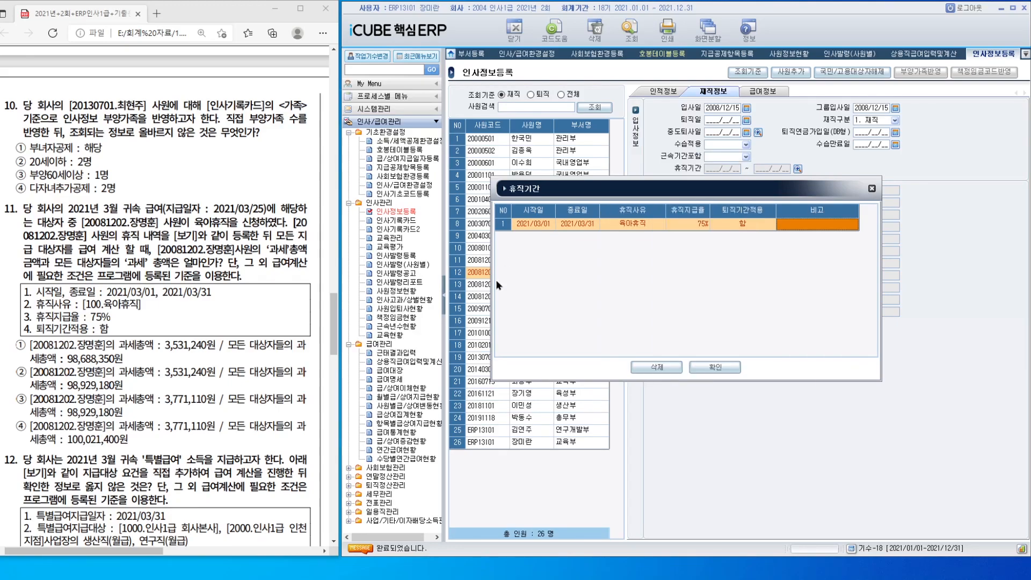
left_click(715, 368)
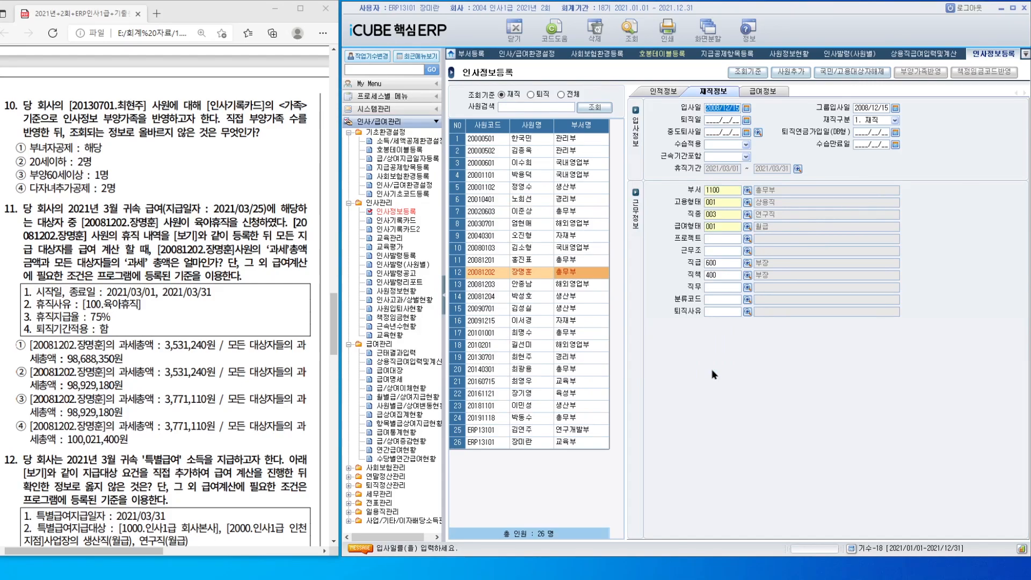
Step: Close 인사정보등록 and save the modified data
right_click(991, 58)
left_click(991, 63)
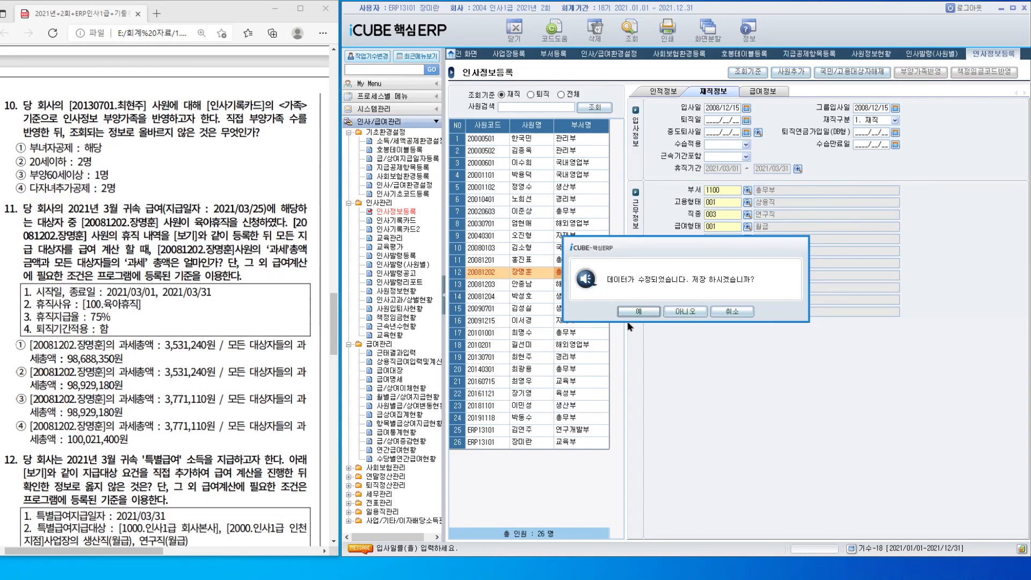
left_click(639, 312)
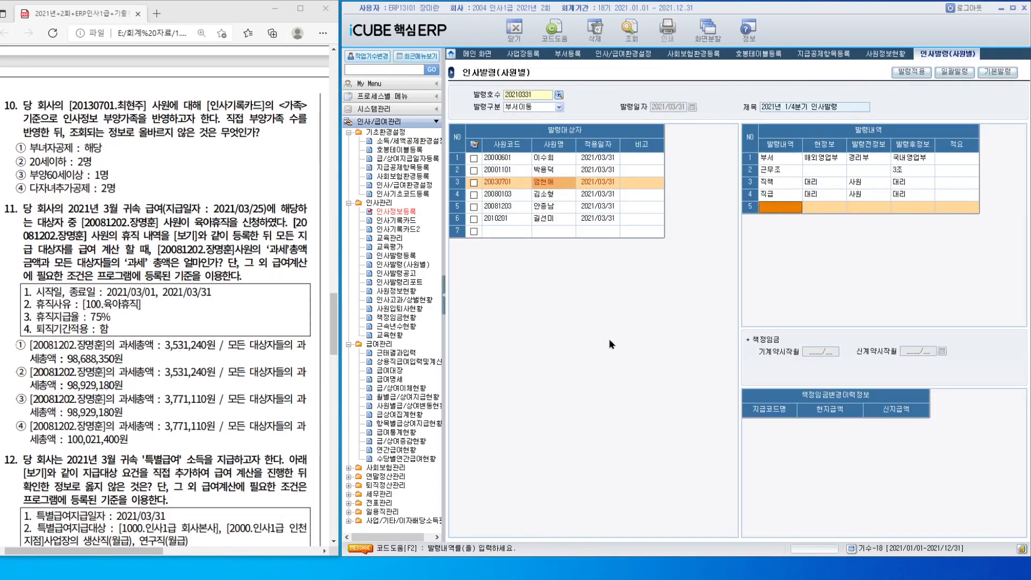
Step: In 상용직급여입력및계산, run the payroll calculation for all employees for 2021/03 with pay date 2021/03/25
left_click(381, 346)
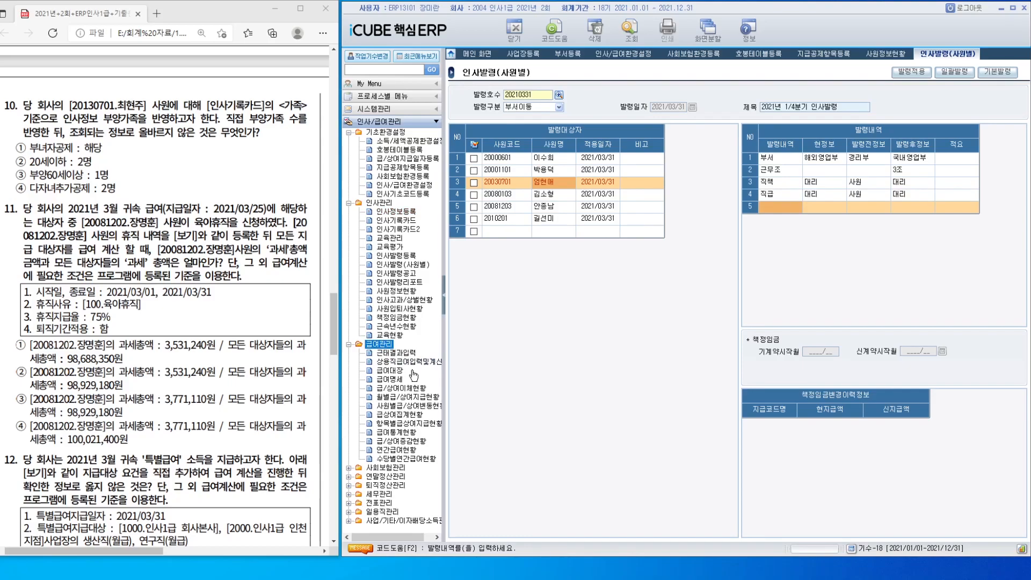
left_click(422, 364)
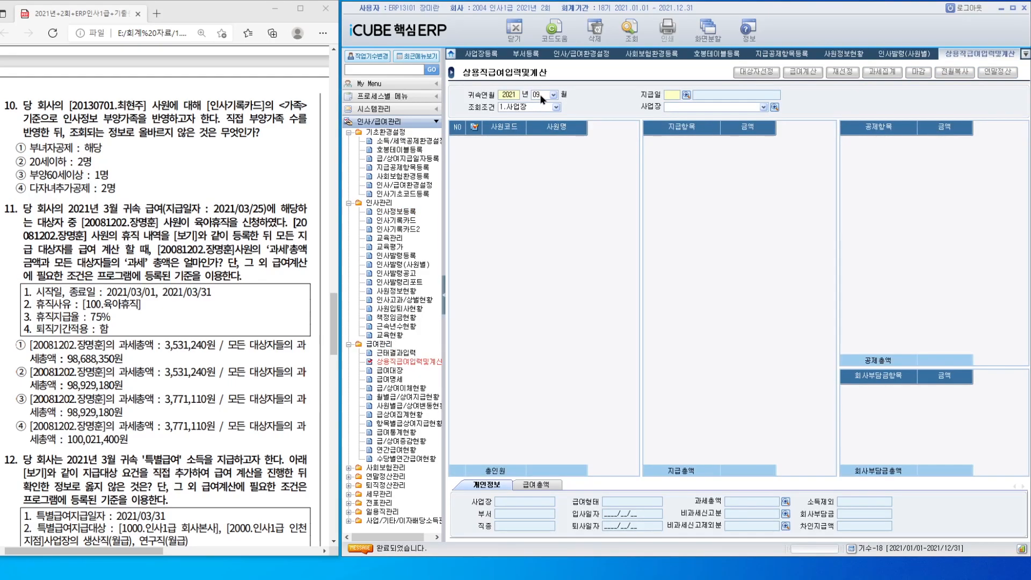
left_click(552, 95)
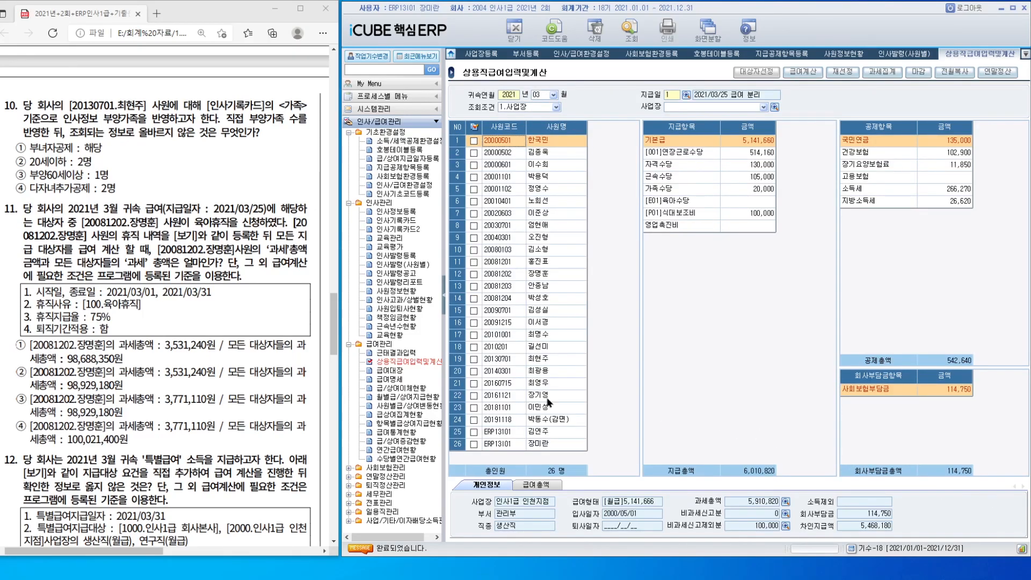
left_click(475, 131)
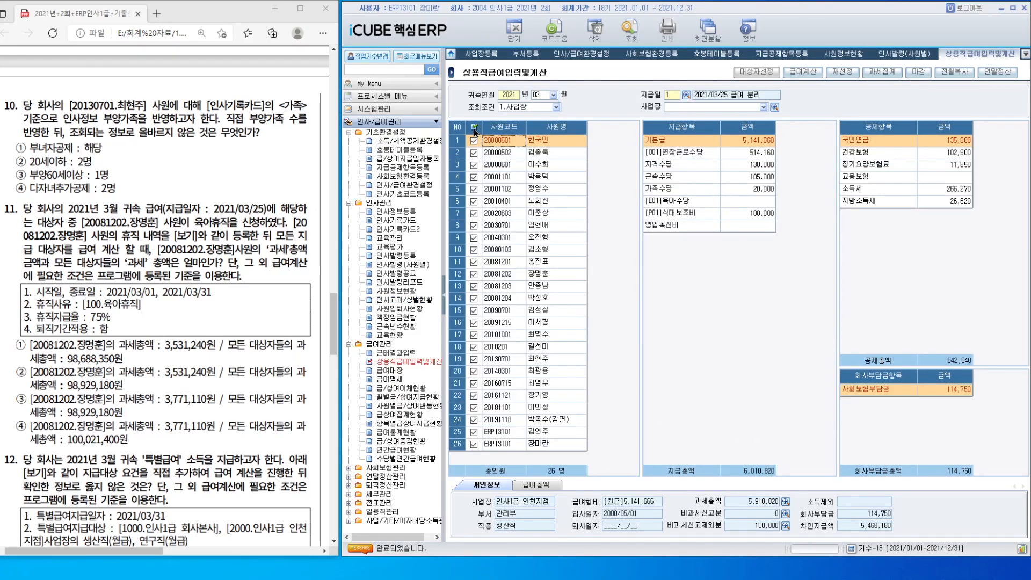
left_click(803, 71)
left_click(656, 423)
key("Return")
Step: Check the total taxable amount of all employees in 급여총액 and the taxable total of question 11's employee in 개인정보
left_click(536, 484)
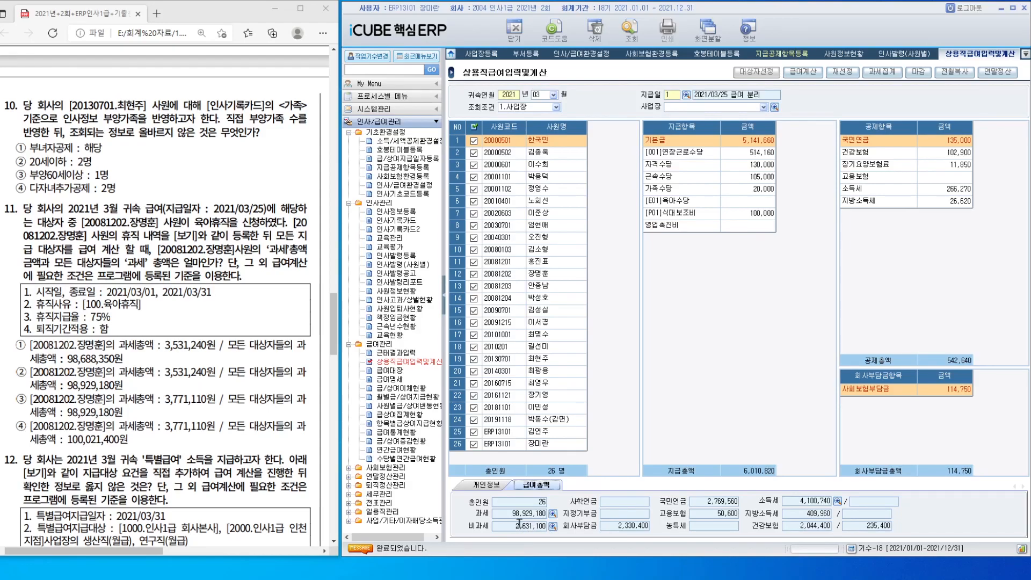
left_click(555, 271)
left_click(487, 485)
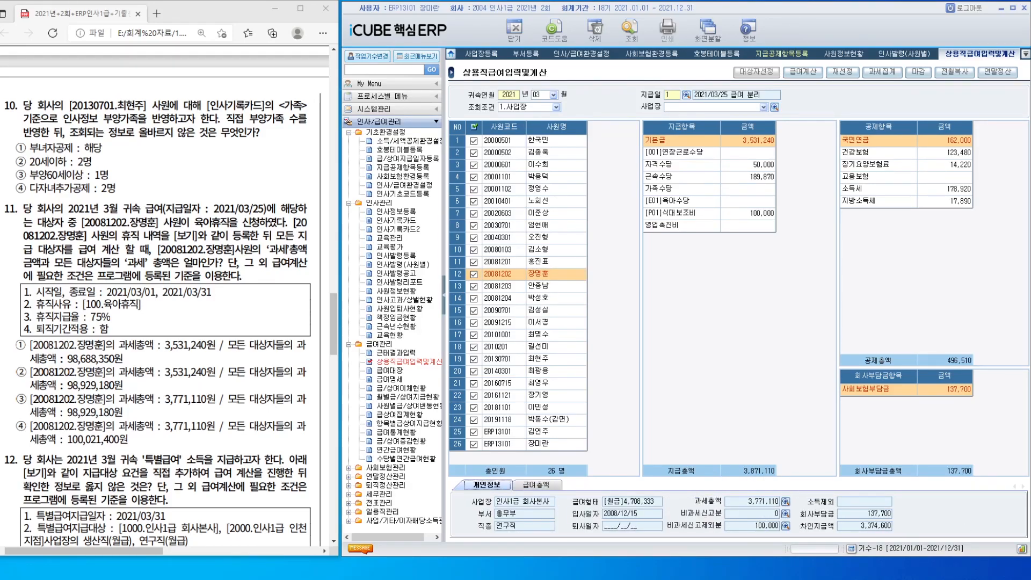
Step: In 급/상여지급일자등록, query 2021/03 and select question 12's 특별급여 payment dated 2021/03/31
scroll(251, 250, "down", 7)
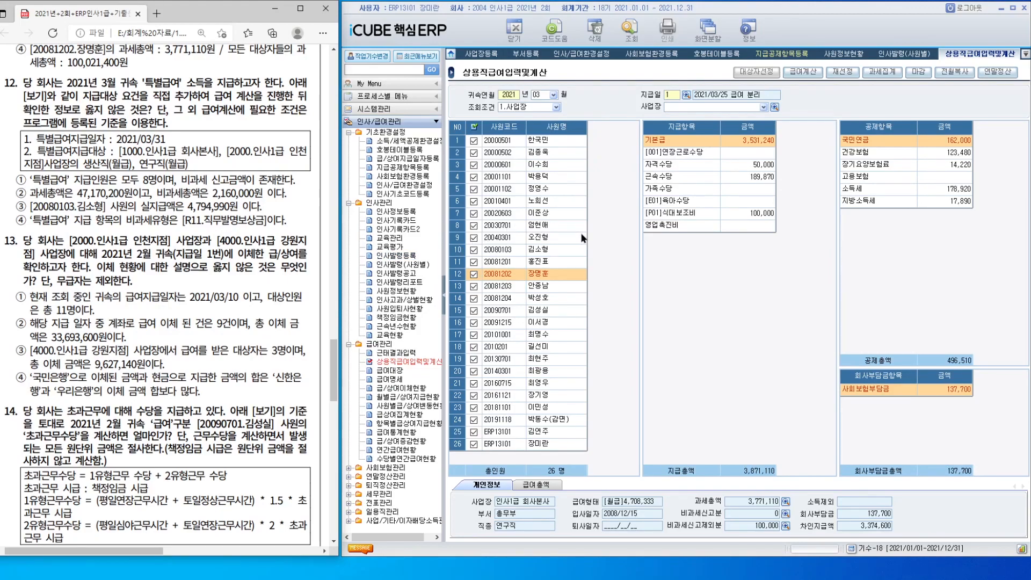
left_click(408, 158)
left_click(542, 94)
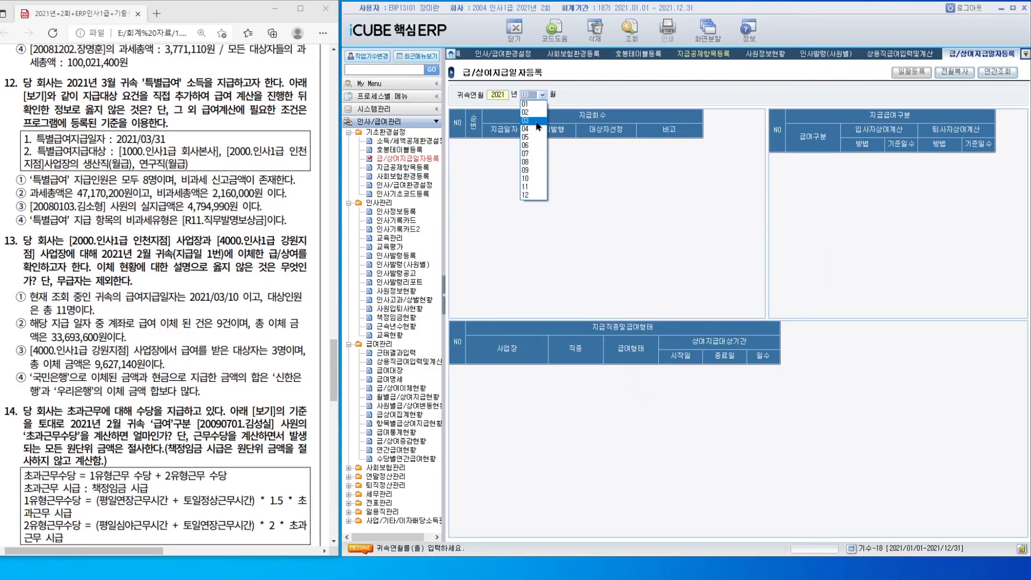
left_click(535, 127)
left_click(601, 144)
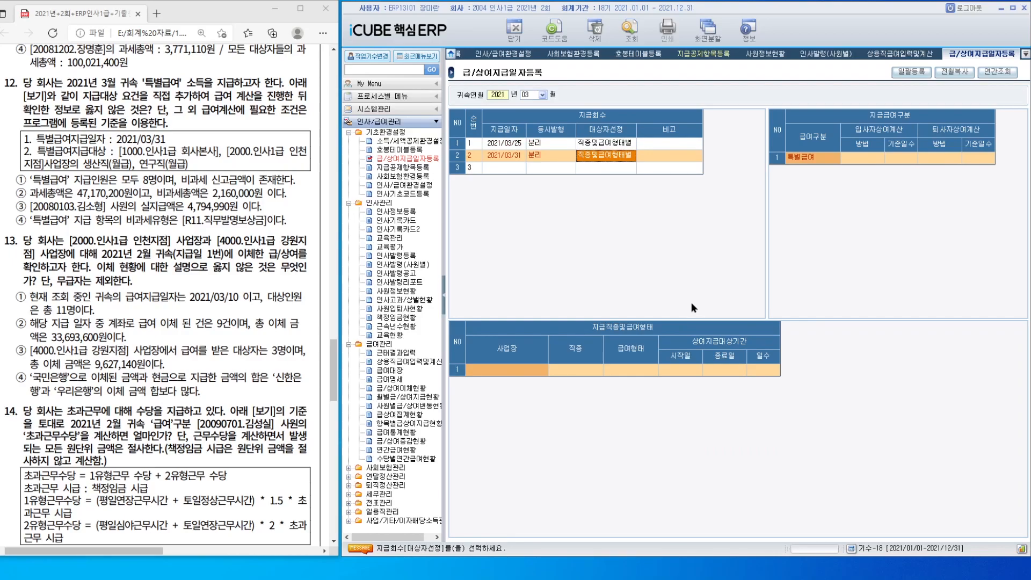
Step: Bulk-register 월급 생산직 and 연구직 of 1000 인사1급 회사본사 and 2000 인사1급 인천지점 as 특별급여 targets, and close 급/상여지급일자등록
left_click(912, 72)
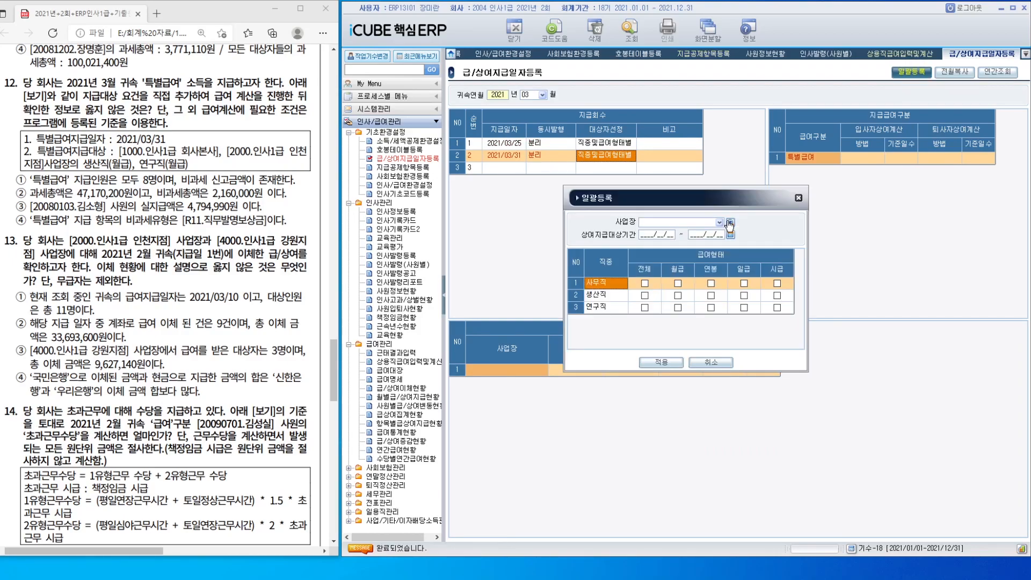
left_click(730, 224)
double_click(709, 221)
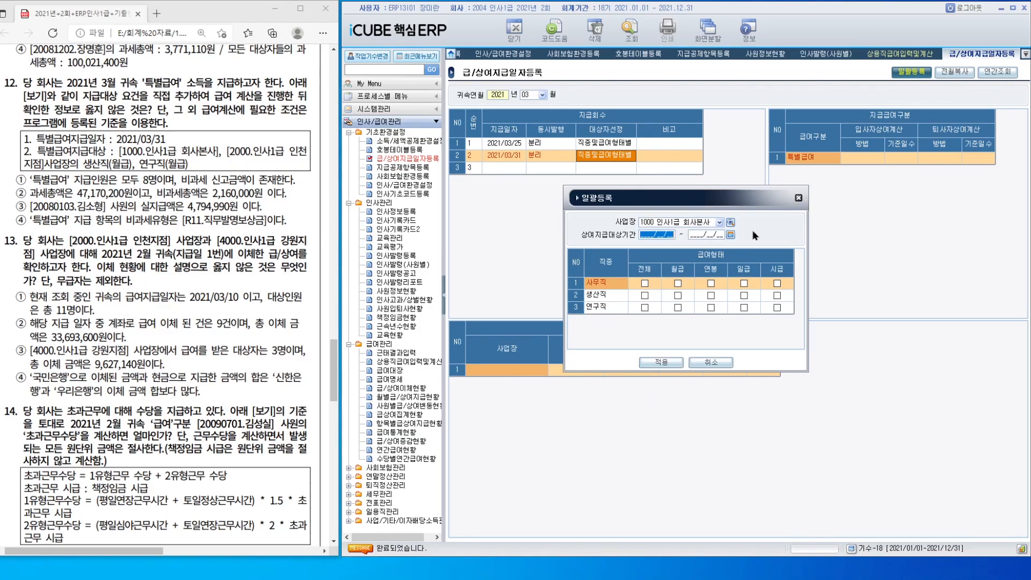
left_click(678, 296)
left_click(678, 308)
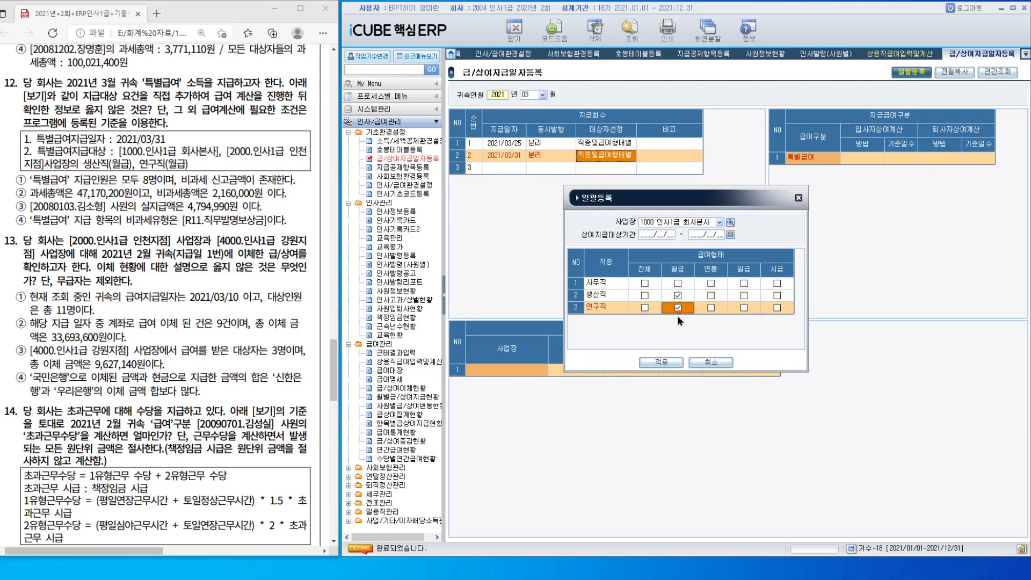
left_click(662, 362)
right_click(979, 60)
left_click(981, 69)
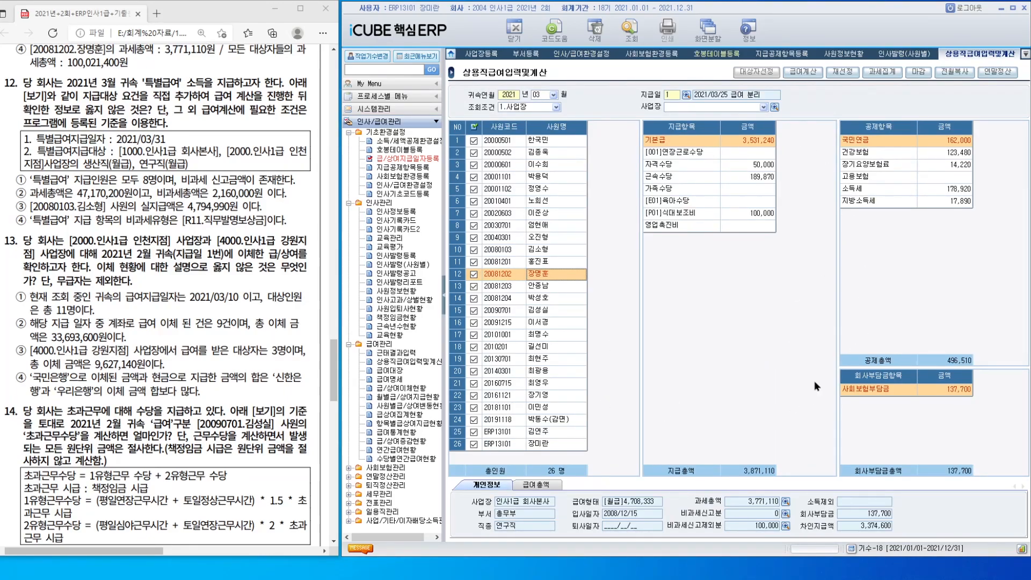
Step: In 상용직급여입력및계산, run the payroll calculation for all employees of the 2021/03/31 특별급여 payment
left_click(687, 96)
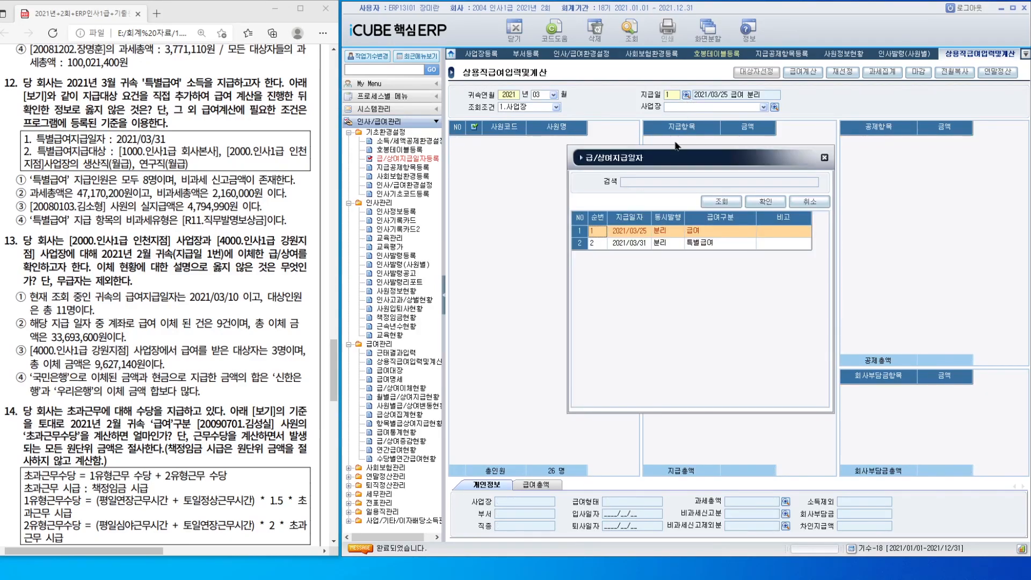
double_click(706, 246)
left_click(474, 126)
left_click(804, 76)
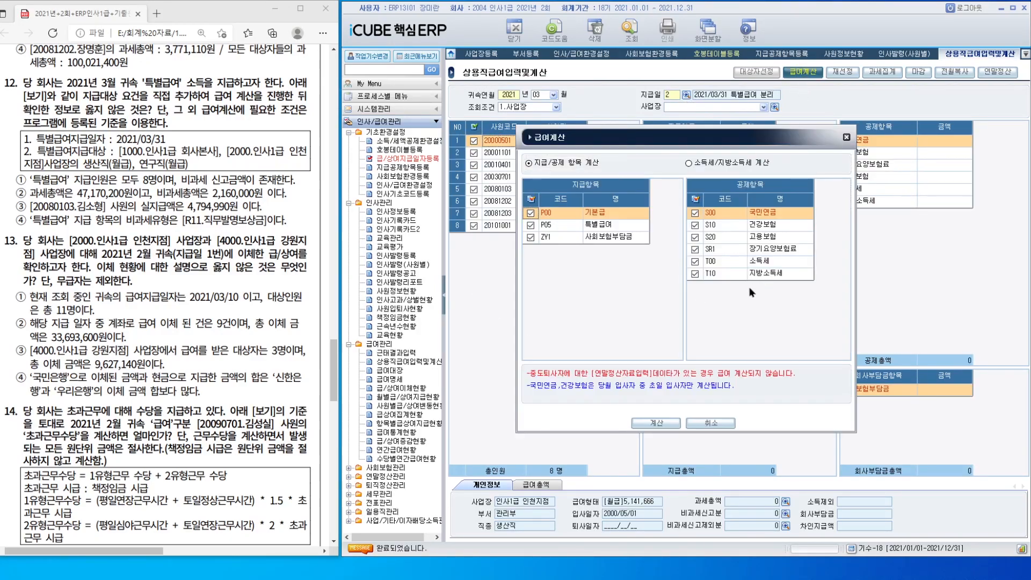
left_click(659, 409)
left_click(691, 315)
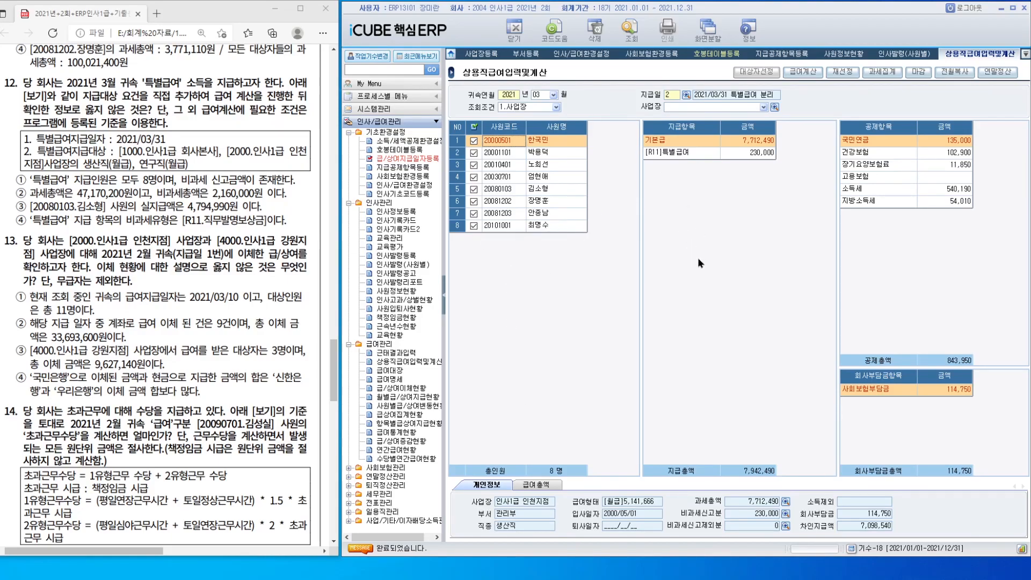
Step: Check the taxable and non-taxable totals in 급여총액, and the net pay of question 12's employee in 개인정보
left_click(547, 486)
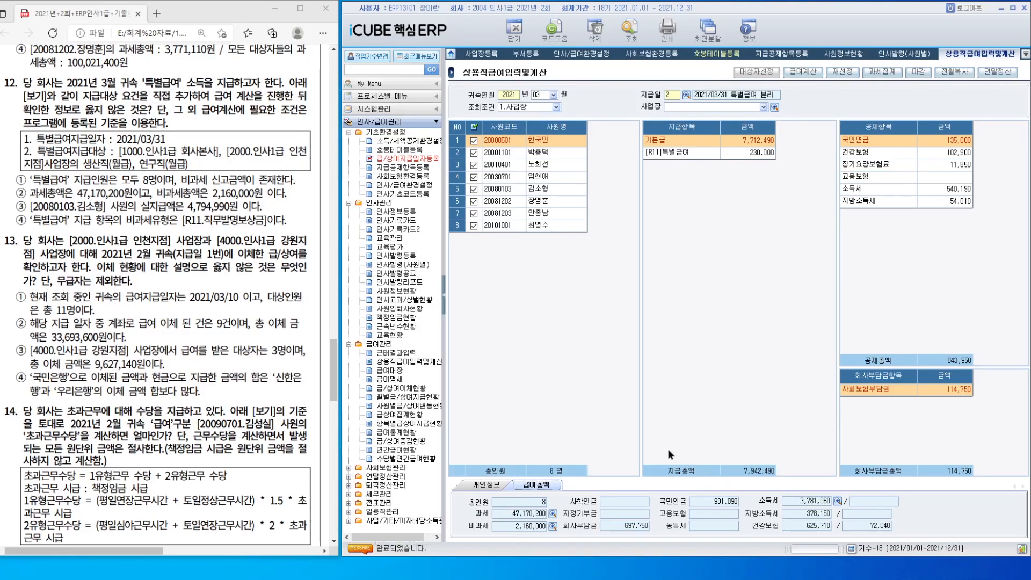
left_click(553, 189)
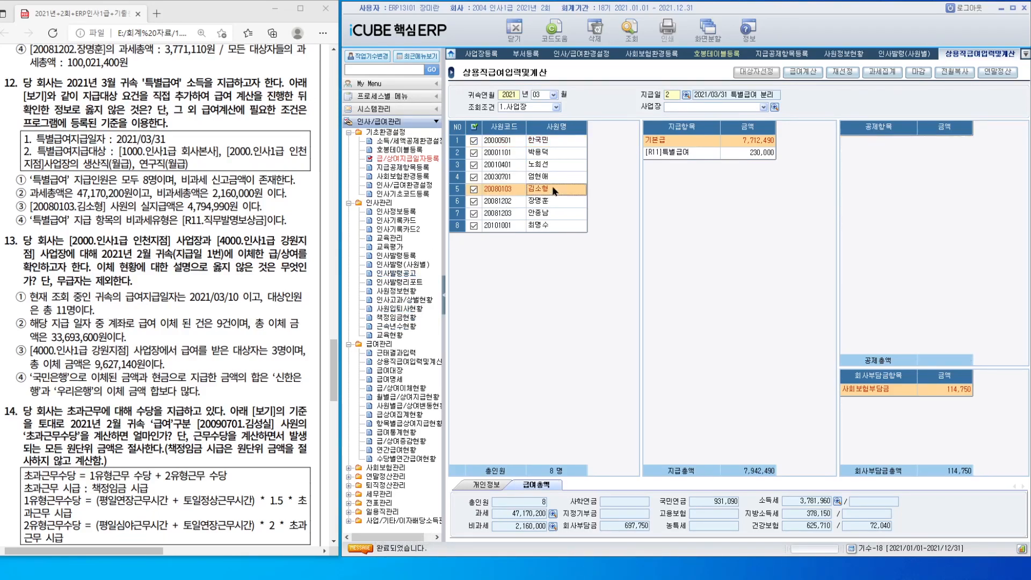
left_click(493, 486)
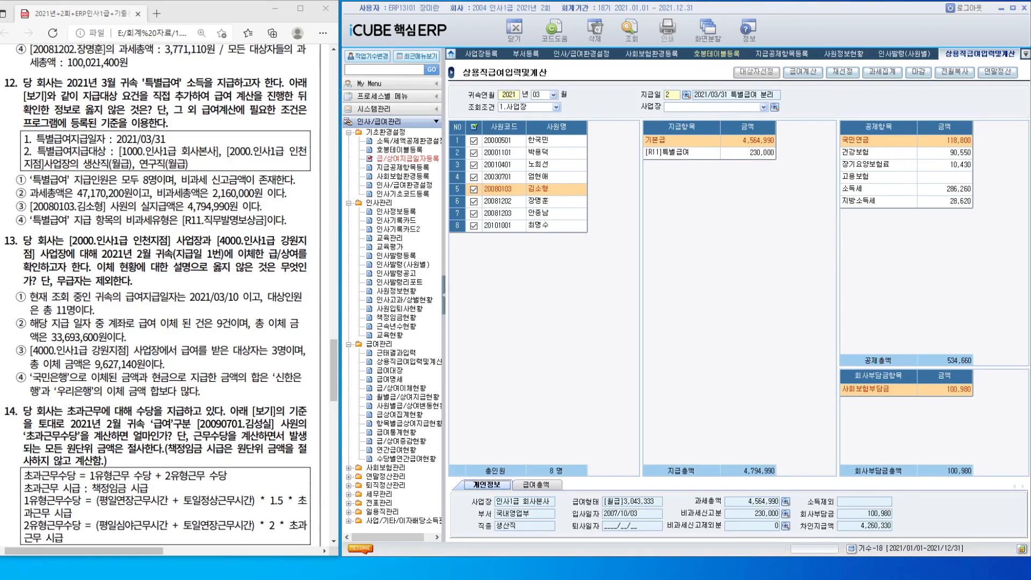
Step: Query 급/상여이체현황 for 2021/02, pay date 1 (2021/03/10 급여), for workplaces 2000 인사1급 인천지점 and 4000 인사1급 강원지점
scroll(324, 370, "down", 2)
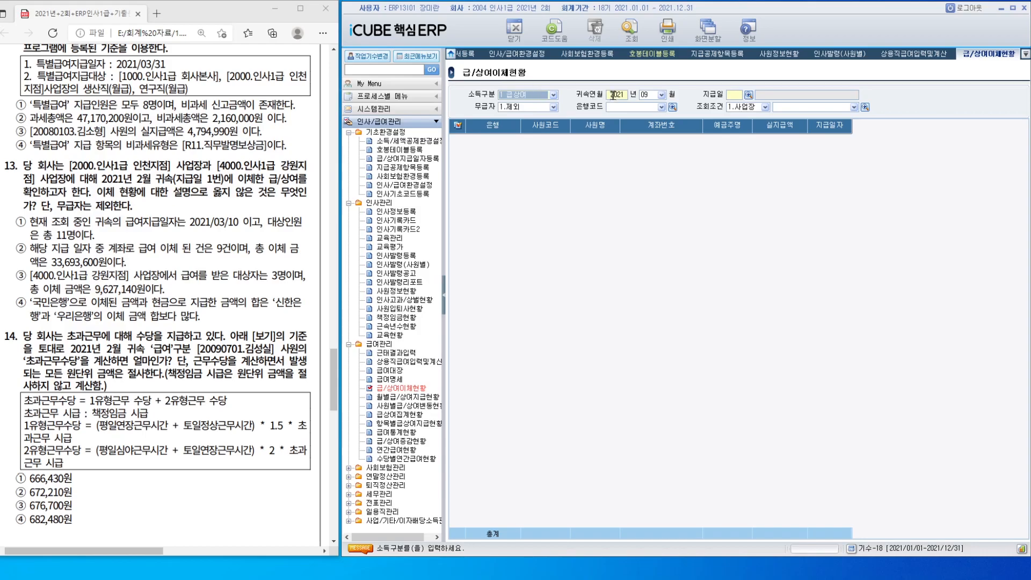
left_click(653, 98)
type("02")
left_click(748, 95)
double_click(692, 238)
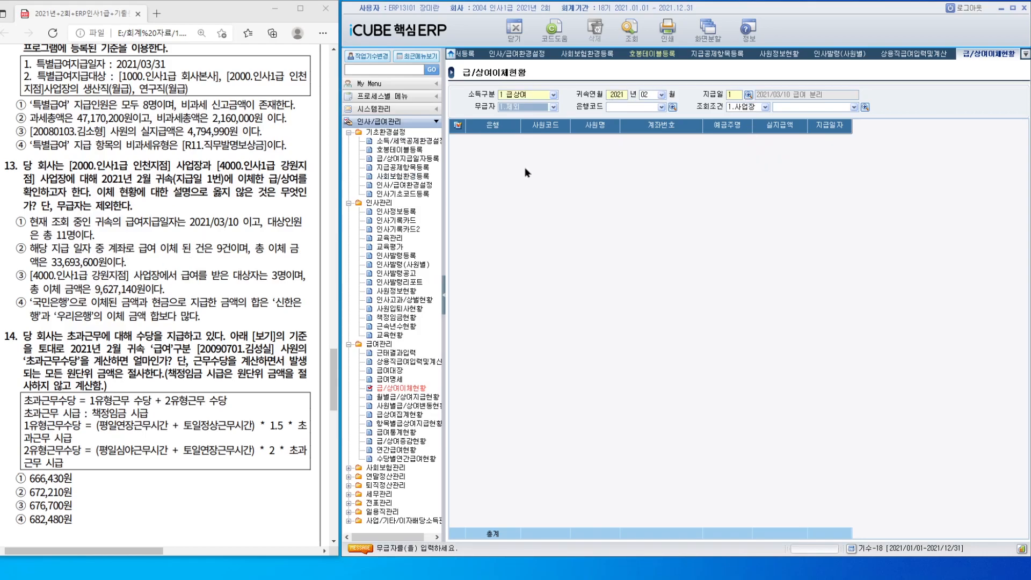
left_click(866, 107)
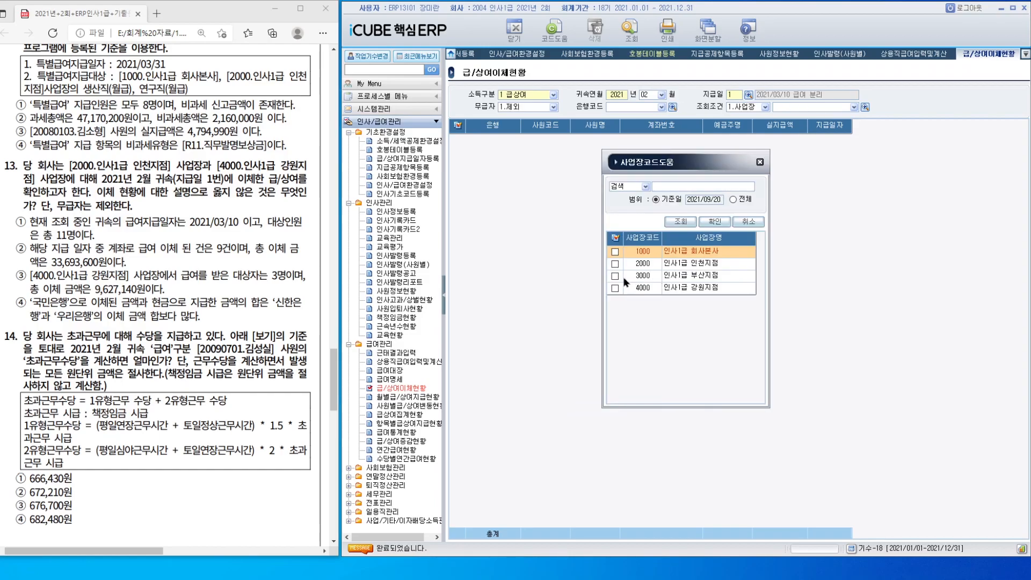
left_click(616, 264)
left_click(615, 289)
left_click(715, 222)
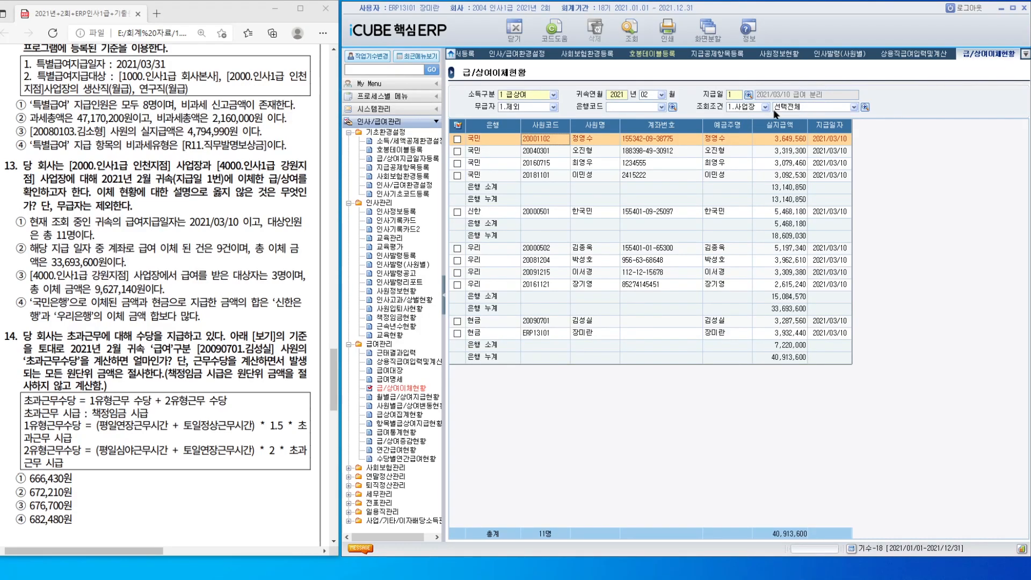
Step: Count all employees listed in the 2021/02 pay transfer results, including those paid in cash
left_click(568, 334)
left_click(582, 322)
left_click(587, 285)
left_click(590, 273)
left_click(592, 261)
left_click(592, 248)
left_click(592, 214)
left_click(593, 176)
left_click(593, 163)
left_click(593, 151)
left_click(594, 141)
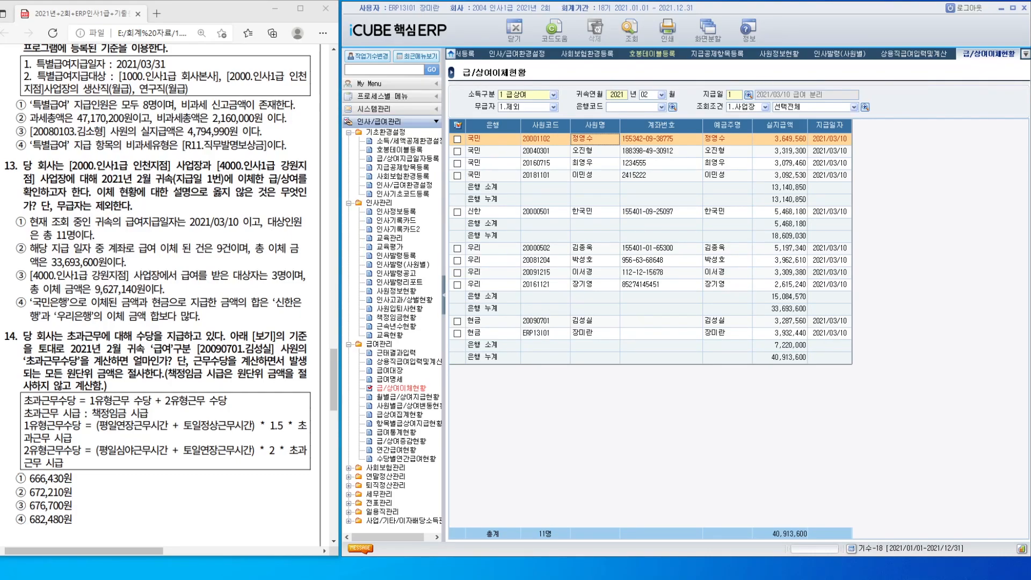
Step: Count the payments transferred to bank accounts and check their cumulative amount before the cash entries
left_click(652, 285)
left_click(653, 273)
left_click(654, 261)
left_click(656, 249)
left_click(655, 212)
left_click(654, 176)
left_click(654, 163)
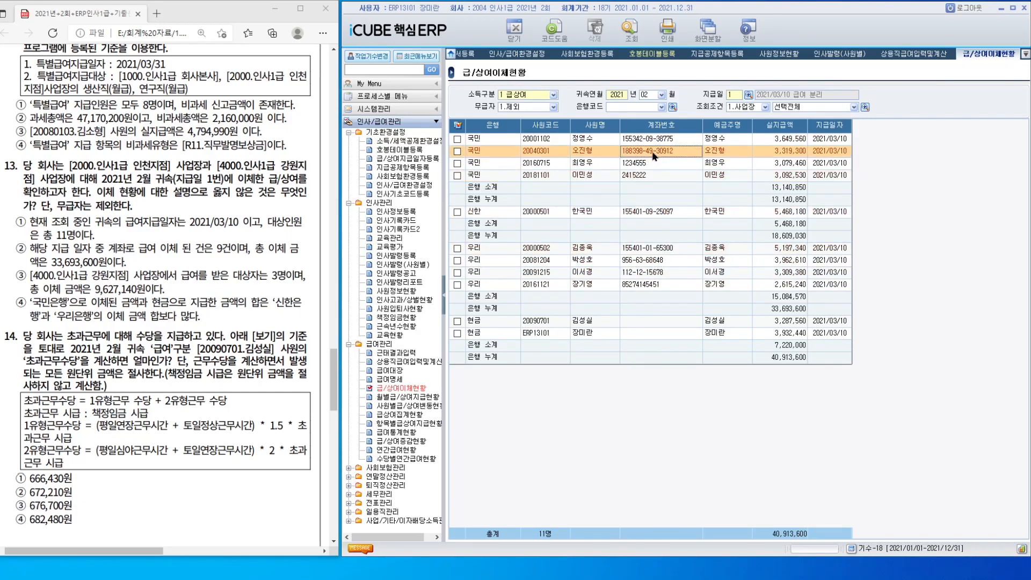
left_click(653, 151)
left_click(652, 139)
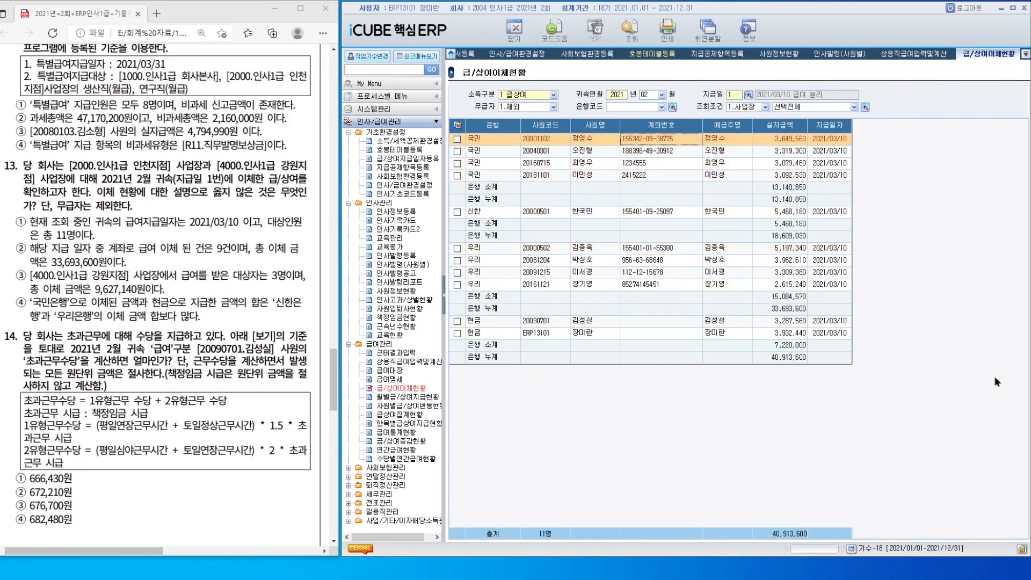
left_click(792, 311)
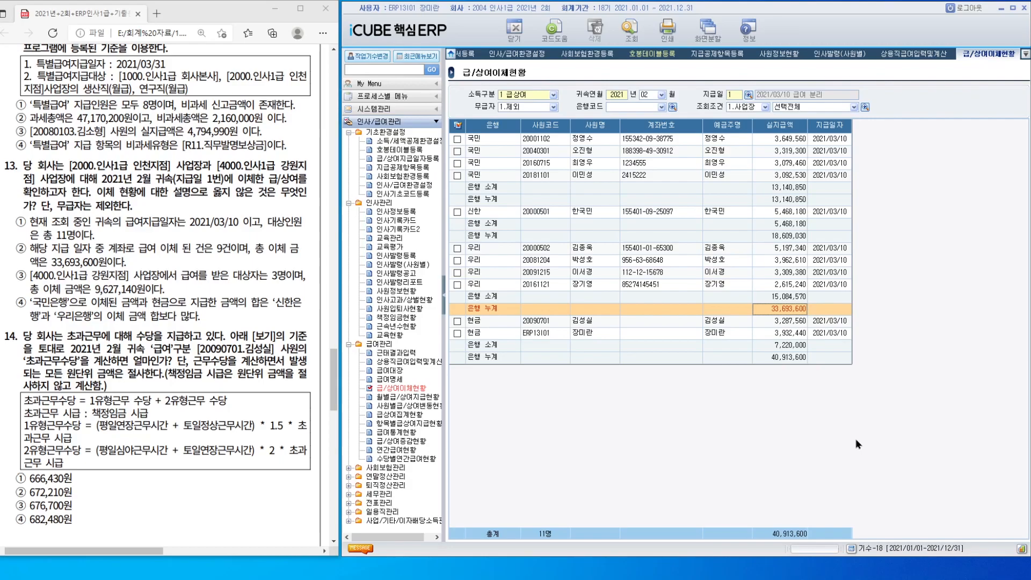
Step: Check the transfers of workplace 4000 인사1급 강원지점 alone, and restore the query to workplaces 2000 and 4000
left_click(865, 108)
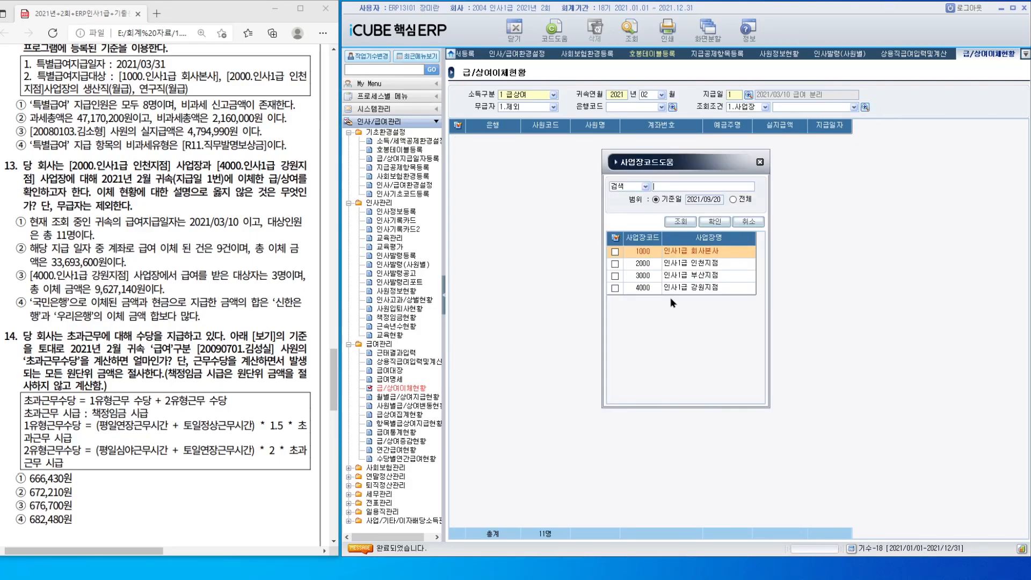
left_click(616, 288)
left_click(714, 222)
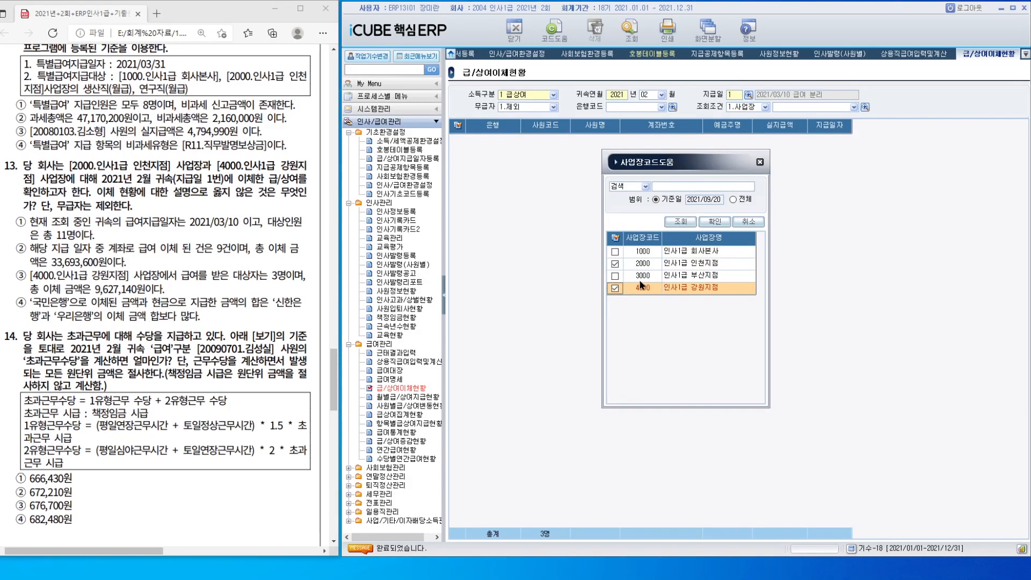
left_click(714, 221)
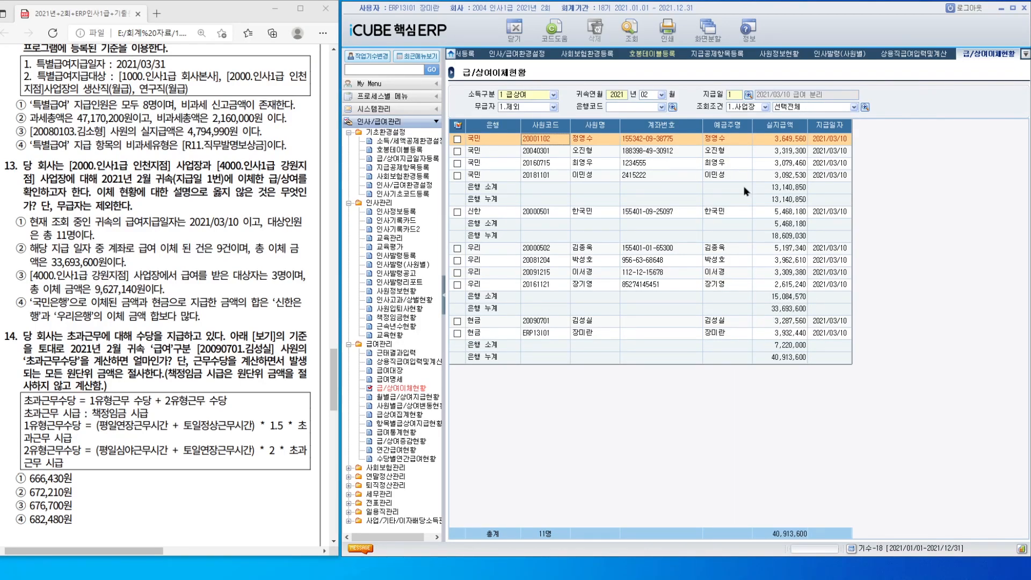
Step: Filter the transfers by bank to compare the total of 국민 and 현금 with the total of 신한 and 우리
left_click(672, 107)
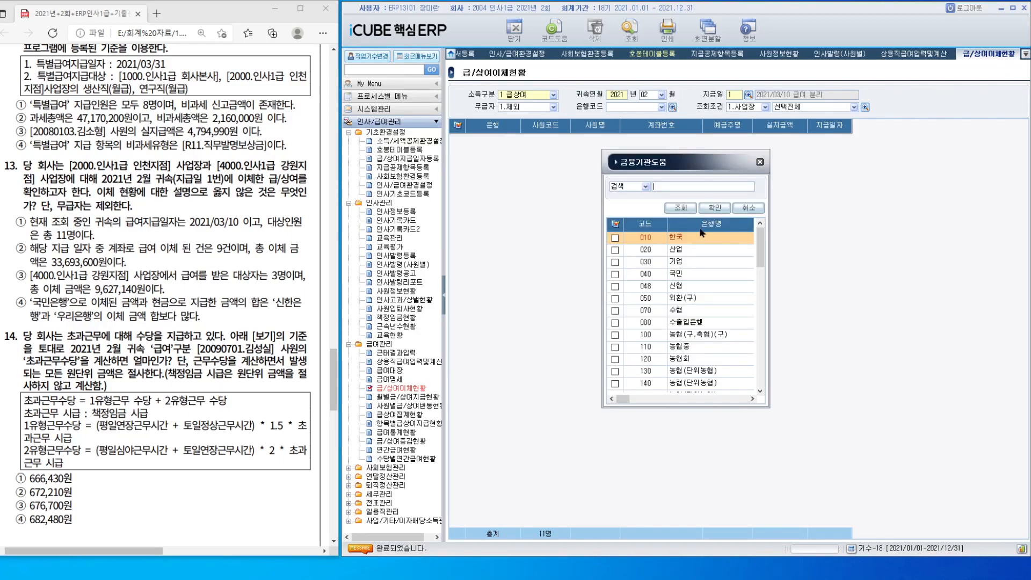
left_click(760, 161)
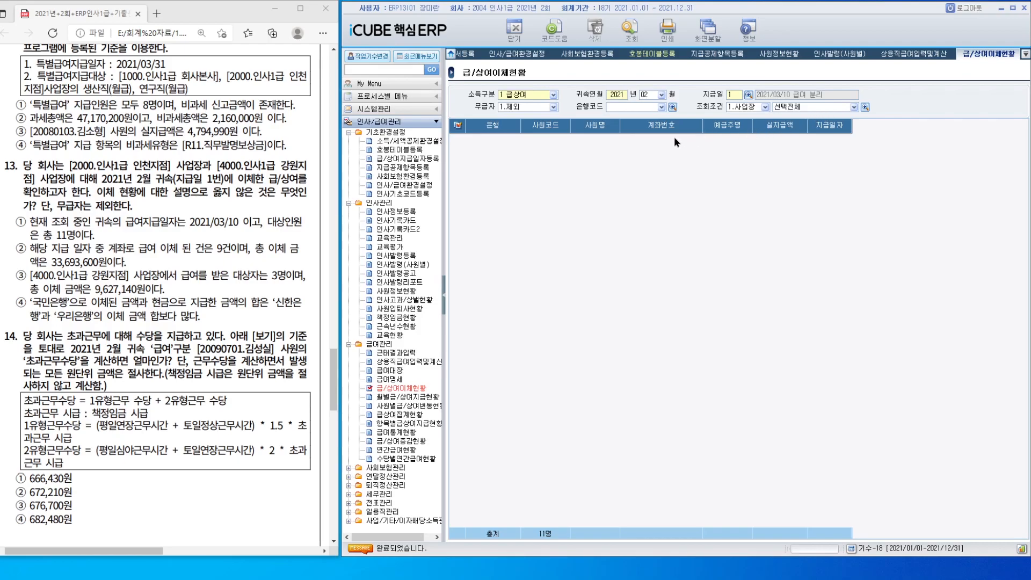
left_click(672, 109)
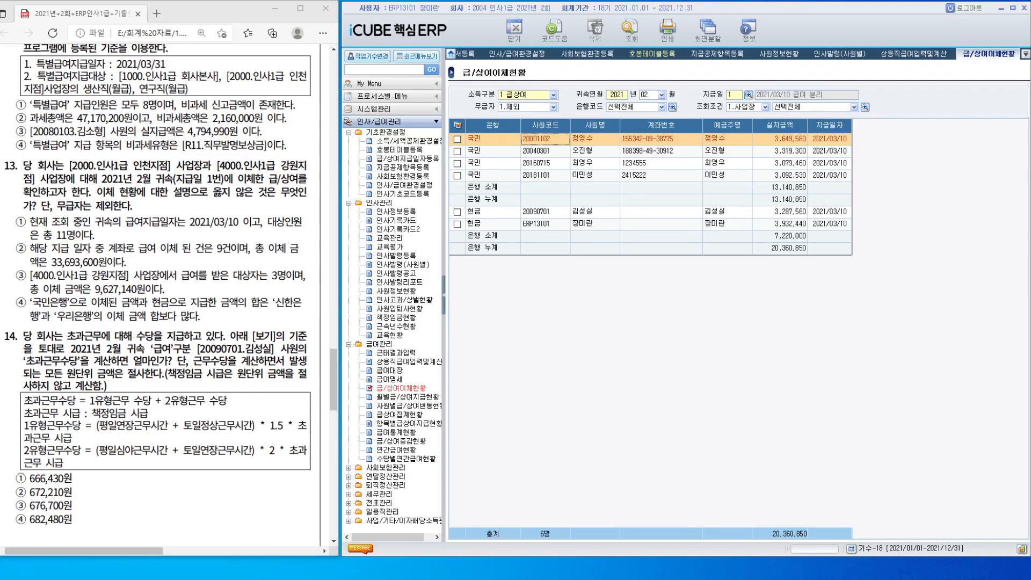
left_click(673, 107)
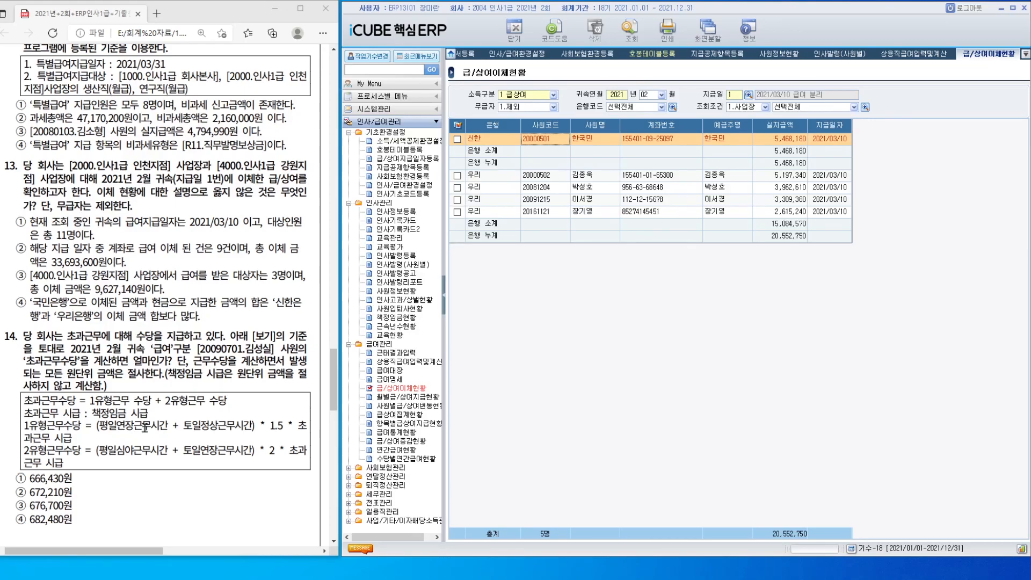
Step: Query 근태결과입력 for 2021/02 with pay date 1 (2021/03/10 급여) and select question 14's employee
left_click(398, 353)
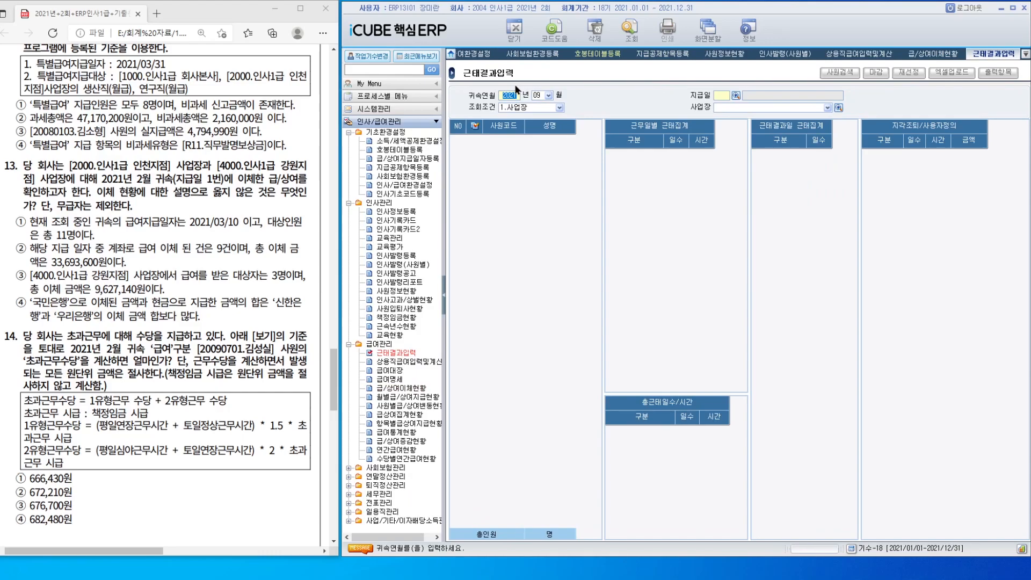
left_click(549, 95)
left_click(538, 110)
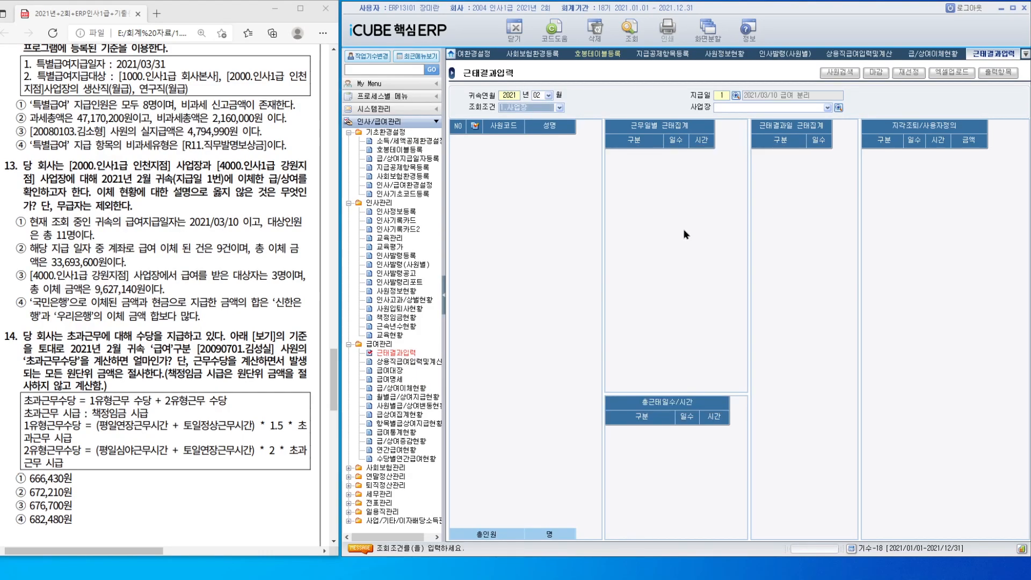
key("Return")
left_click(556, 314)
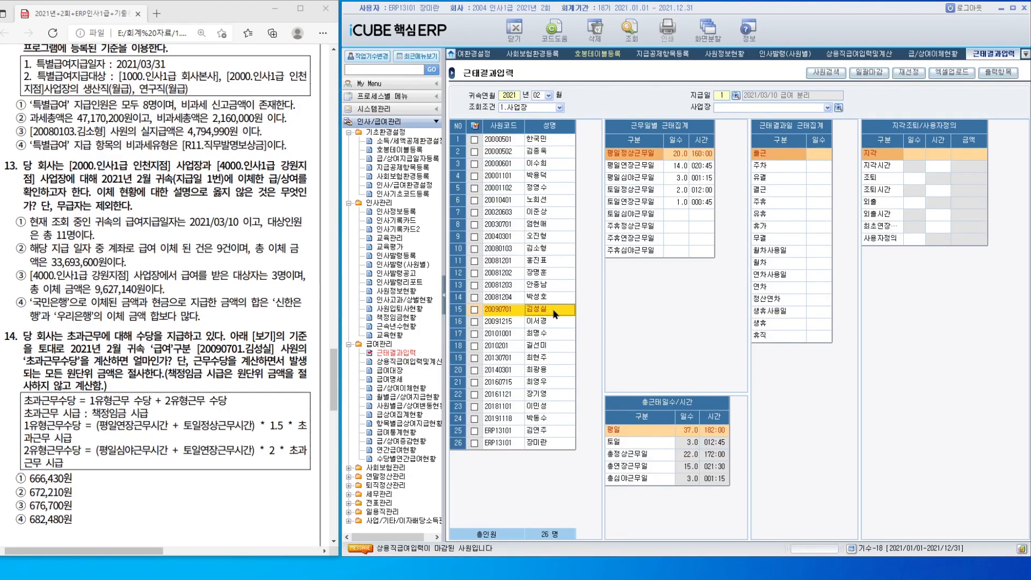
Step: Check the employee's 평일연장, 토일정상 and 평일심야 work hours for the overtime allowance formula
left_click(705, 168)
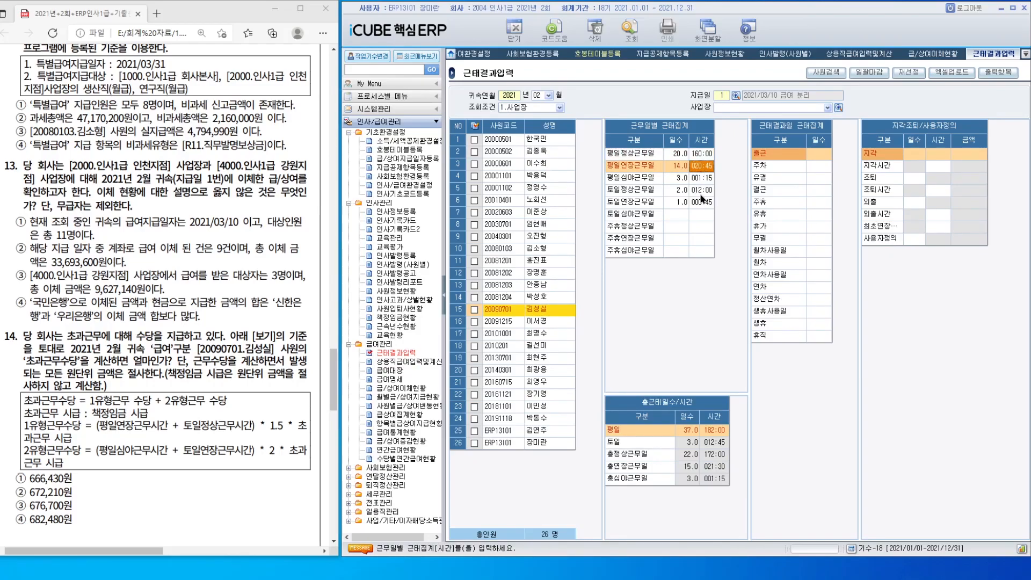
left_click(701, 191)
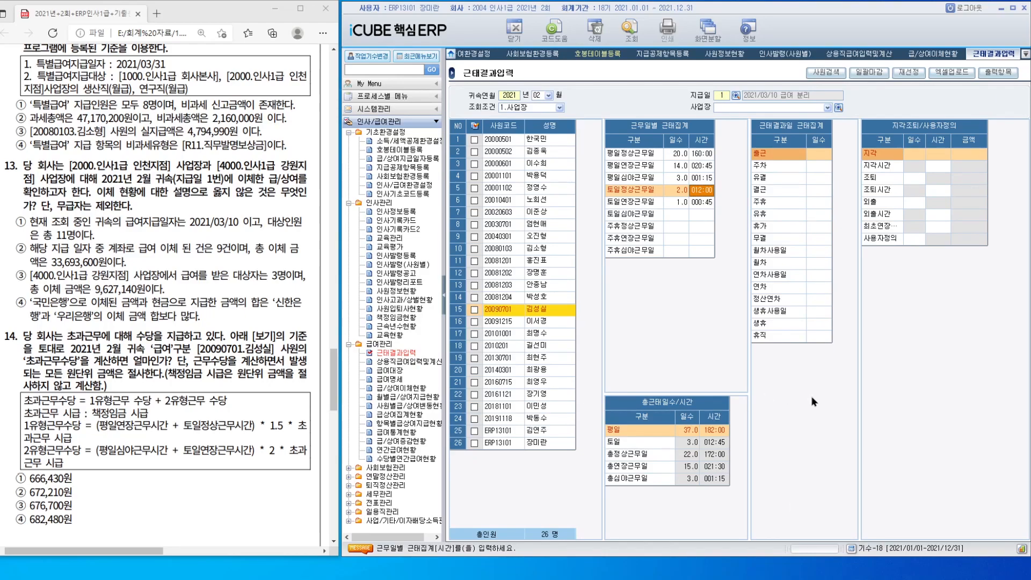
left_click(710, 179)
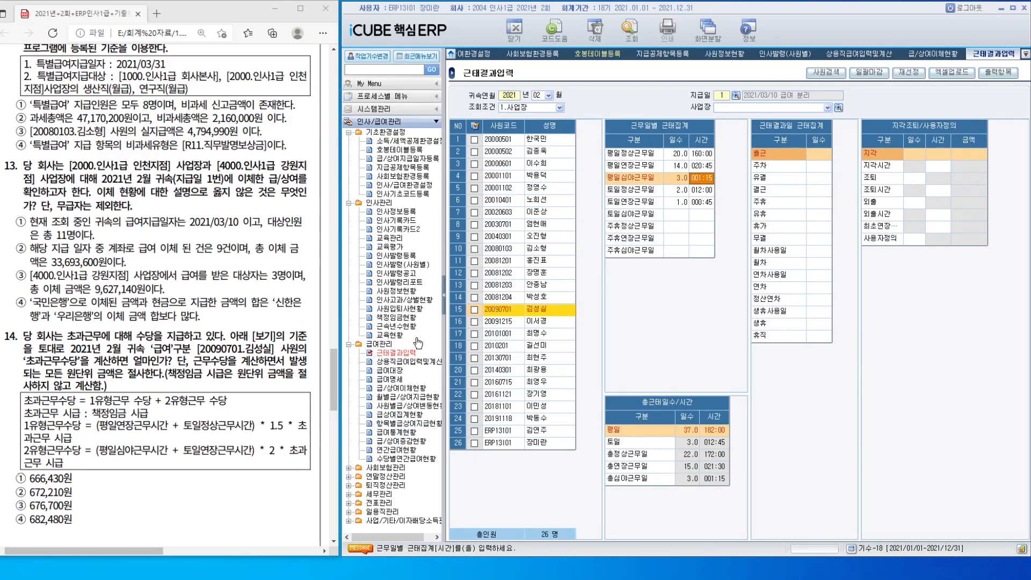
Step: Open question 14's employee in 인사정보등록 and reveal the masked 책정임금 amounts in 급여정보 to check the 시급
left_click(402, 215)
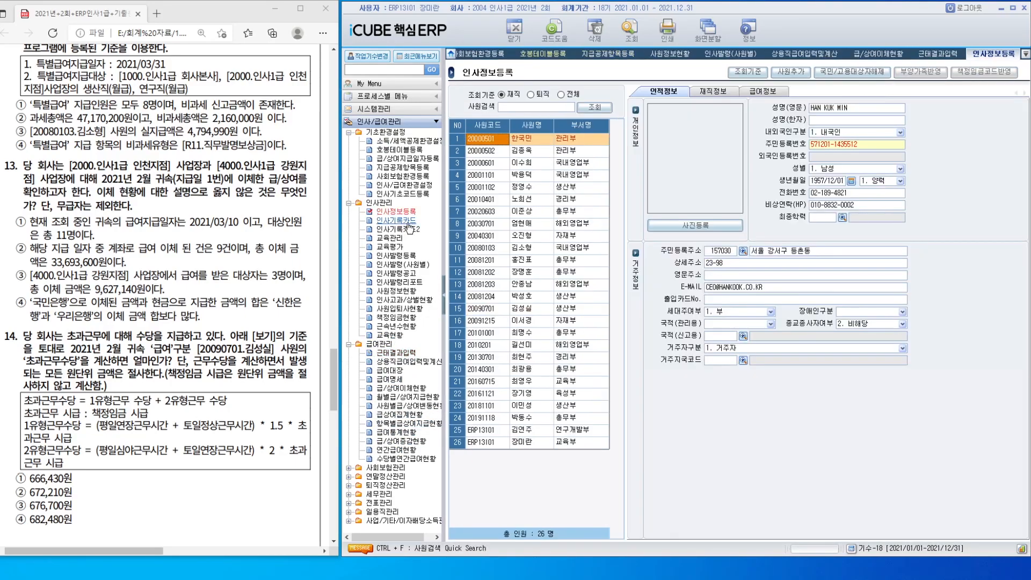
left_click(577, 311)
left_click(763, 91)
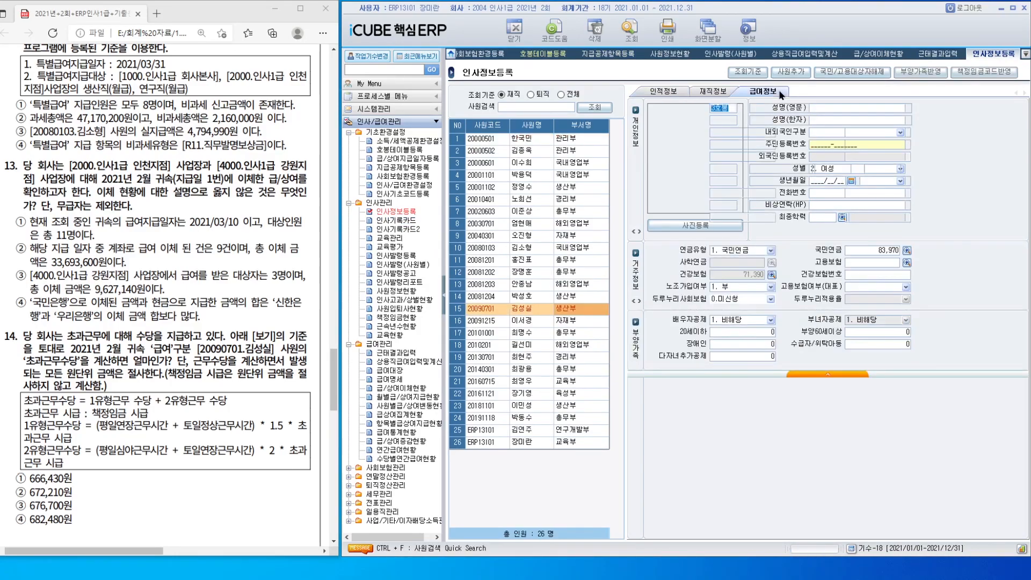
left_click(903, 423)
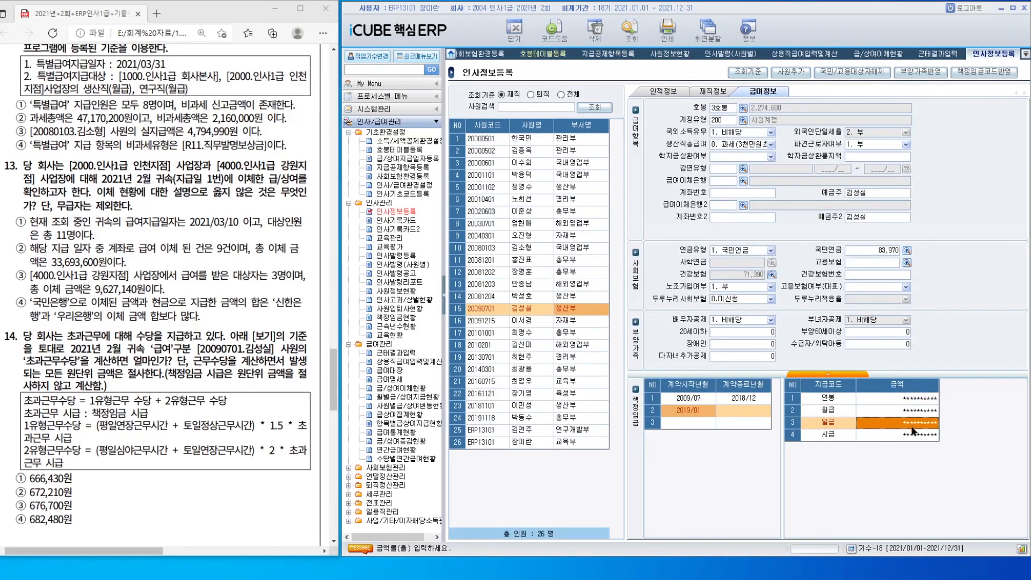
key("ctrl+F3")
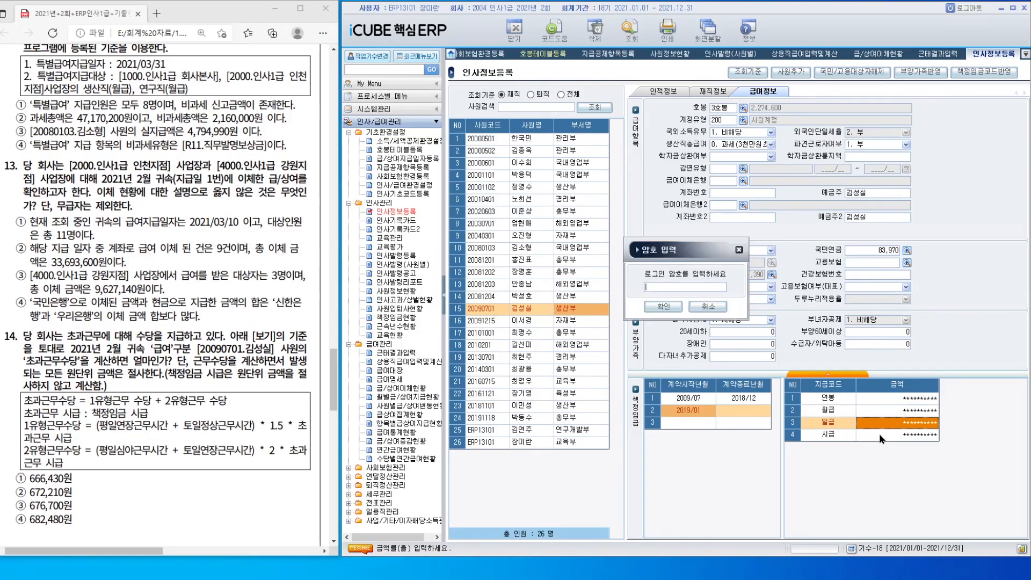
key("Return")
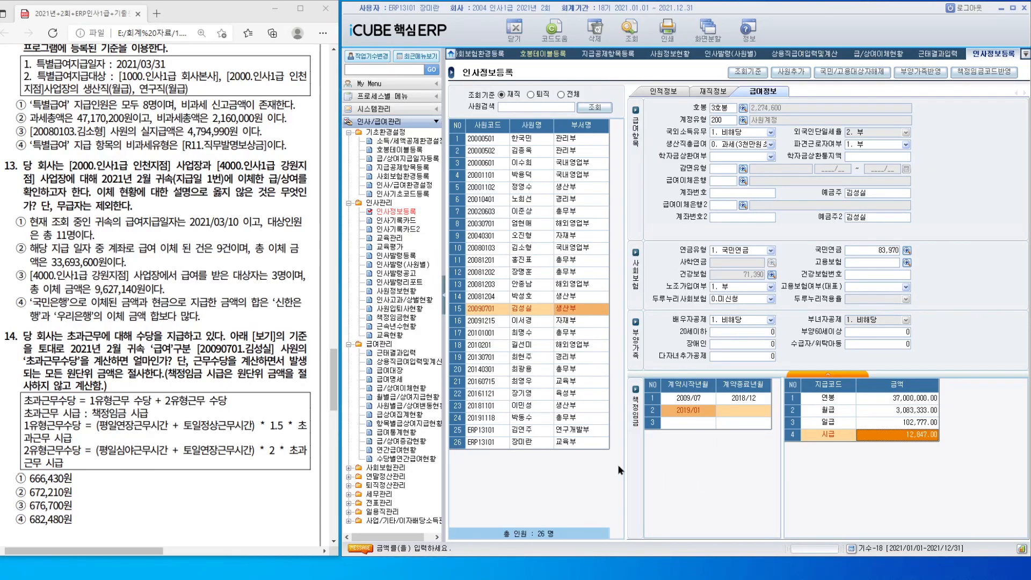
Step: Open 사원별급/상여변동현황 for question 15 and set 기준연월 2021/02 with pay date 1 (2021/03/10 급여) and workplace 1000
scroll(290, 422, "down", 5)
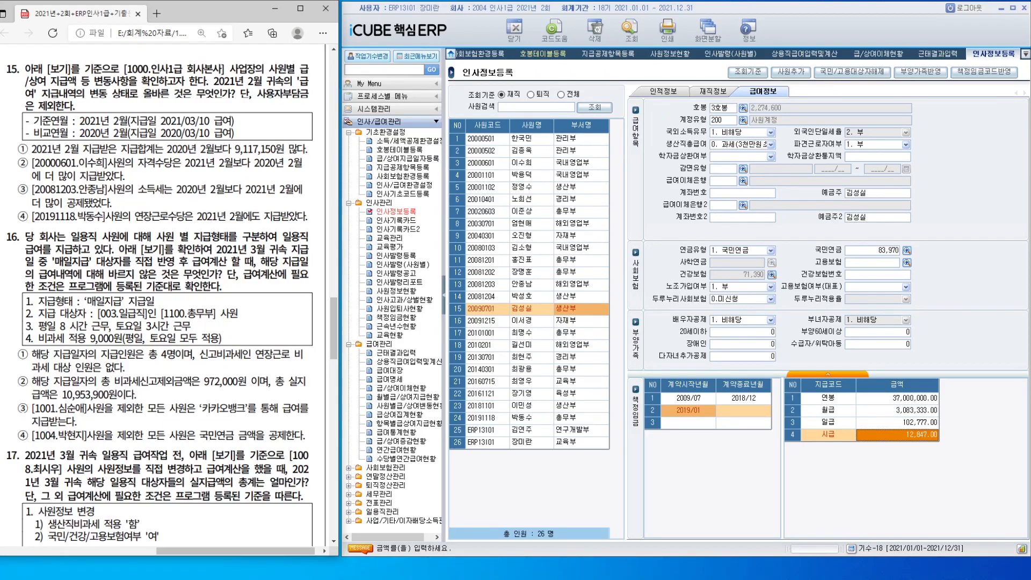
double_click(406, 405)
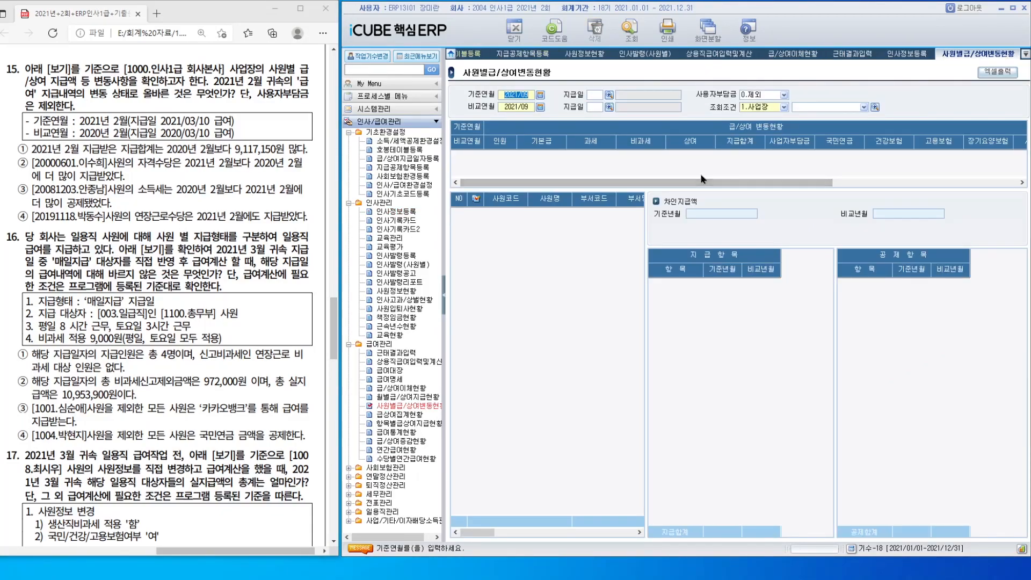
left_click(515, 97)
type("202102")
key("Return")
double_click(659, 233)
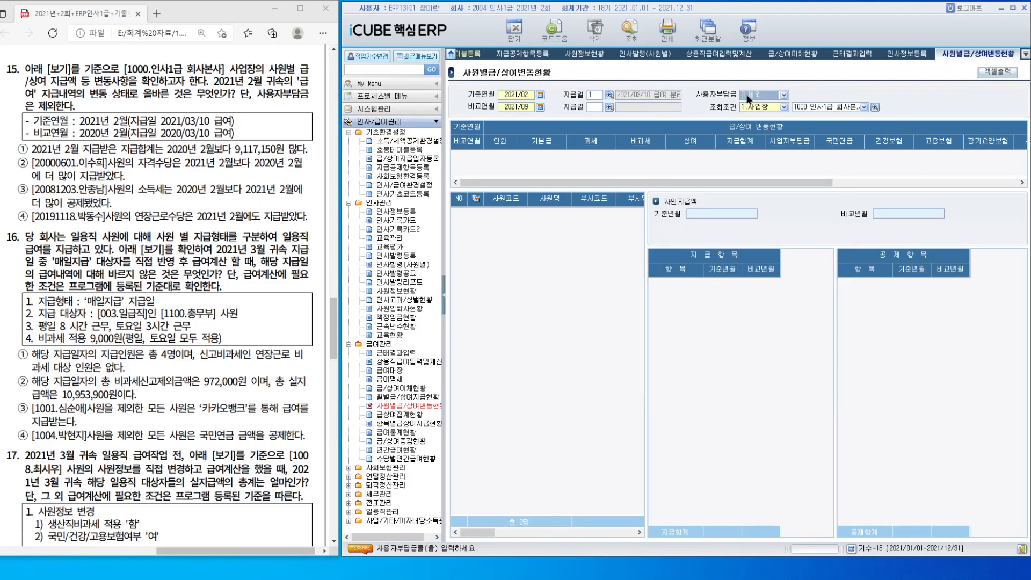
Step: Set 비교연월 to 2020/02 with pay date 1 (2020/03/10 급여) and query the pay changes
left_click(526, 106)
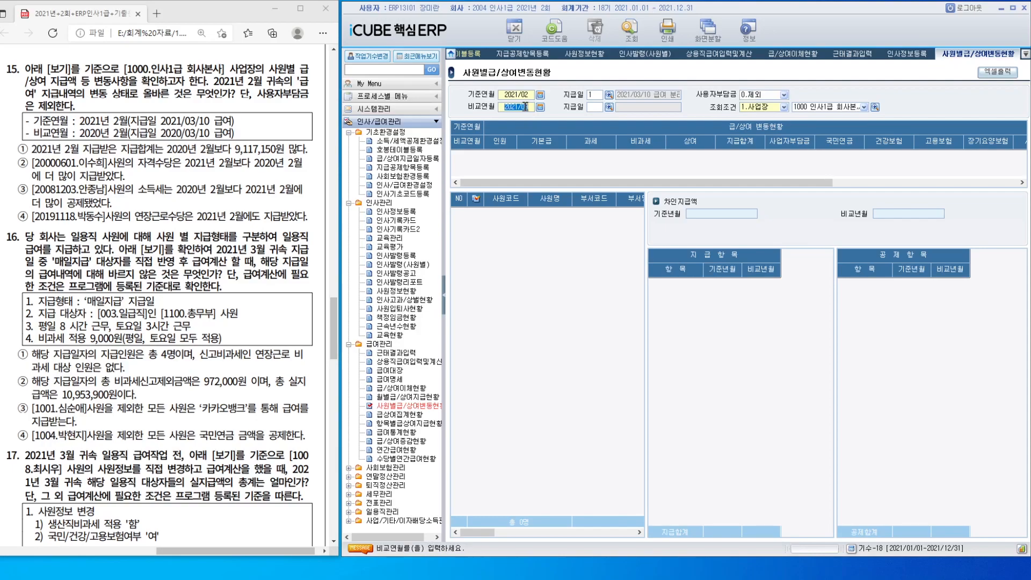
type("202002")
key("Return")
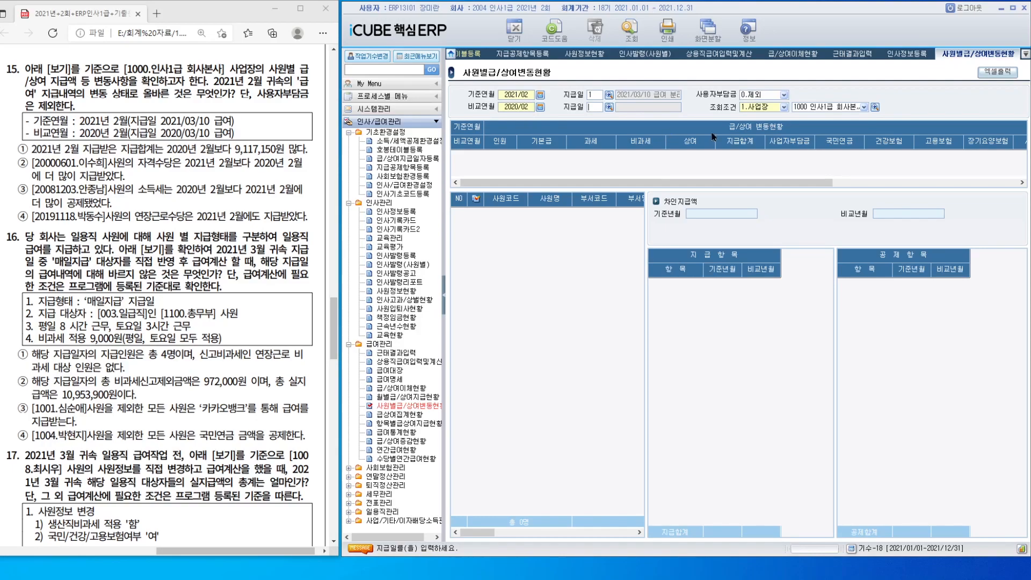
type("1")
key("Return")
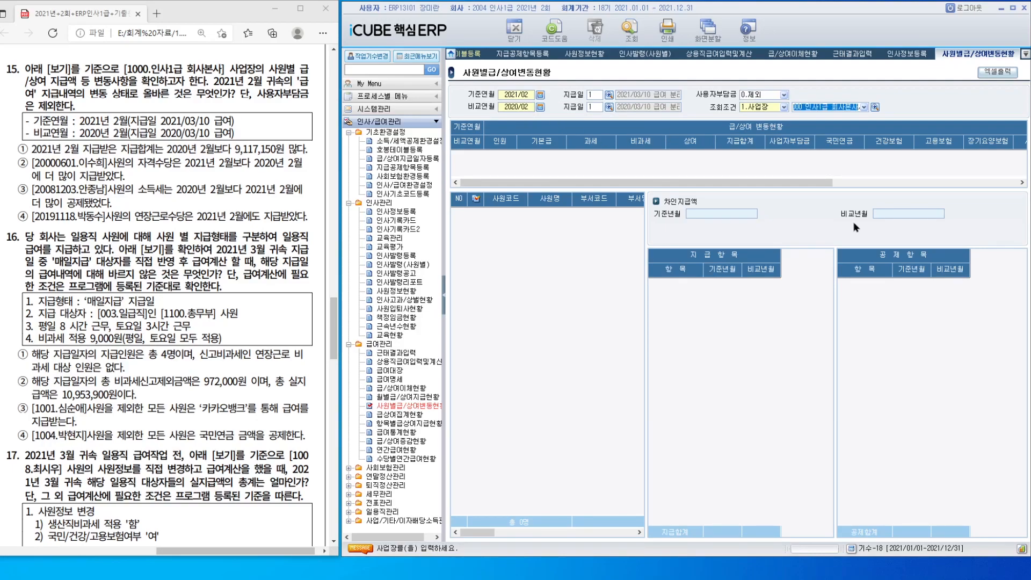
key("Return")
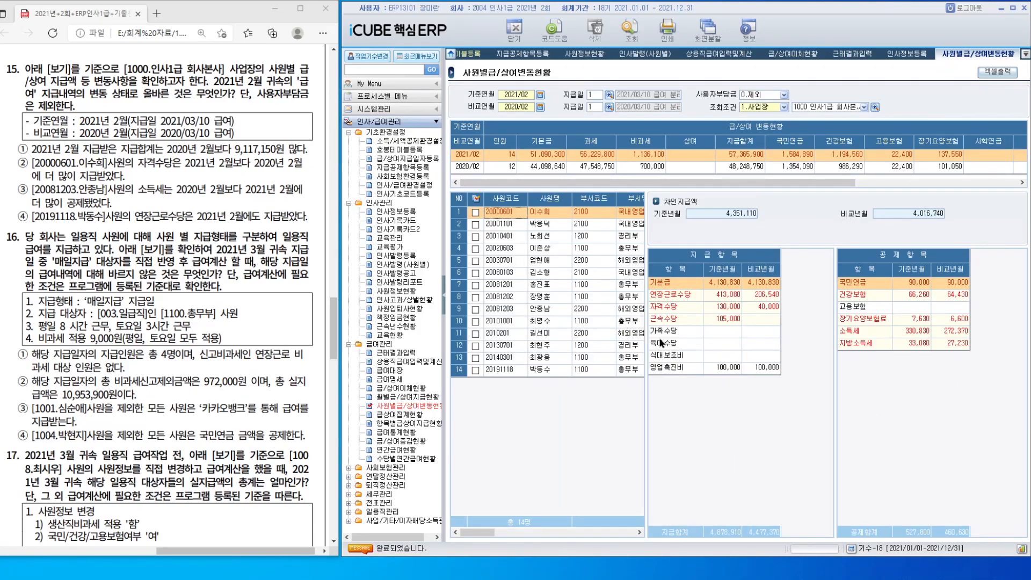
Step: Look through several employees' pay changes and compare the overall 지급합계 of 2021/02 and 2020/02
left_click(583, 224)
left_click(558, 250)
left_click(558, 272)
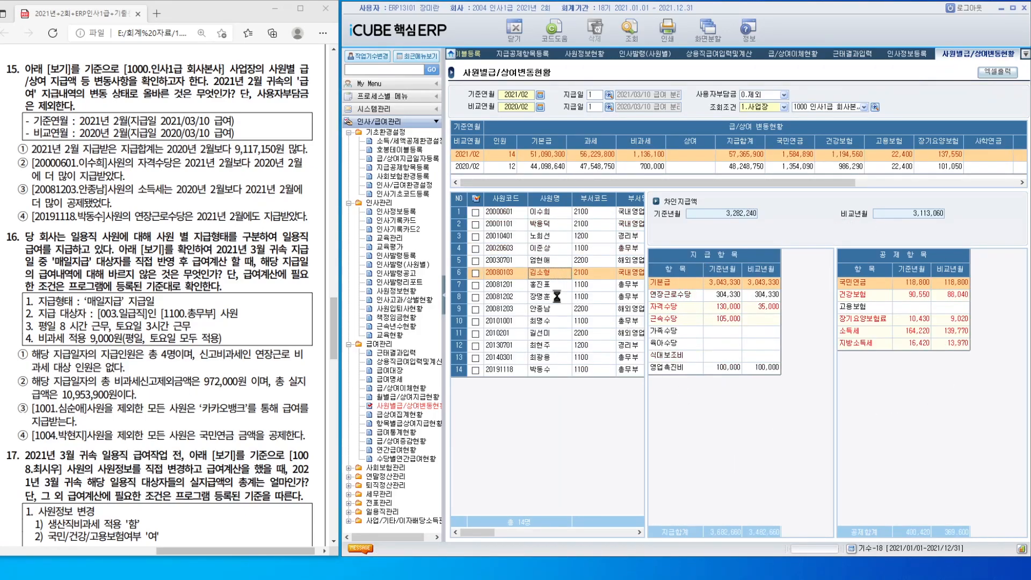
left_click(557, 296)
left_click(563, 334)
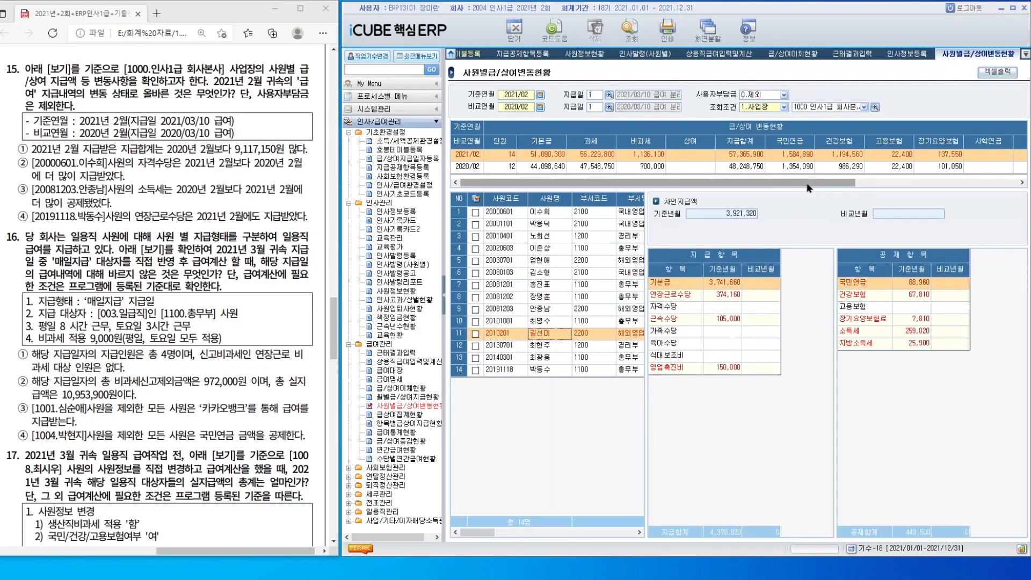
left_click(749, 168)
left_click(748, 157)
left_click(749, 169)
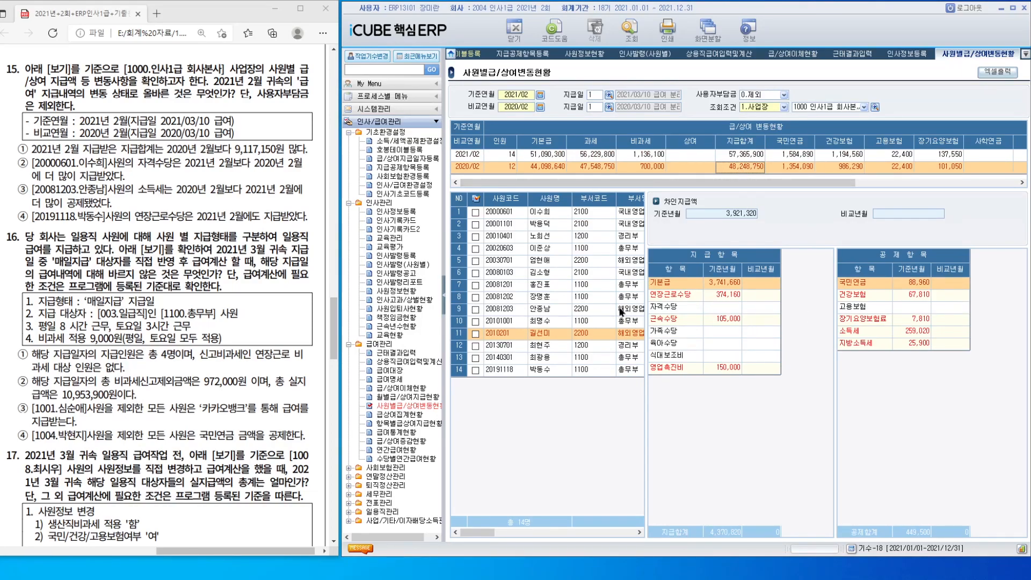
Step: Compare 자격수당, 소득세 and 연장근로수당 between the two months for the employees named in question 15's options 2, 3 and 4
left_click(557, 212)
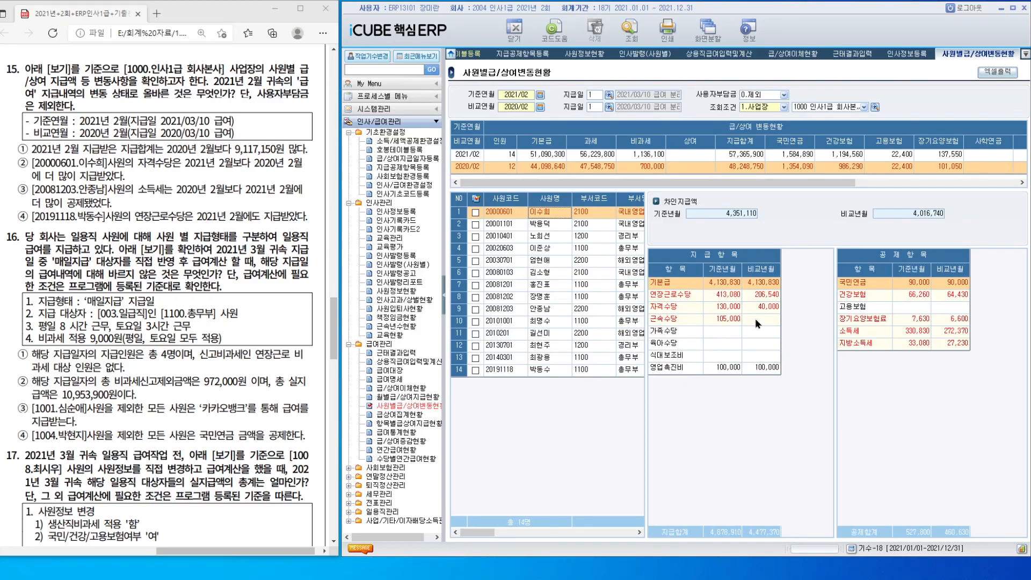
left_click(723, 309)
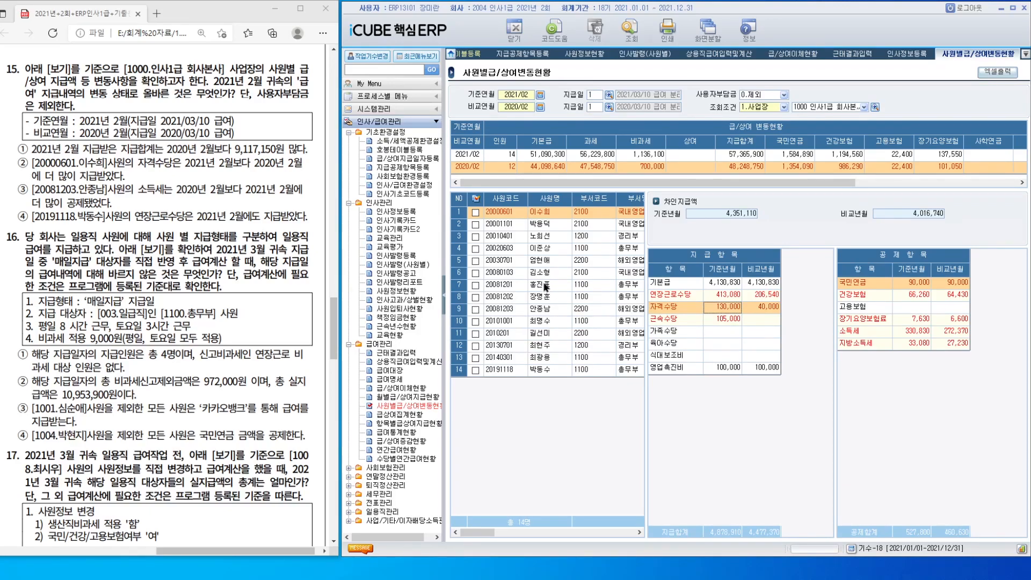
left_click(548, 309)
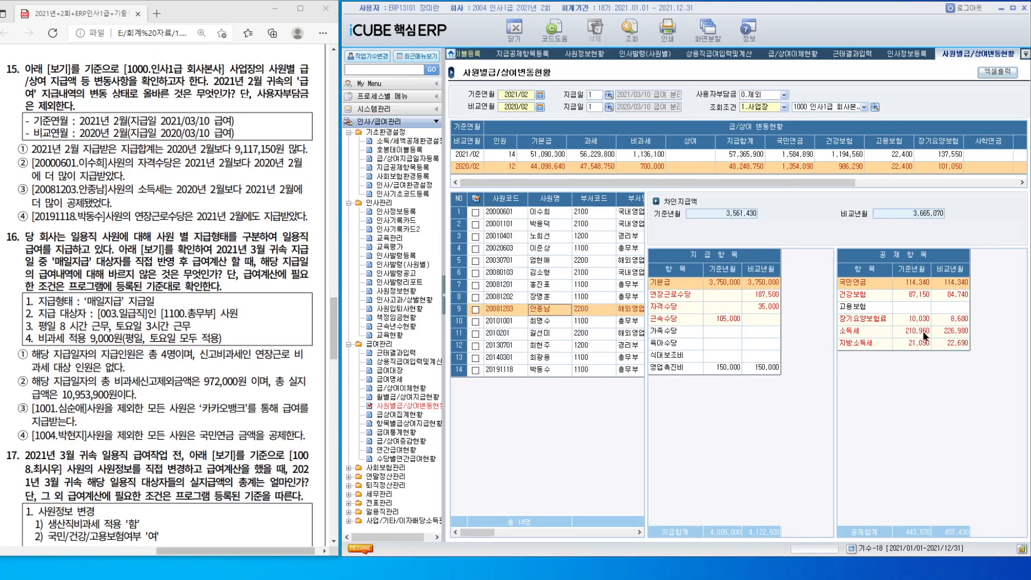
left_click(952, 333)
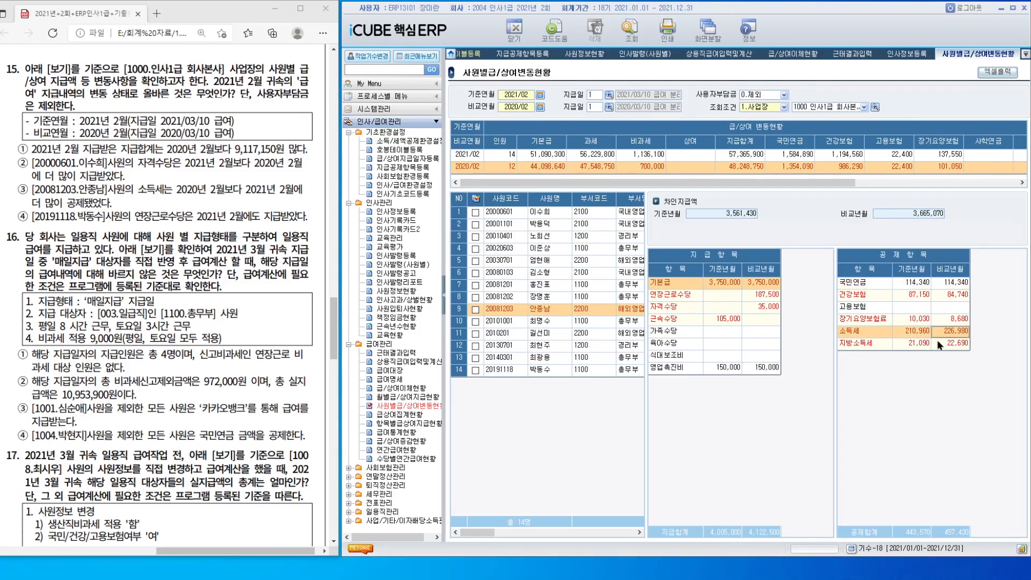
left_click(551, 371)
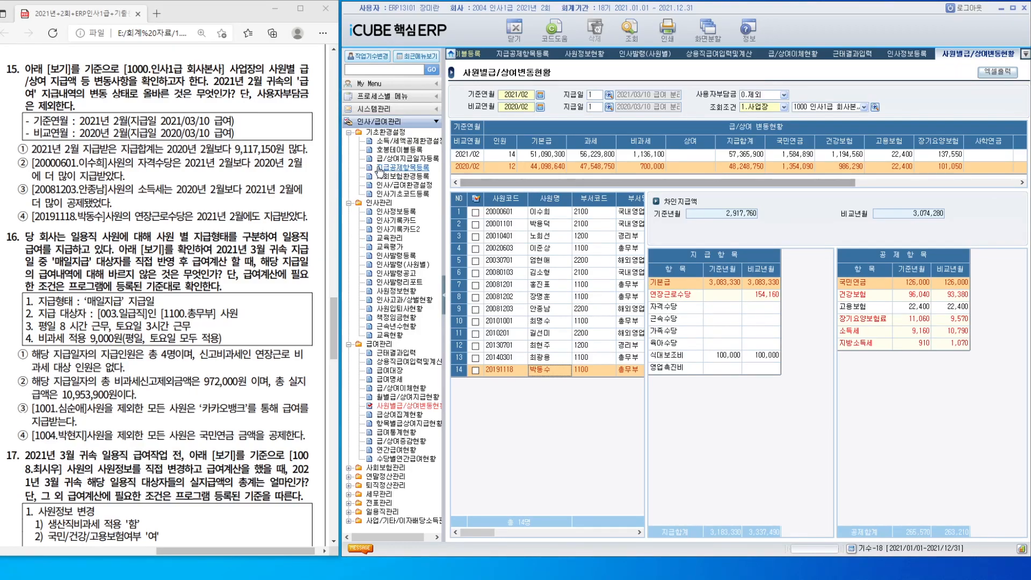
Step: Collapse the unneeded 인사/급여관리 groups, expand 일용직관리 and open 일용직급여지급일자등록
left_click(348, 133)
left_click(349, 141)
left_click(348, 150)
double_click(383, 203)
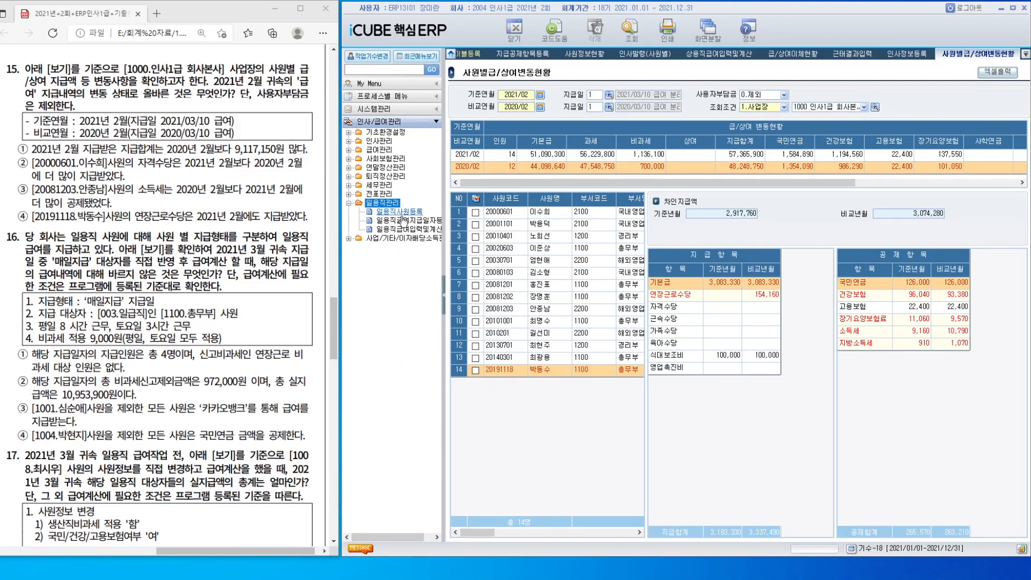
double_click(404, 213)
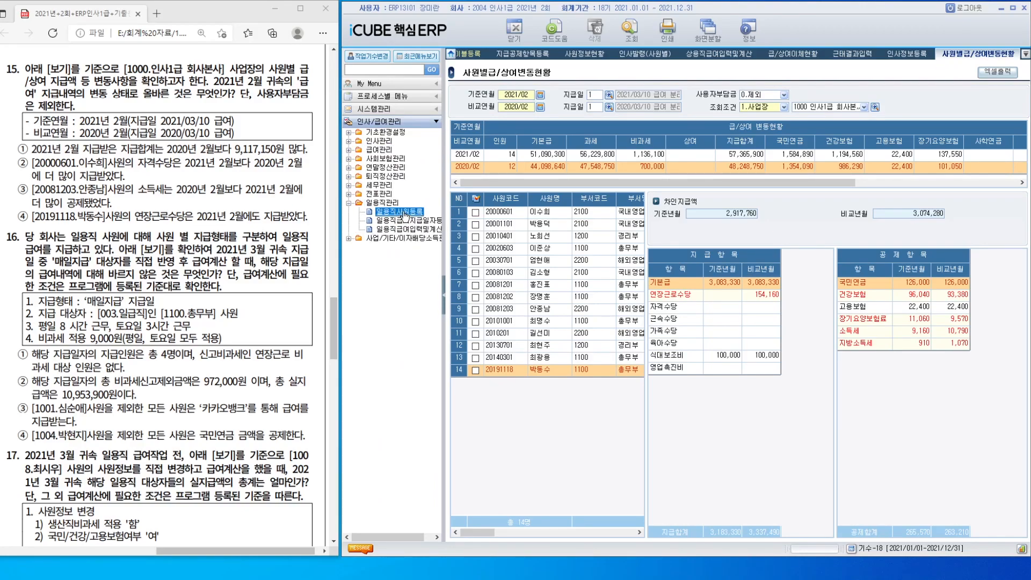
left_click(432, 222)
left_click(433, 230)
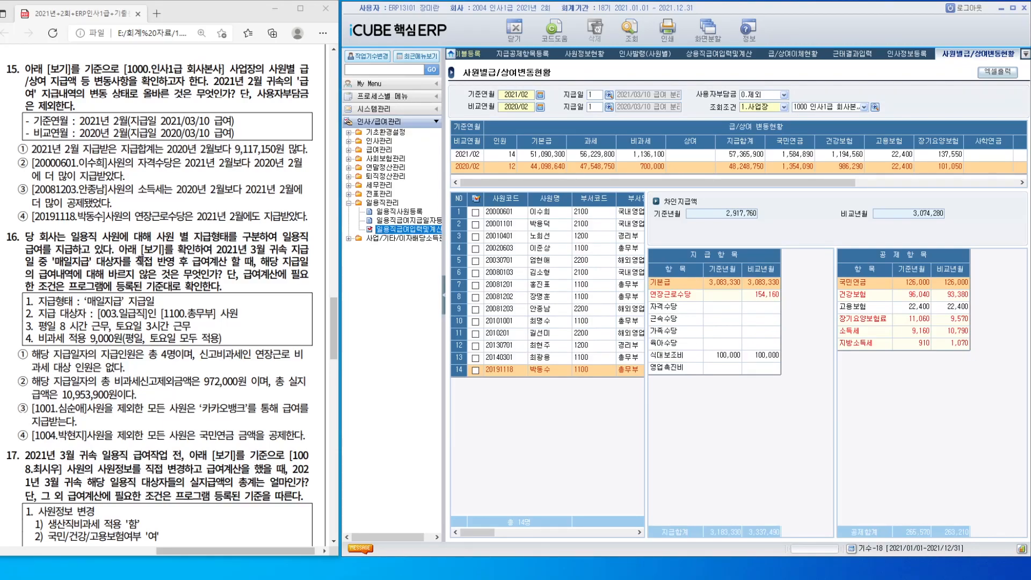
left_click(408, 220)
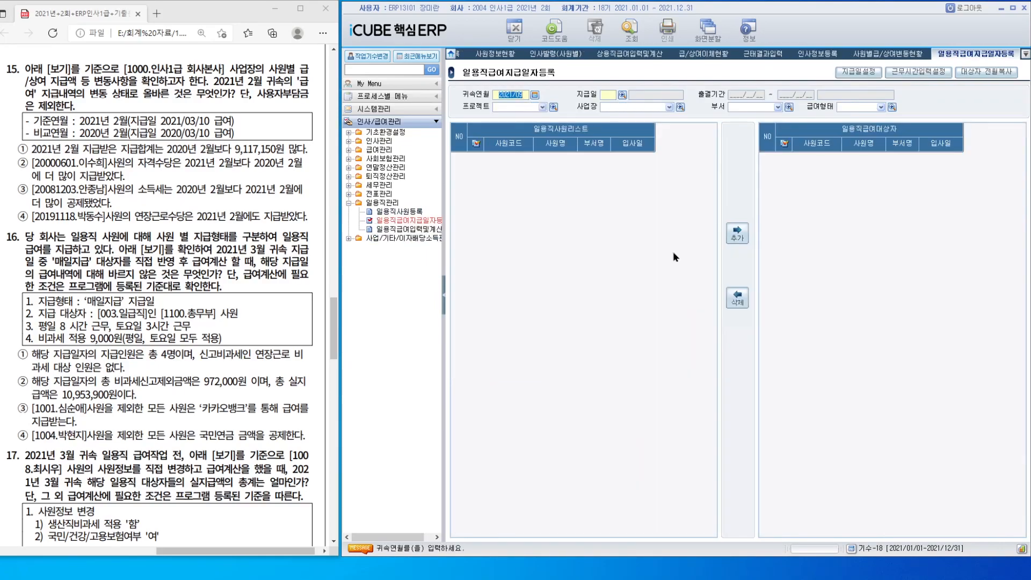
Step: Query daily workers for 귀속연월 2021/03, 매일지급 pay date 1, 부서 1100 총무부 and 급여형태 003 일급
type("202103")
key("Return")
left_click(622, 95)
key("Return")
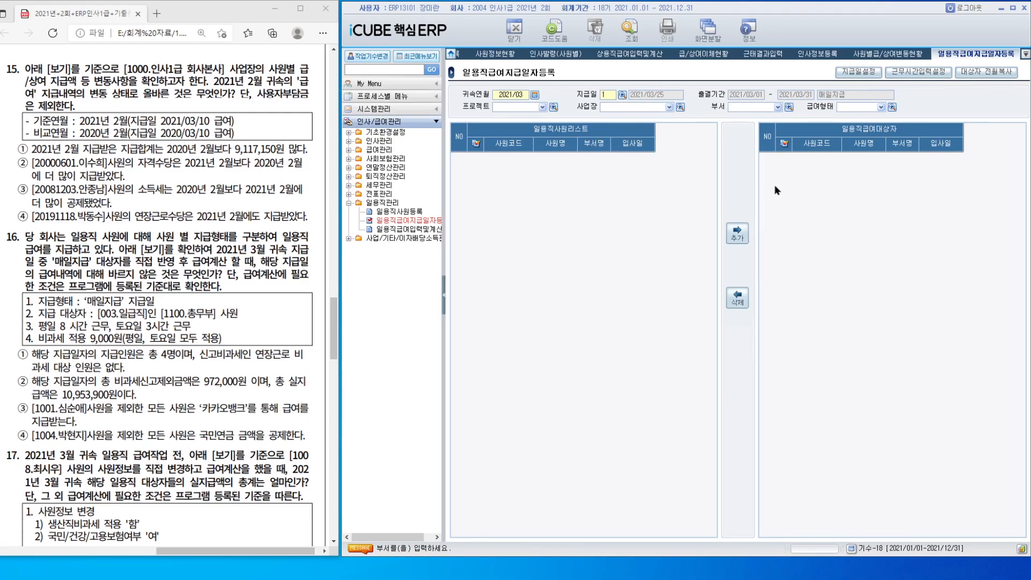
type("1100")
key("Return")
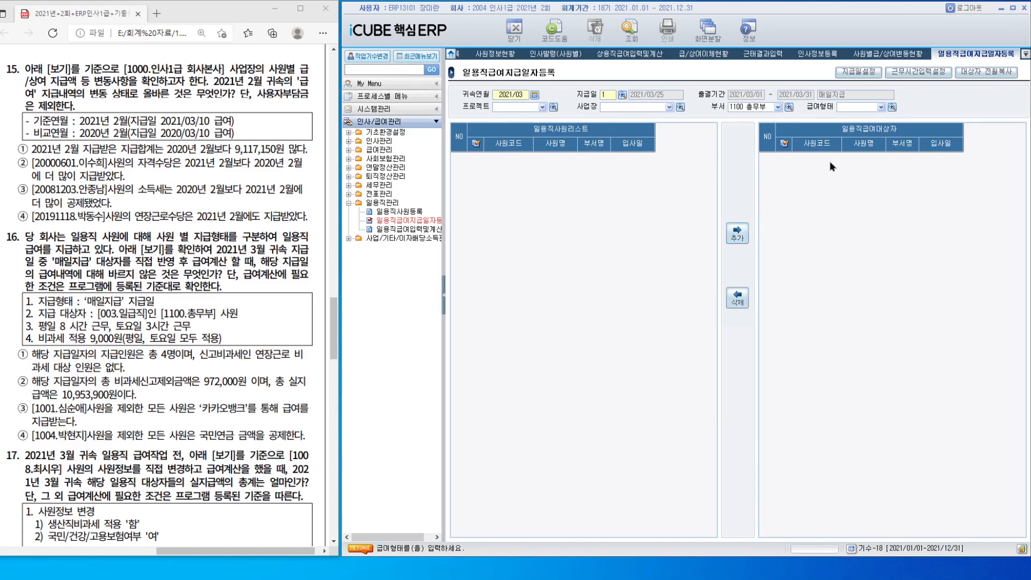
type("003")
key("Return")
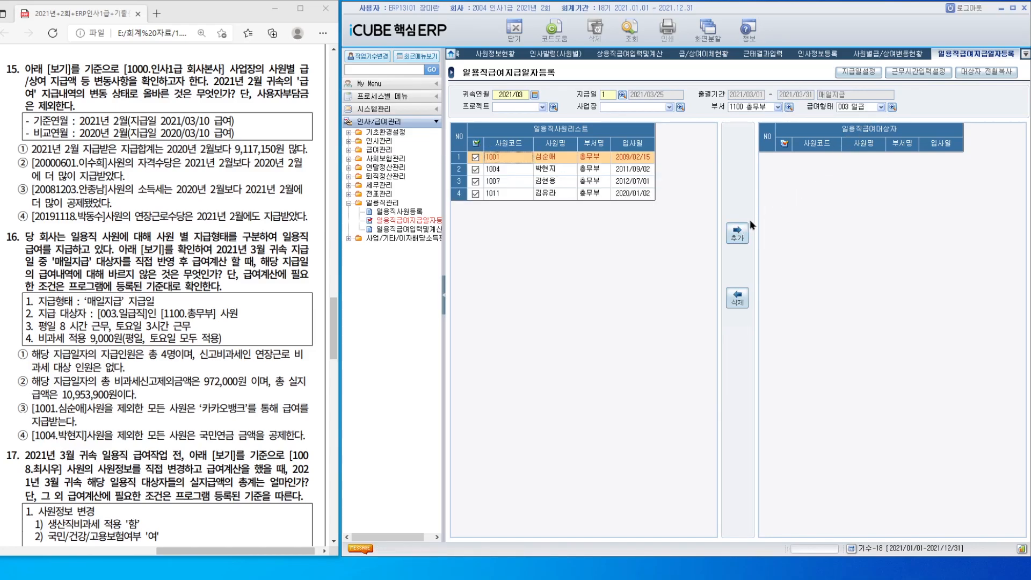
Step: Add all the listed daily workers to 일용직급여대상자 and close the pay date registration screen
left_click(738, 234)
right_click(967, 55)
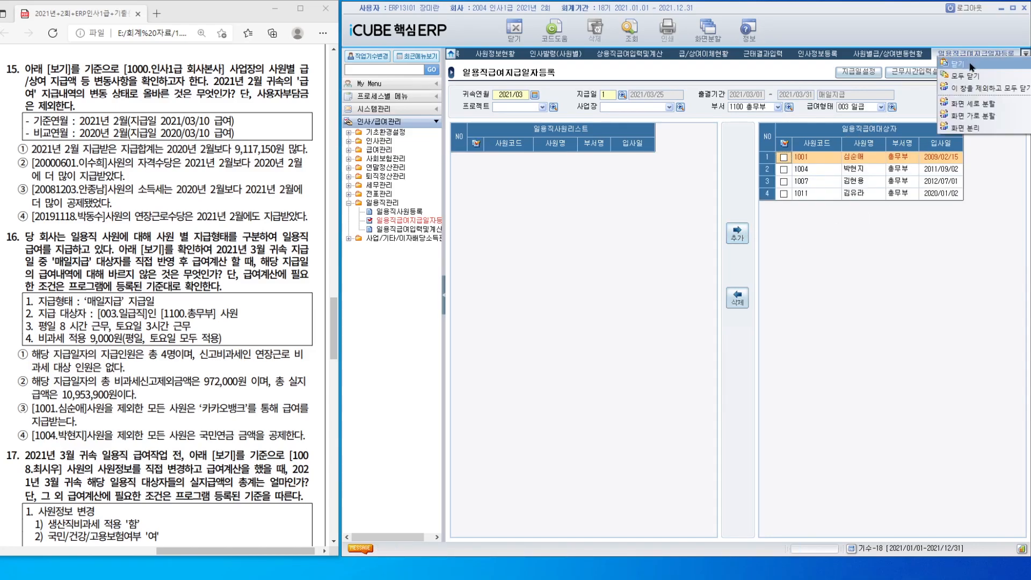
left_click(973, 66)
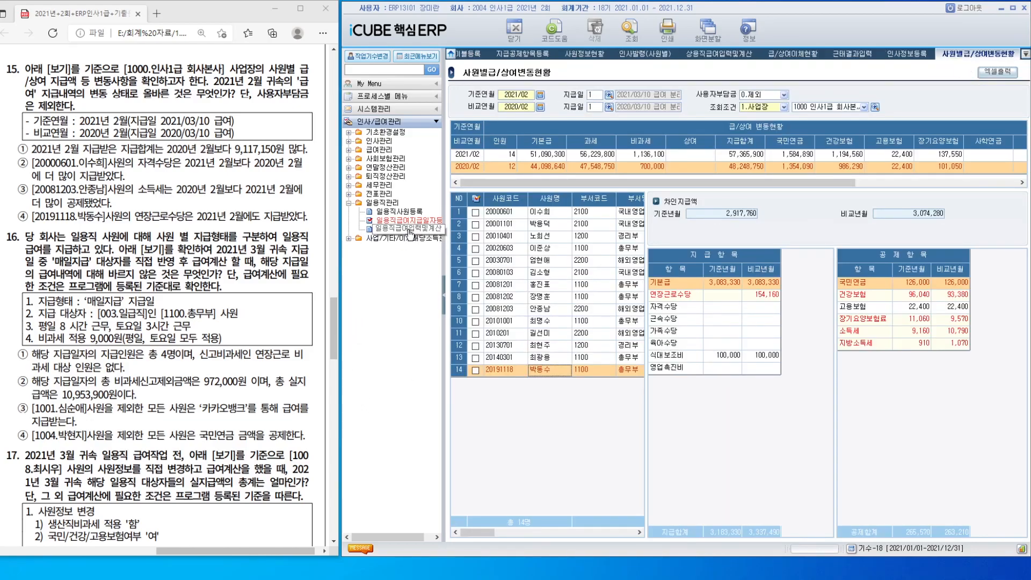
Step: Open 일용직급여입력및계산 and query 귀속연월 2021/03 with the 매일지급 pay date 1
left_click(408, 229)
type("202103")
key("Return")
left_click(664, 95)
key("Return")
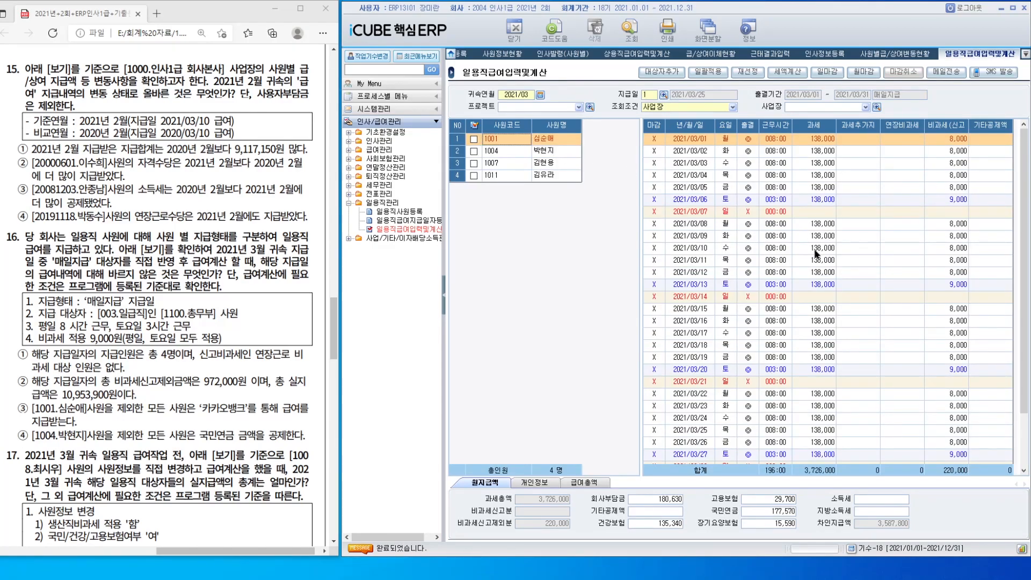
Step: Select all the employees and bulk-apply 008:00 work hours to 평일 with 비과세(신고제외분) 9,000
left_click(475, 127)
left_click(708, 72)
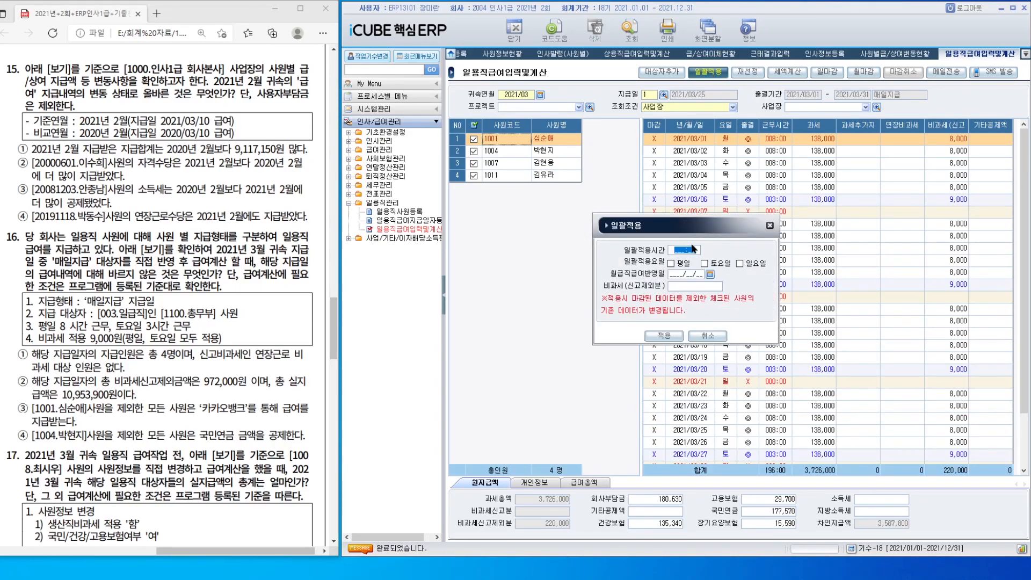
type("00800")
left_click(673, 263)
left_click(684, 286)
type("9000")
key("Return")
Step: Bulk-apply 003:00 work hours to 토요일 with 비과세(신고제외분) 9,000, and display the 급여총액 totals
left_click(708, 71)
type("003:00")
left_click(705, 263)
left_click(701, 287)
type("9000")
key("Return")
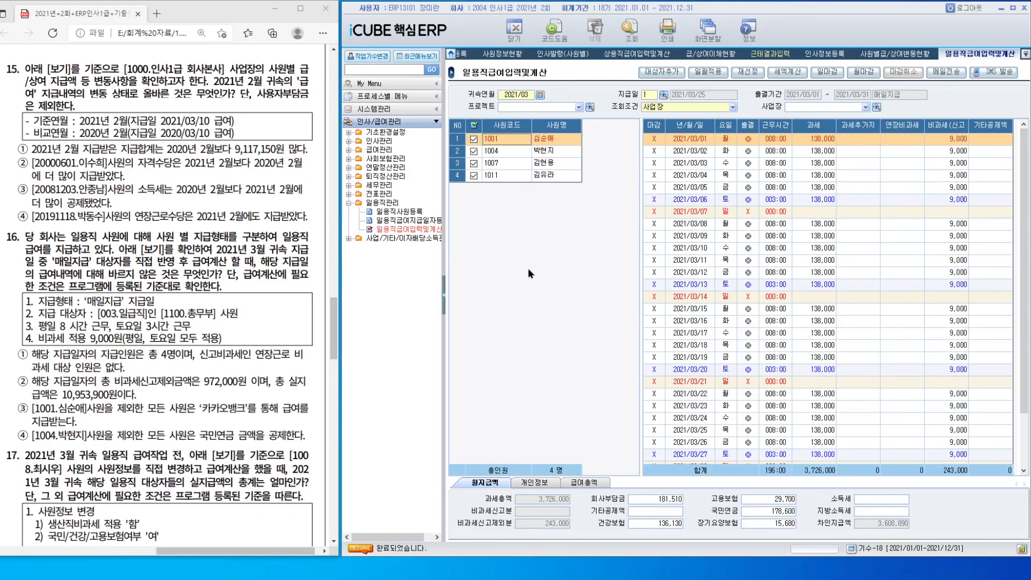
left_click(585, 482)
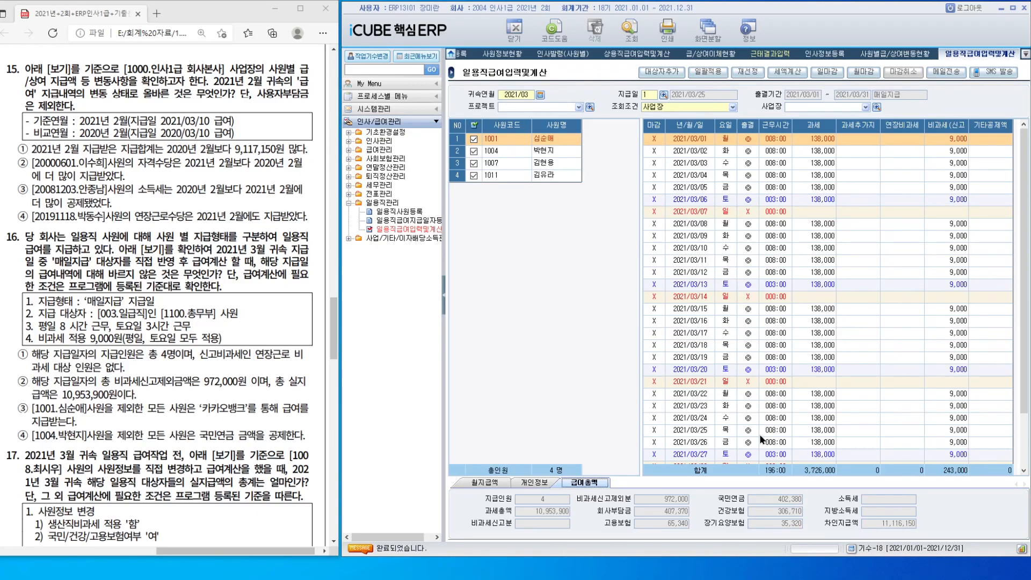
Step: Open 일용직사원등록 and set 생산직비과세적용 to 함 for the daily worker named in question 17
scroll(336, 365, "down", 5)
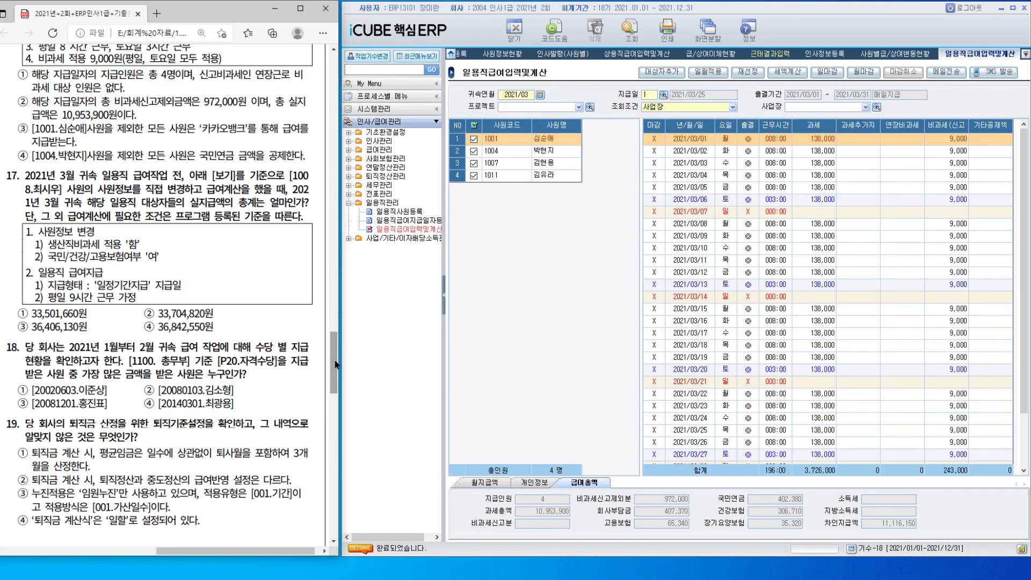
left_click(412, 214)
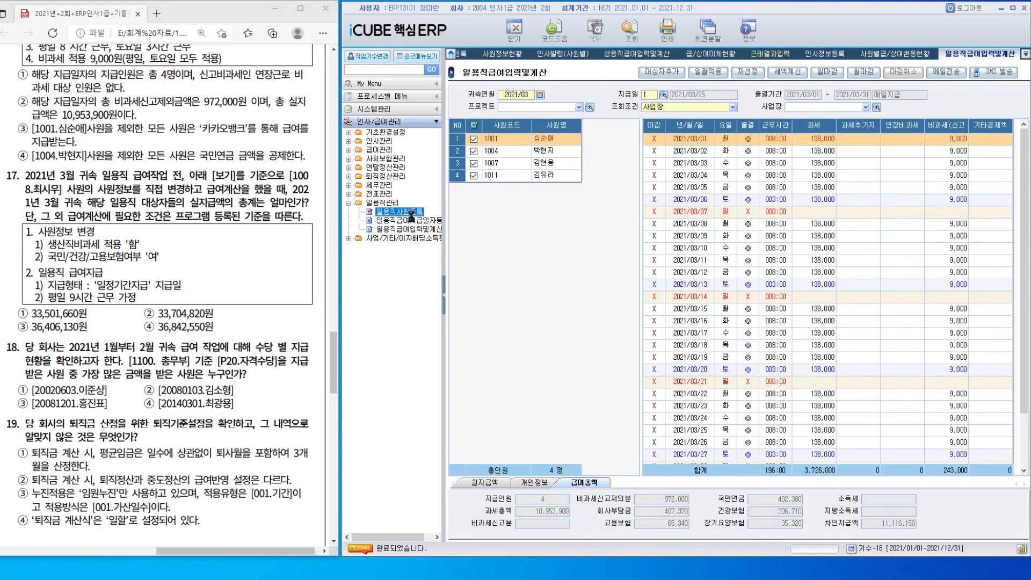
left_click(539, 224)
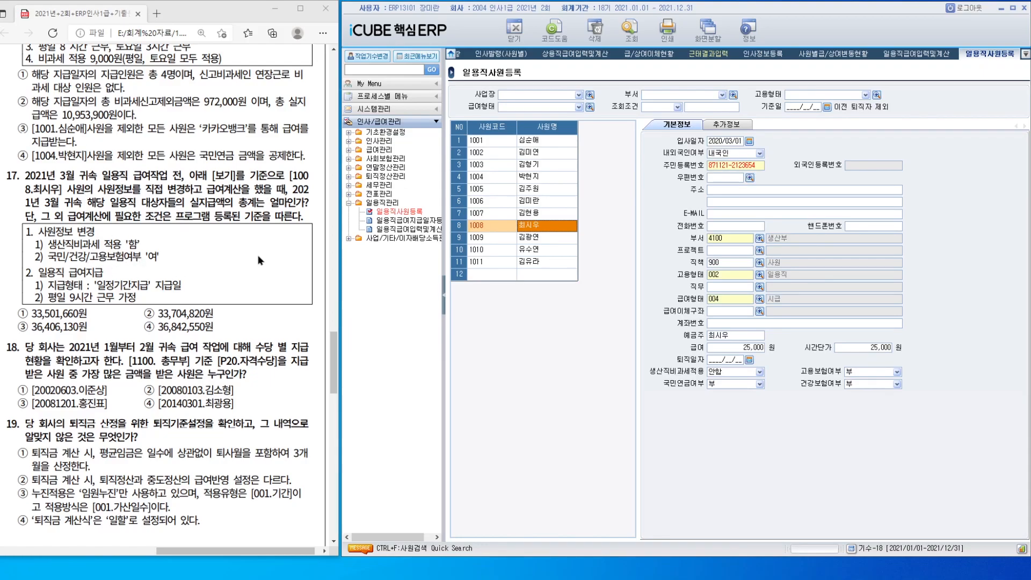
left_click(739, 371)
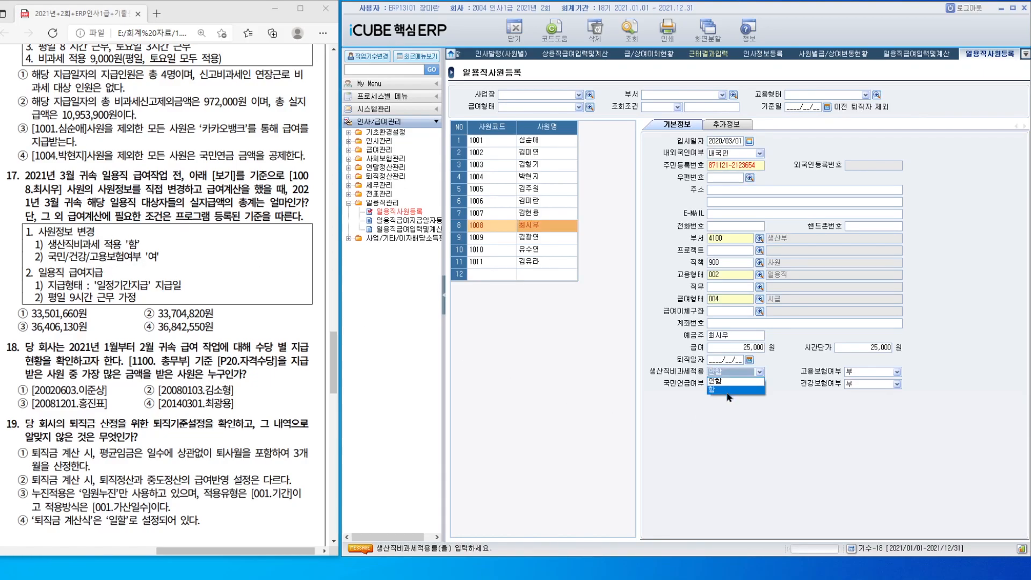
left_click(728, 397)
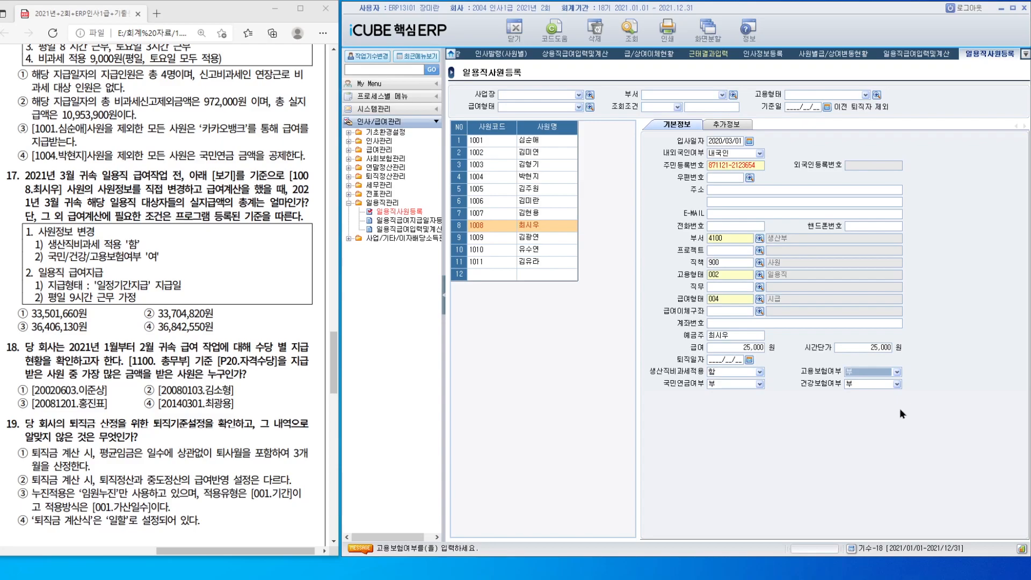
Step: Set the same worker's 고용보험여부, 국민연금여부 and 건강보험여부 to 여, and close 일용직사원등록
left_click(871, 372)
left_click(872, 394)
left_click(759, 384)
left_click(750, 403)
left_click(866, 384)
left_click(866, 401)
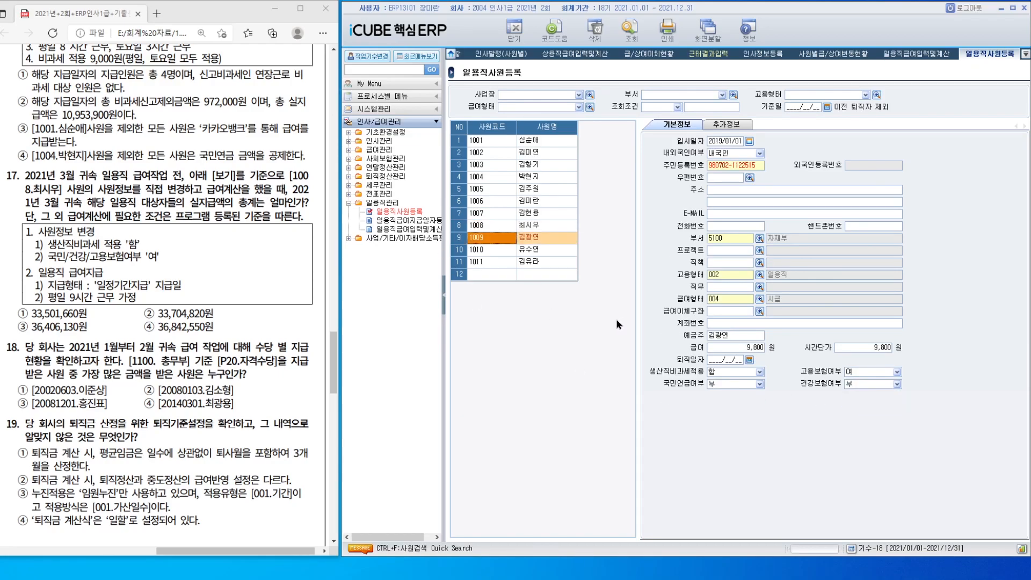
left_click(535, 228)
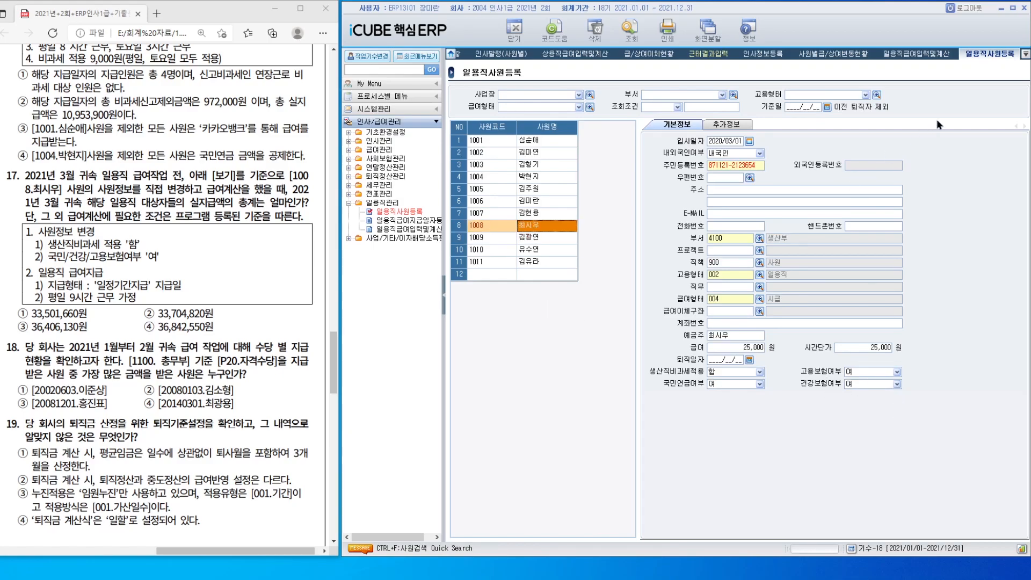
right_click(986, 60)
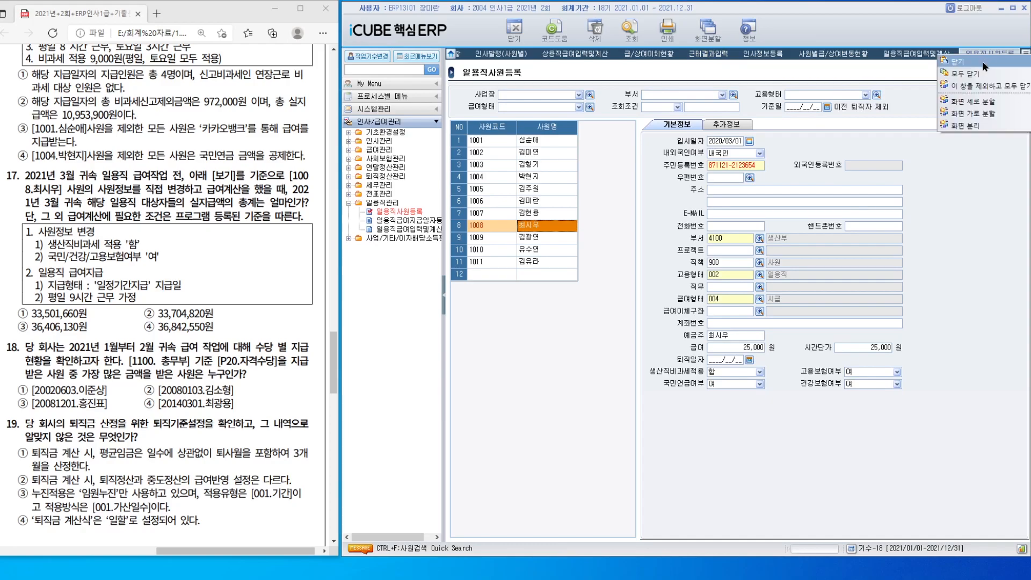
left_click(987, 64)
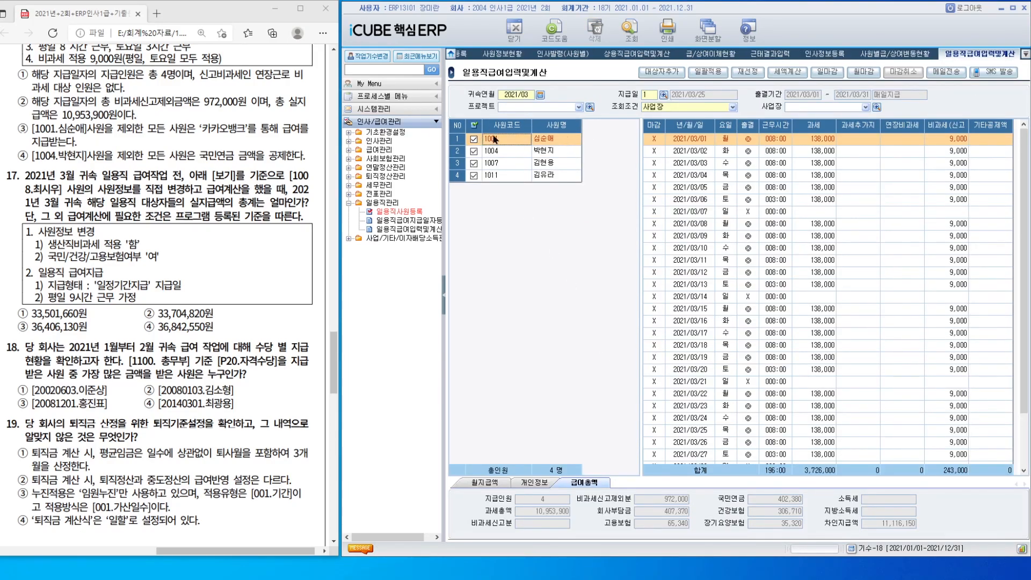
Step: Load the 일정기간지급 pay date 2 in 일용직급여입력및계산 and bulk-apply 009:00 work hours to 평일 for all employees
left_click(664, 95)
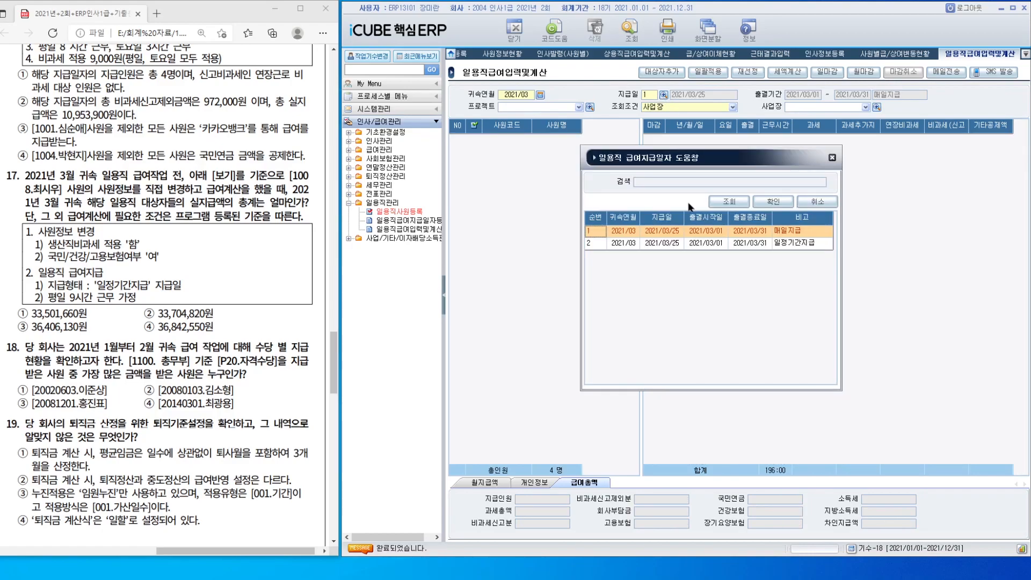
double_click(694, 245)
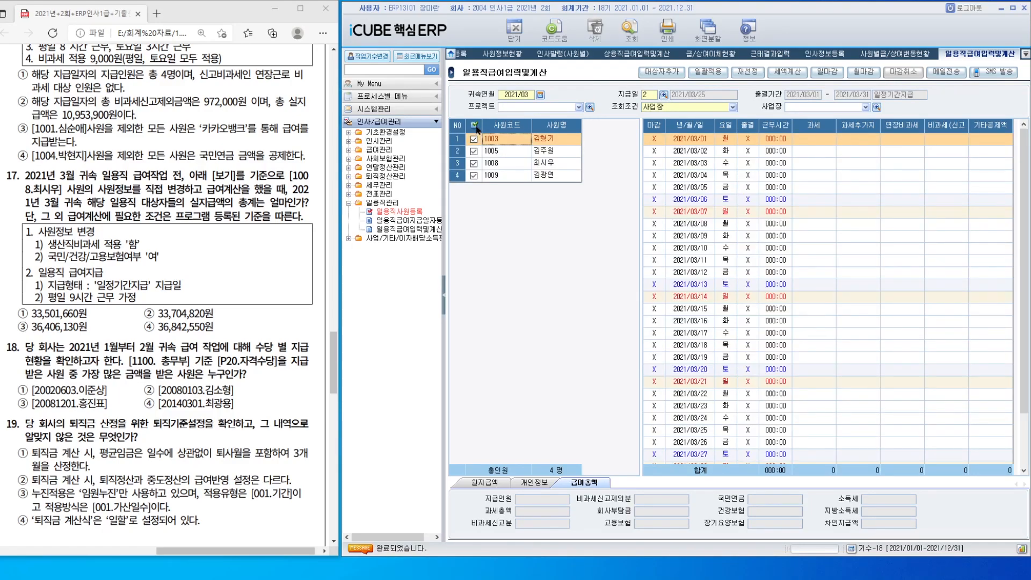
left_click(711, 73)
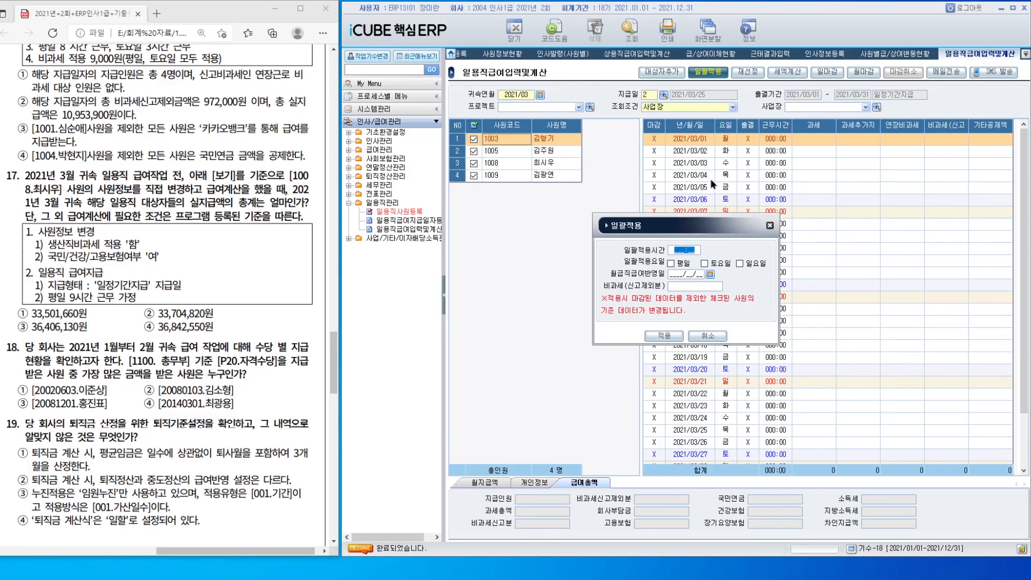
type("00900")
left_click(671, 263)
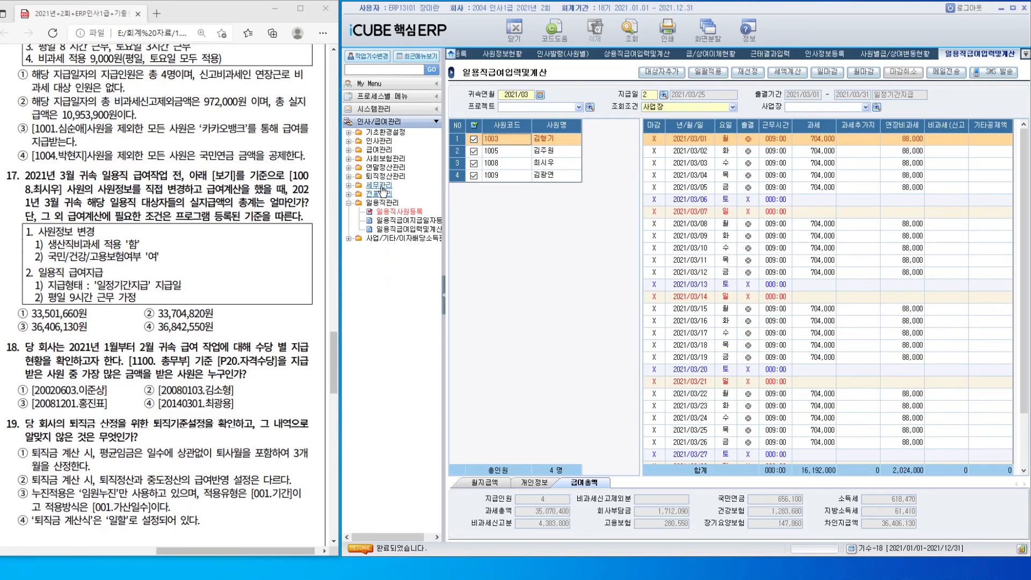
Step: Open 수당별연간급여현황 and query allowance P20 자격수당 for 2021/01 to 2021/02 in department 1100 총무부
double_click(378, 150)
double_click(406, 265)
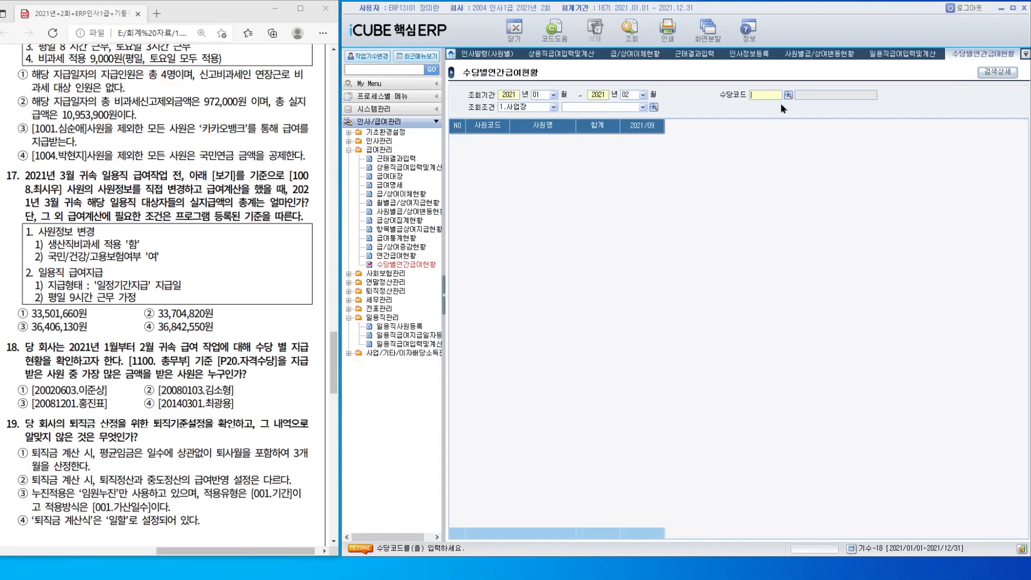
left_click(788, 95)
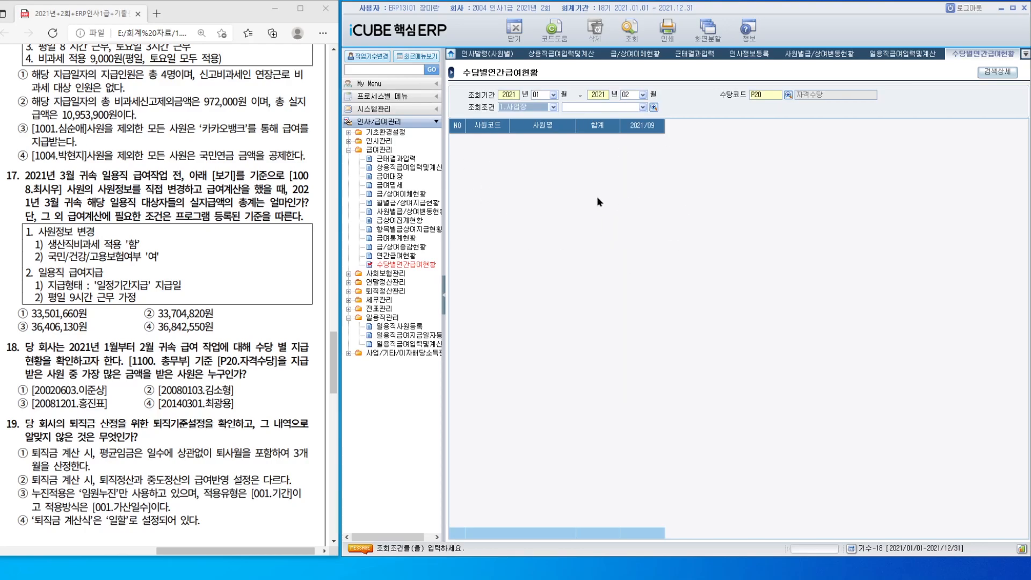
left_click(535, 107)
left_click(534, 124)
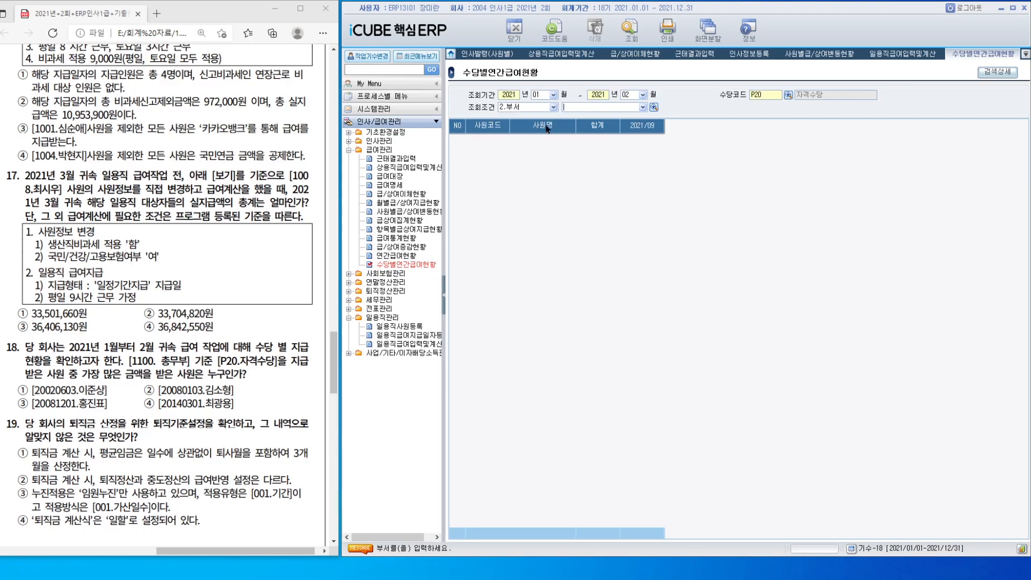
left_click(654, 108)
left_click(616, 252)
left_click(714, 222)
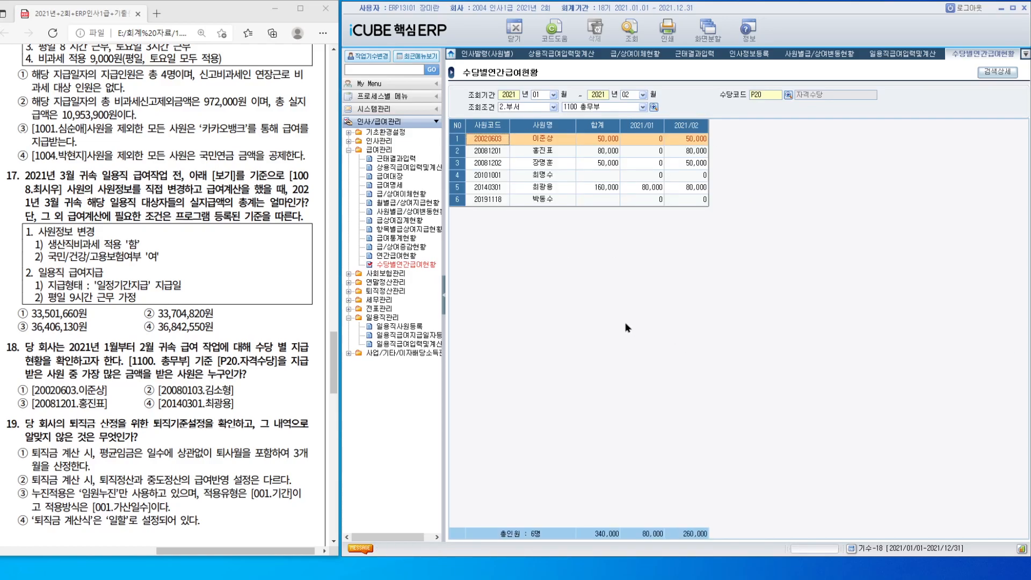
left_click(594, 188)
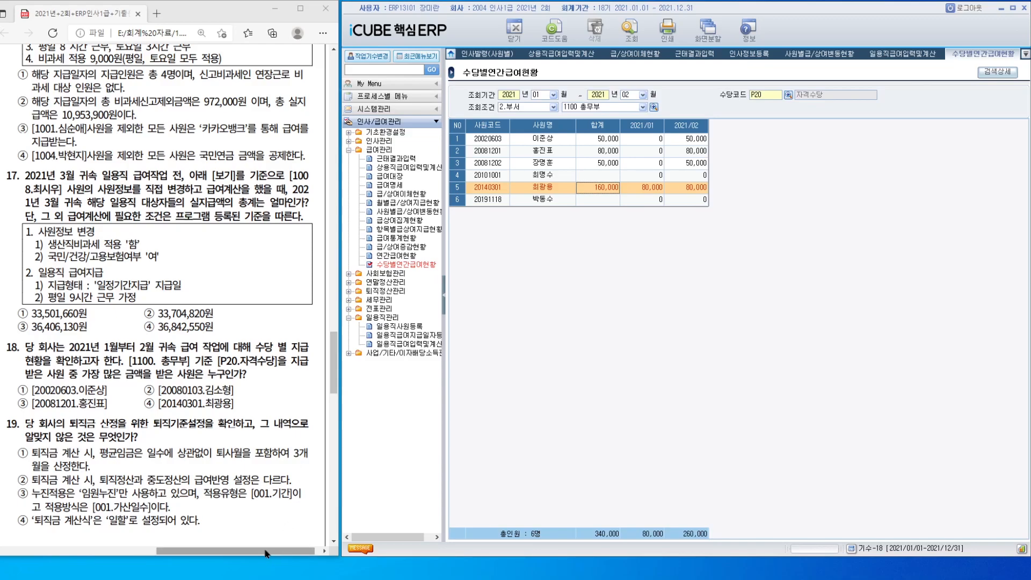
Step: Go to question 20, open 퇴직기준설정 and cancel its 마감 so the settings can be edited
scroll(241, 376, "down", 8)
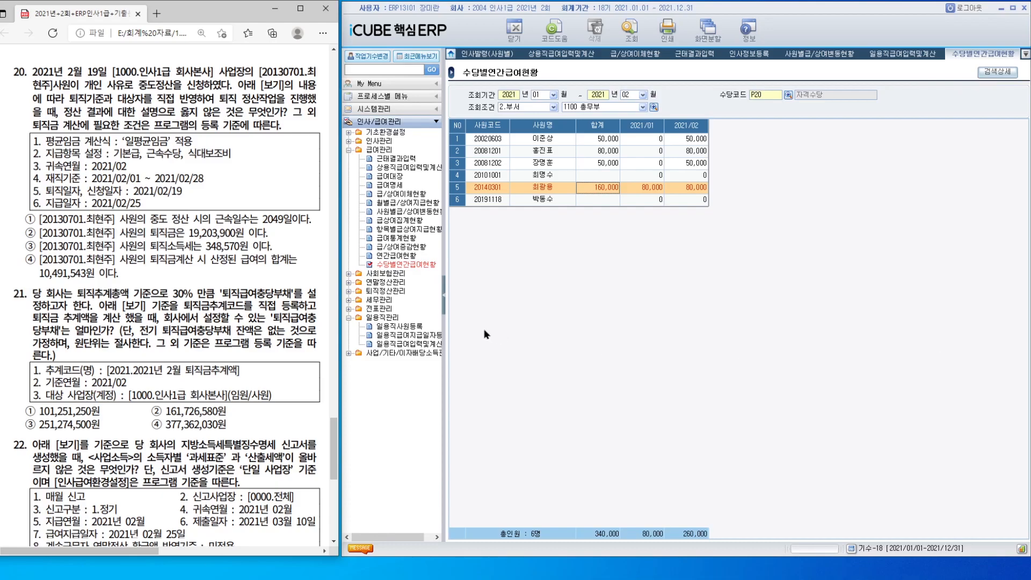
left_click(386, 291)
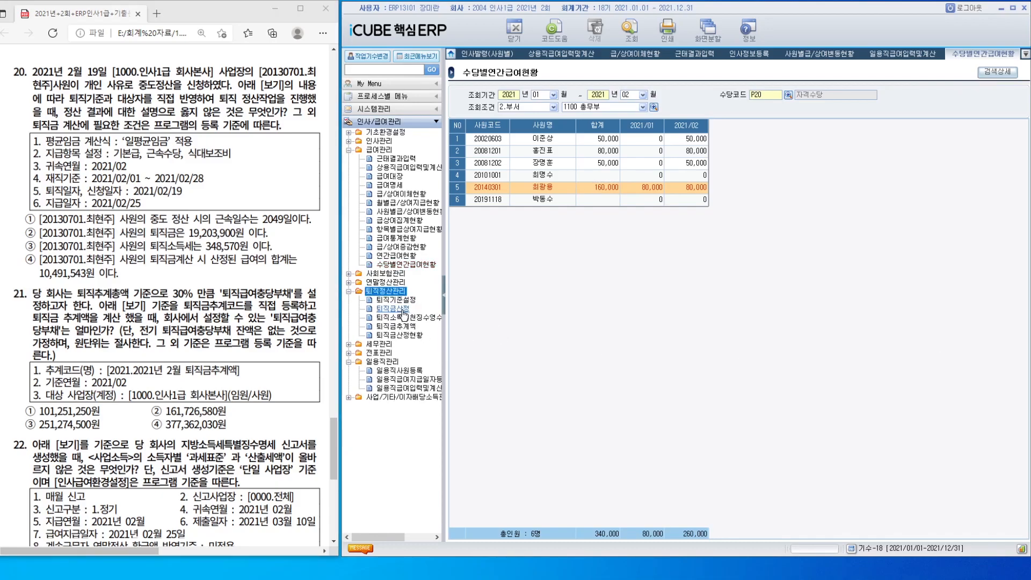
left_click(401, 300)
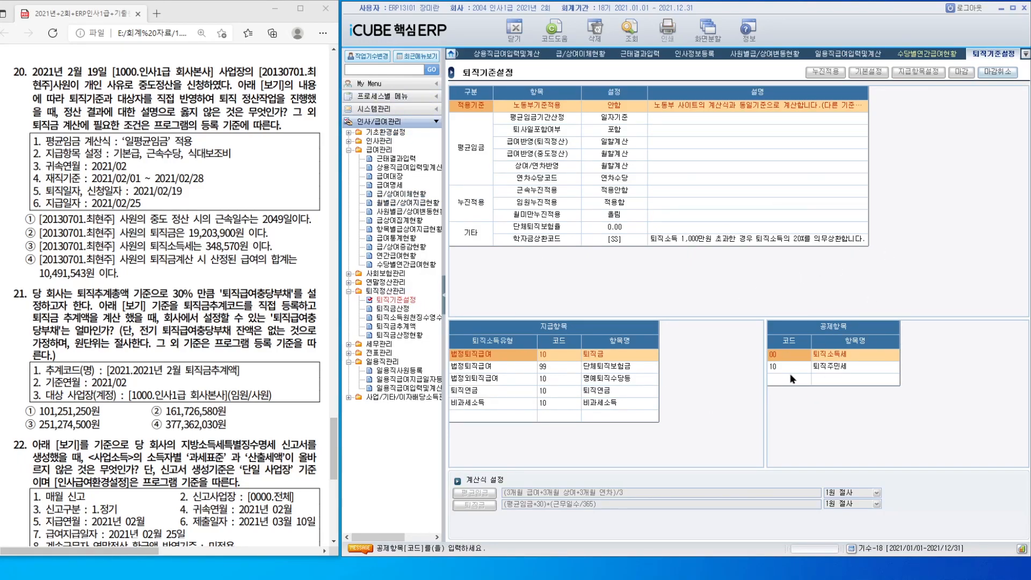
left_click(1007, 79)
left_click(734, 310)
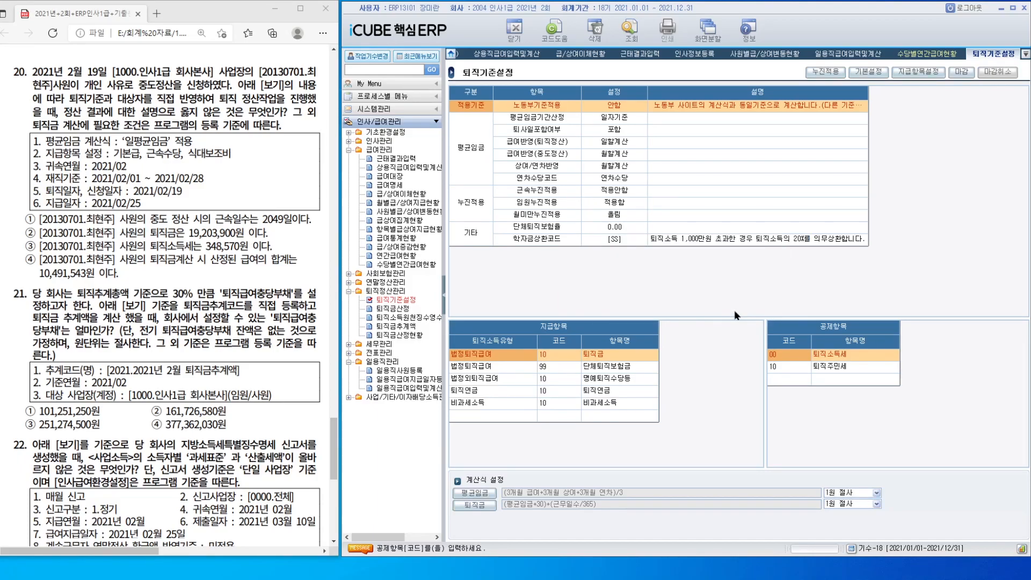
Step: Set the 평균임금 계산식 in 기본설정 to 일평균 임금
left_click(872, 76)
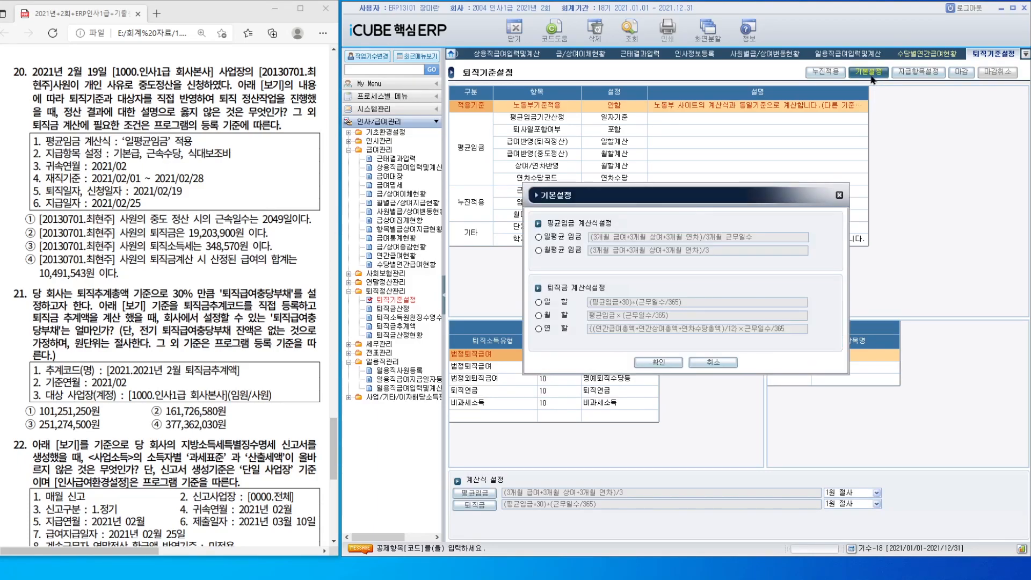
left_click(539, 237)
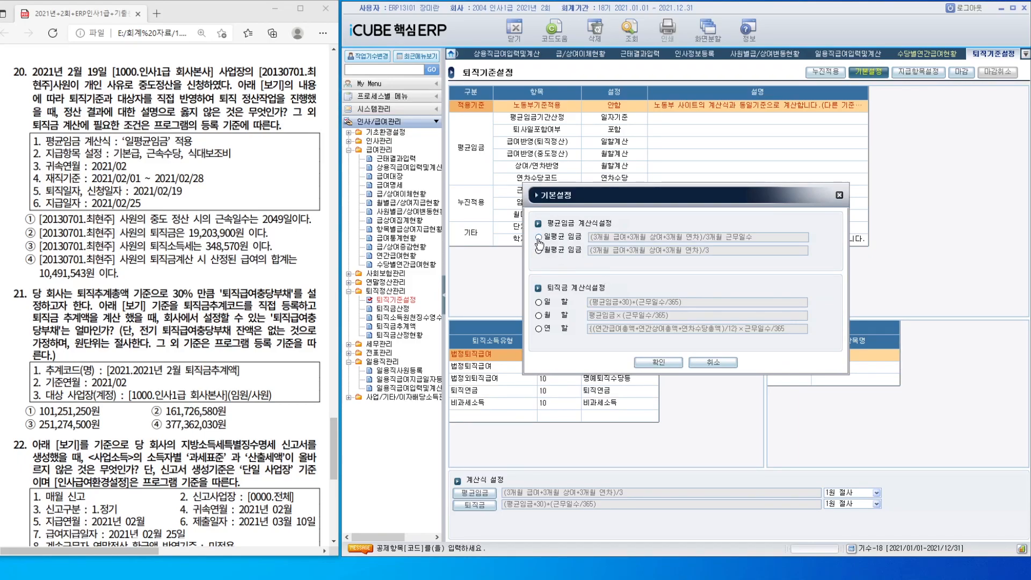
left_click(668, 364)
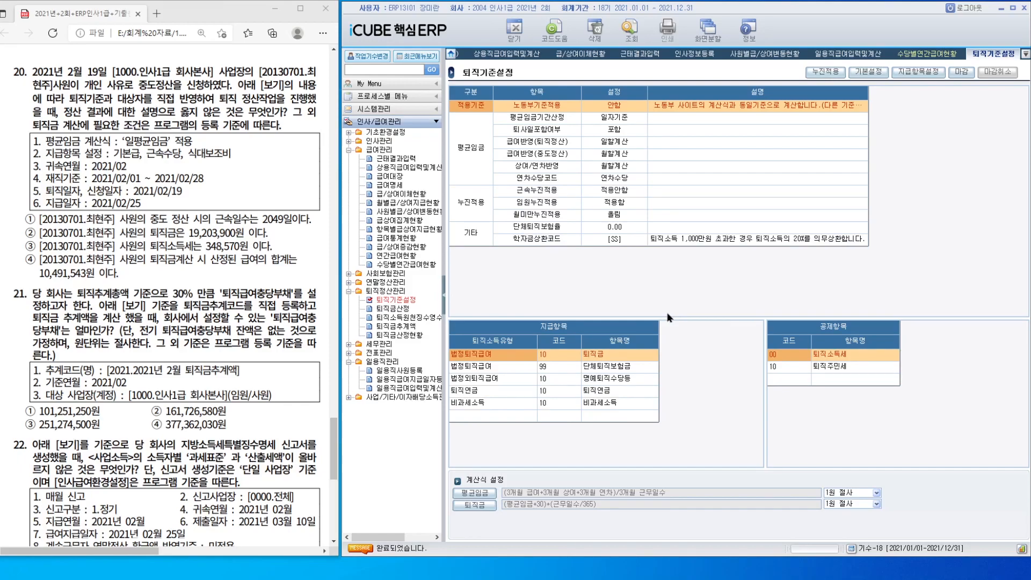
Step: Check 지급항목설정 for 기본급, 근속수당 and 식대보조비, and close 퇴직기준설정
left_click(926, 79)
right_click(979, 54)
left_click(978, 63)
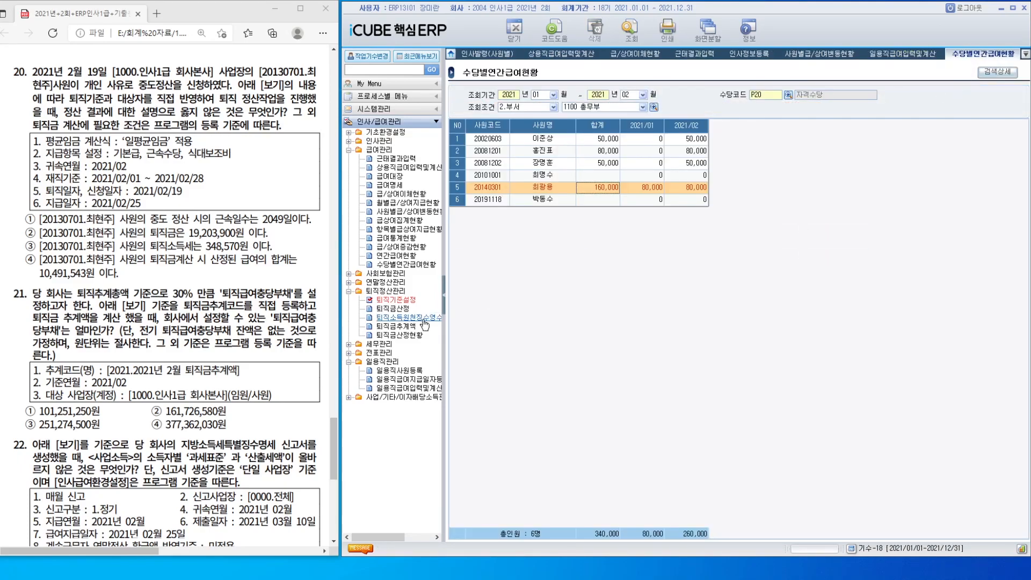
Step: Open 퇴직금산정 and query 지급일자 2021/02/01 to 2021/02/28 for workplace 1000 with 정산구분 1.중도정산
left_click(394, 309)
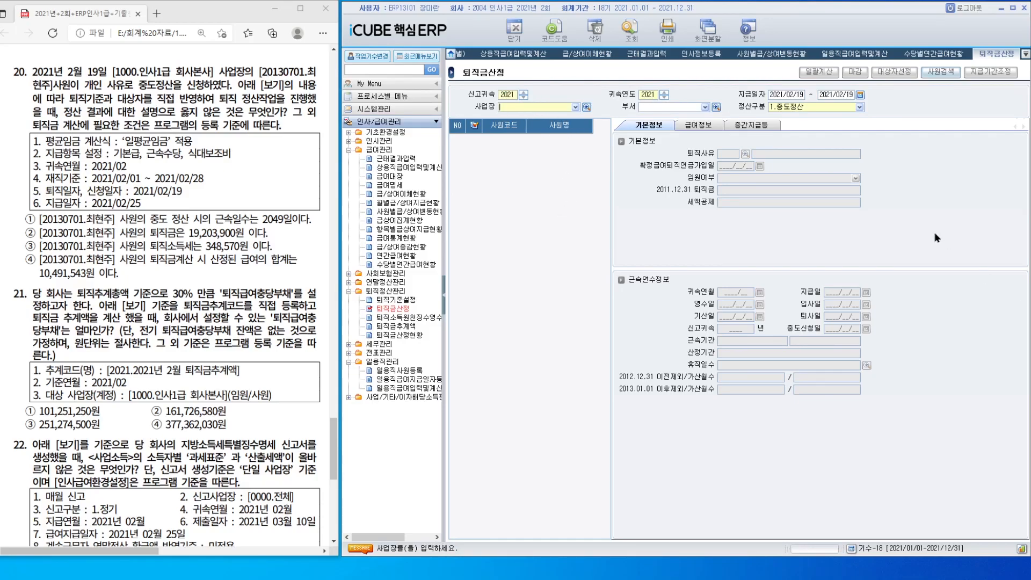
left_click(794, 92)
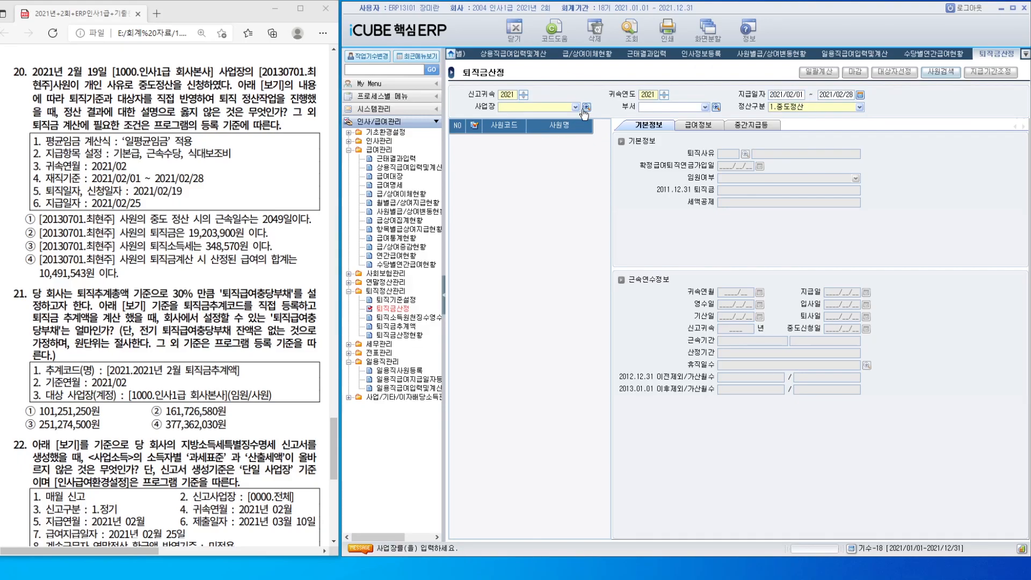
left_click(576, 107)
key("Return")
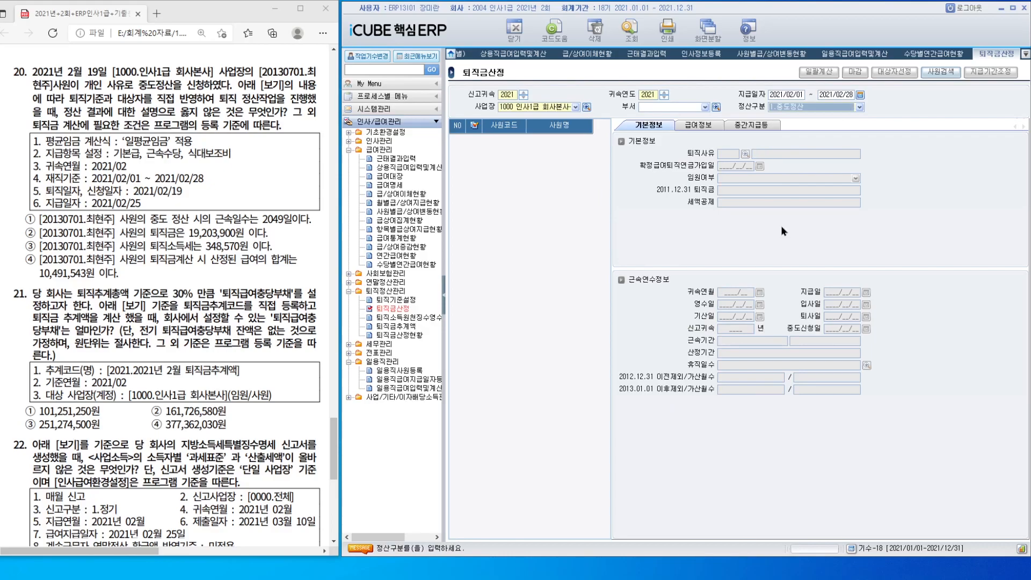
key("Return")
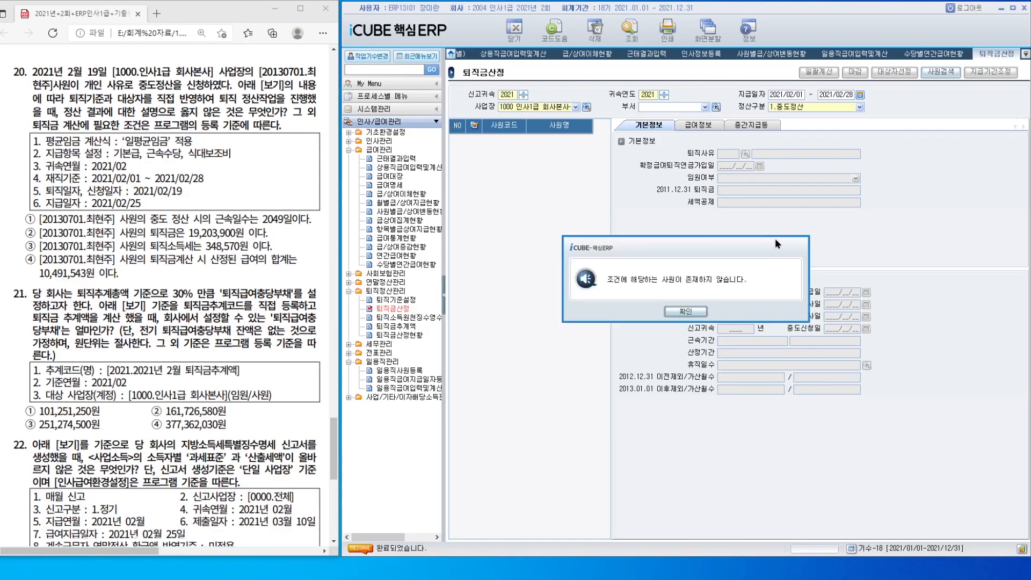
left_click(699, 313)
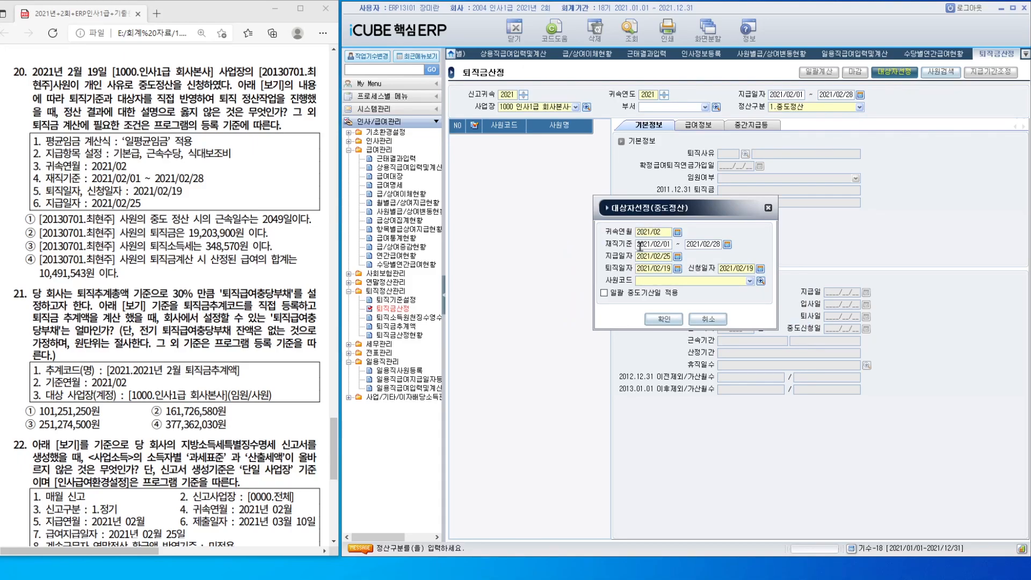
Step: Add question 20's employee through 대상자선정 with 귀속연월 2021/02, 재직기준 2021/02/01–2021/02/28, 지급일자 2021/02/25, and 퇴직일자 and 신청일자 2021/02/19
left_click(761, 281)
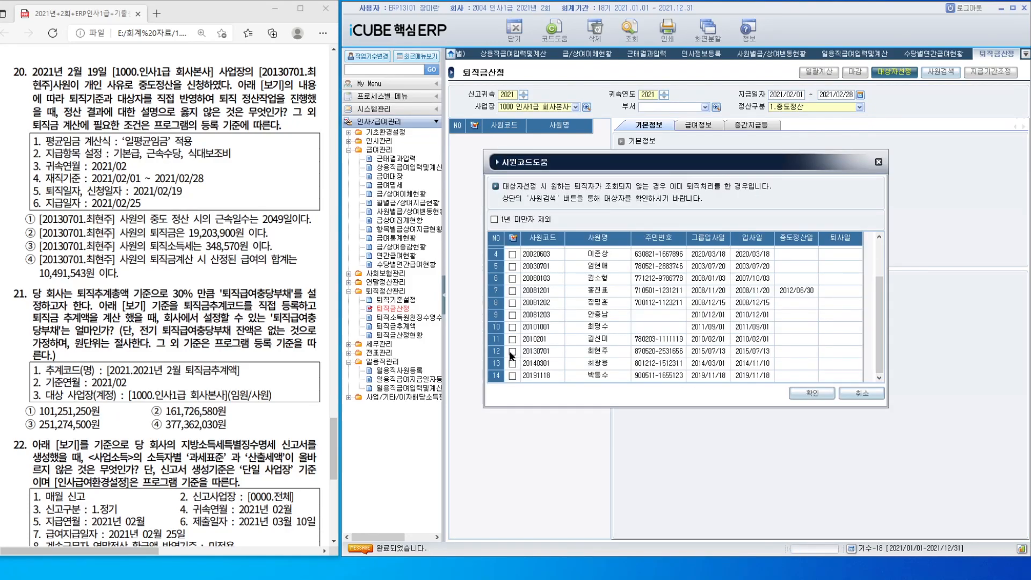
left_click(512, 352)
left_click(812, 393)
left_click(755, 367)
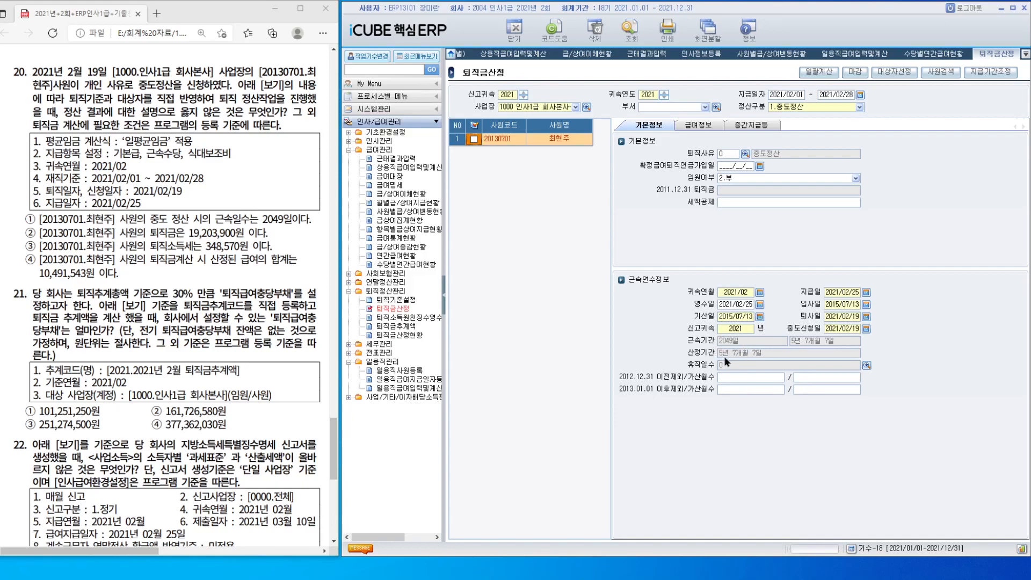
Step: Run 퇴직금계산 in the selected employee's 급여정보
left_click(701, 128)
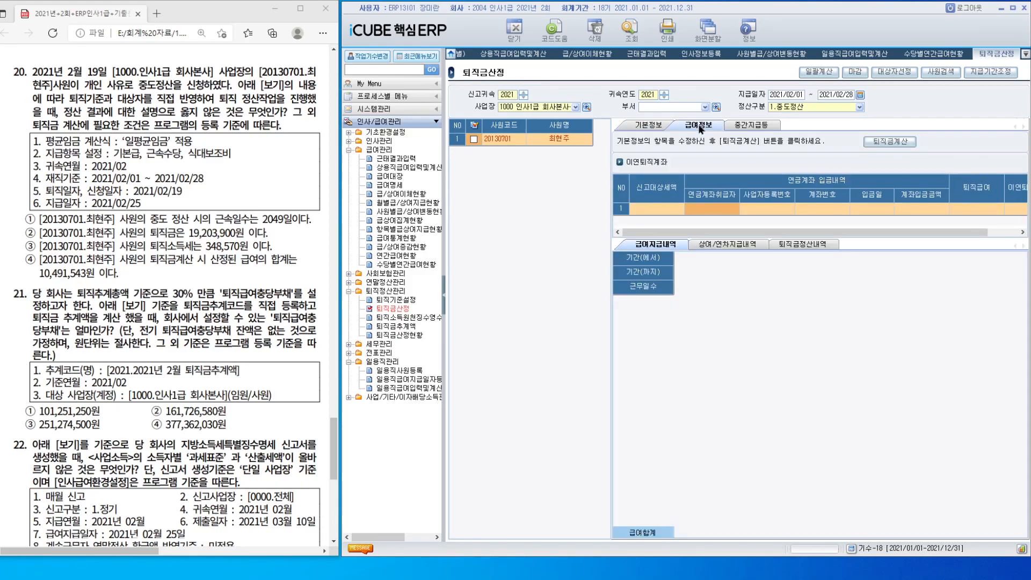
left_click(885, 143)
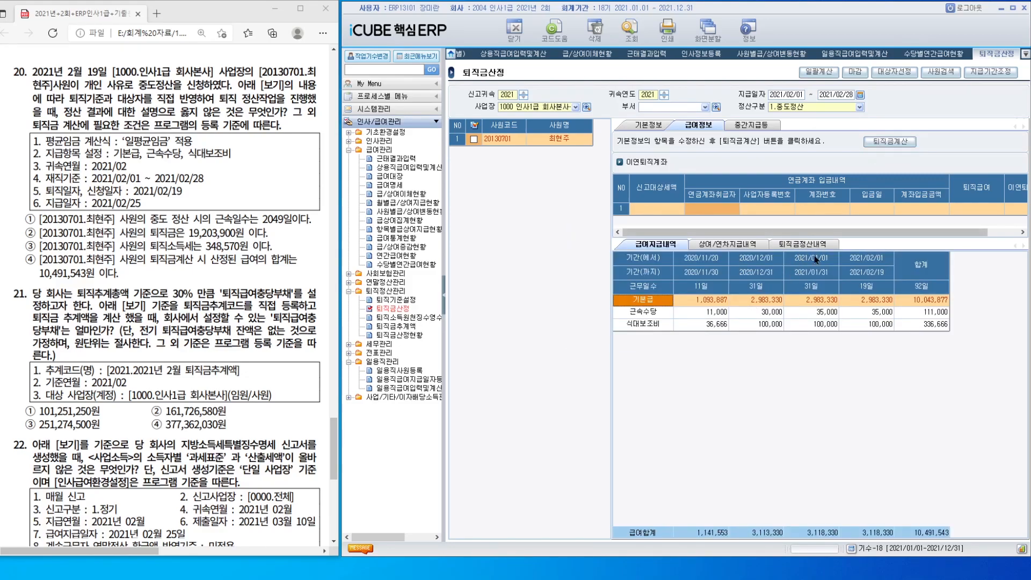
Step: Check question 20's severance payment and tax deductions in 퇴직금정산내역, and bring question 21 into view
left_click(813, 246)
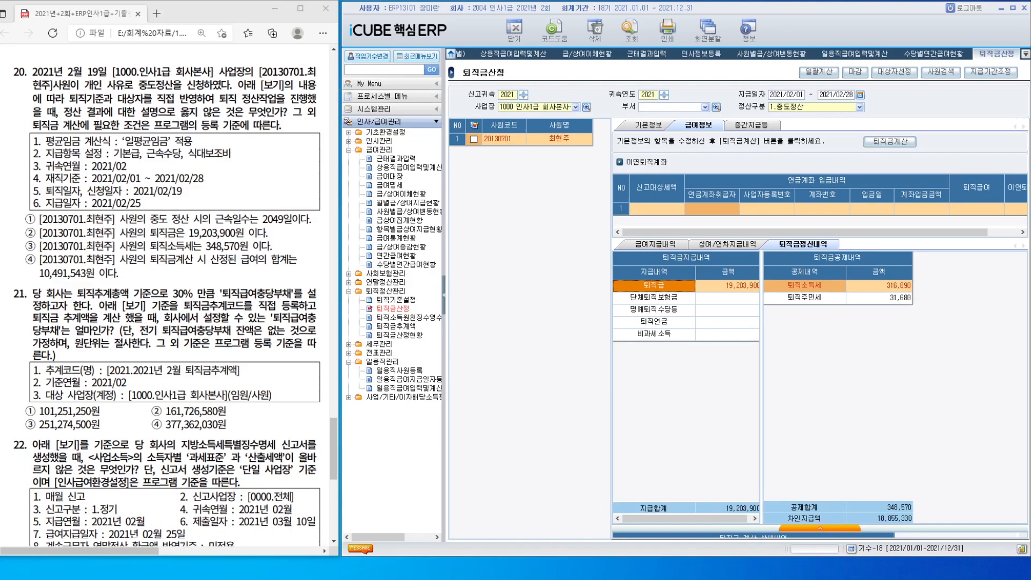
scroll(336, 457, "down", 4)
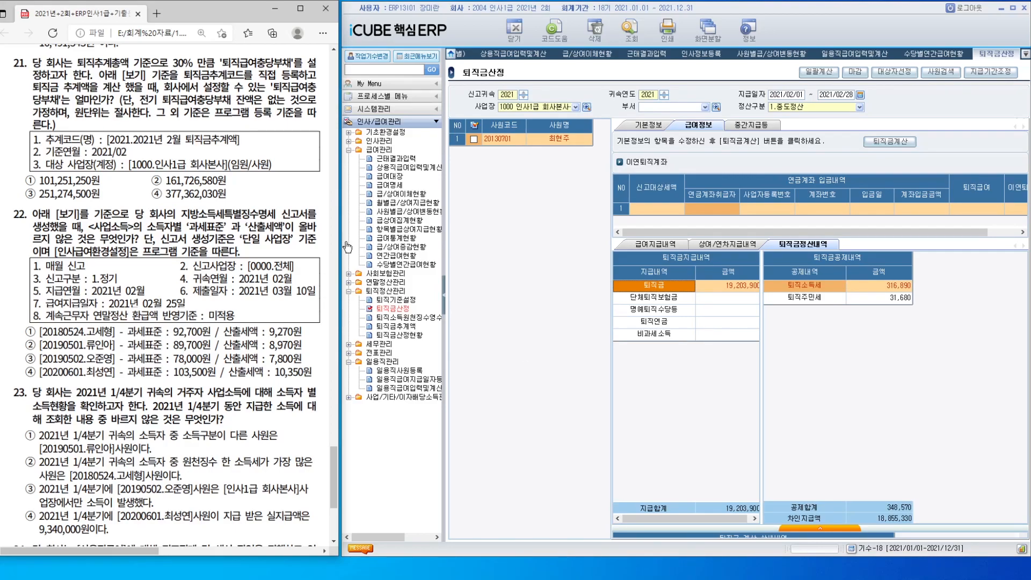
Step: In 퇴직금추계액, register 추계코드 2021 named 2021년 2월 퇴직금추계액 with 기준연월 2021/02, covering 임원계정 and 사원계정 of 인사1급 회사본사
left_click(396, 326)
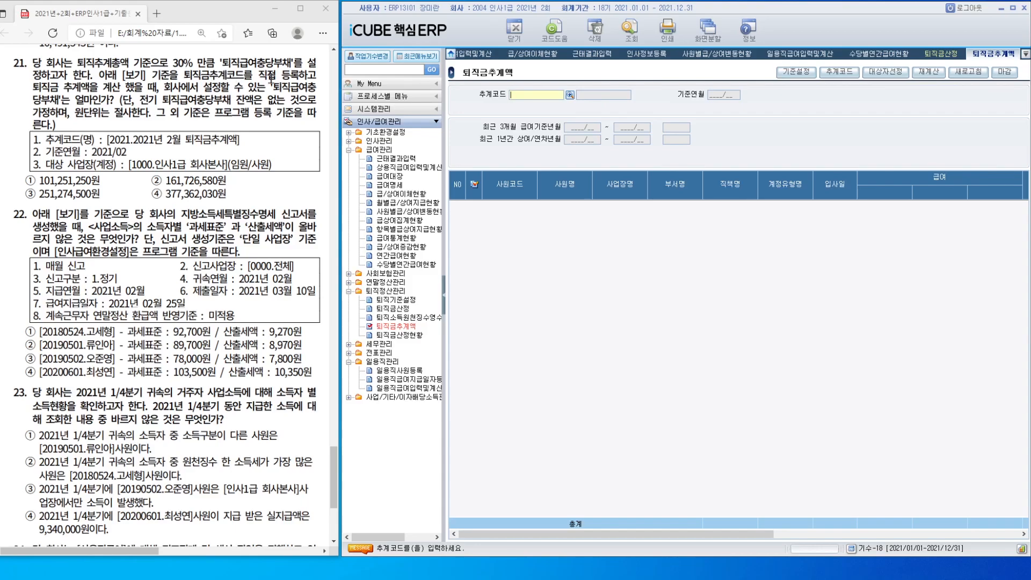
left_click(835, 75)
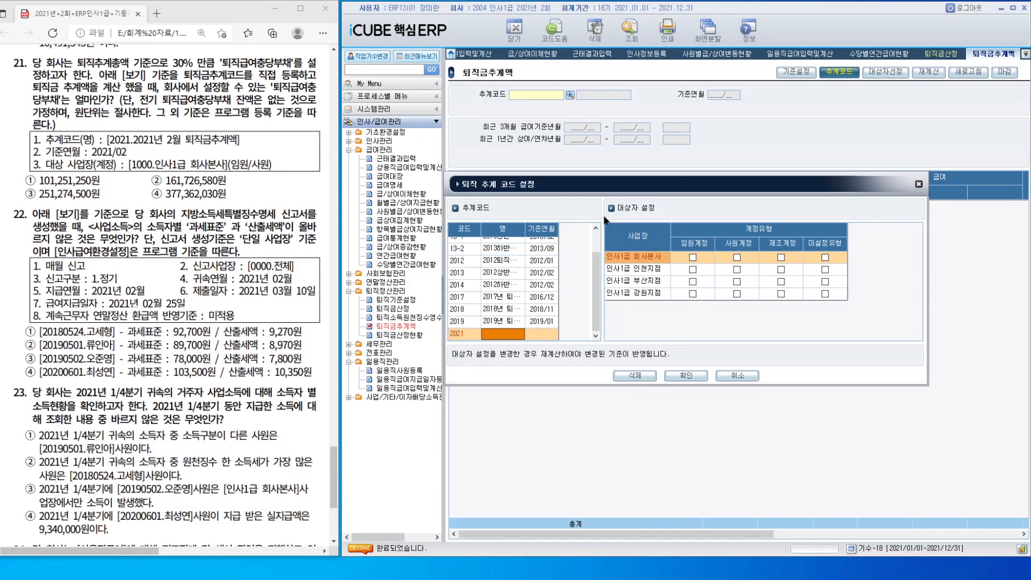
type("2021년 2월 퇴직금추계액")
key("Return")
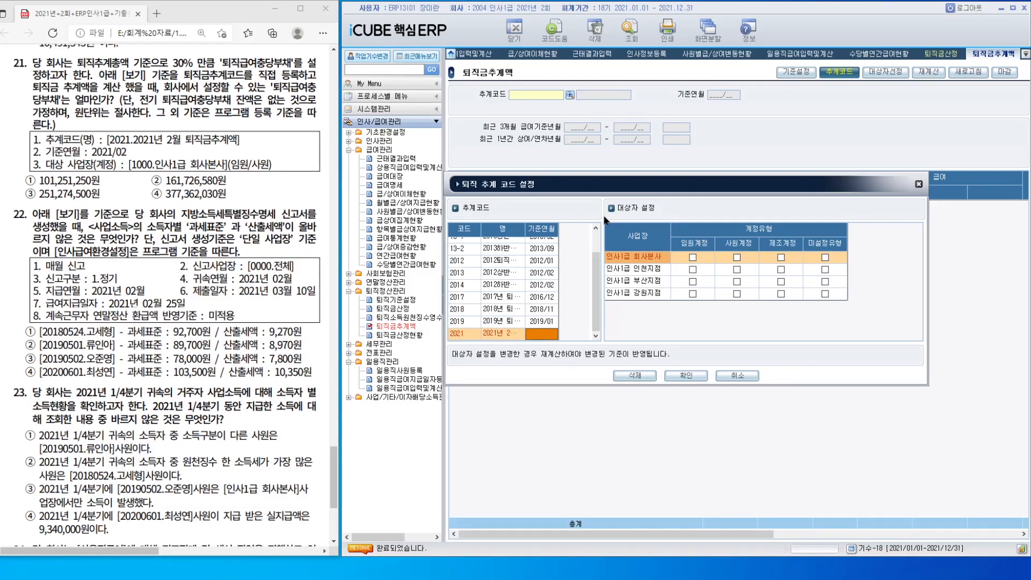
type("202102")
key("Return")
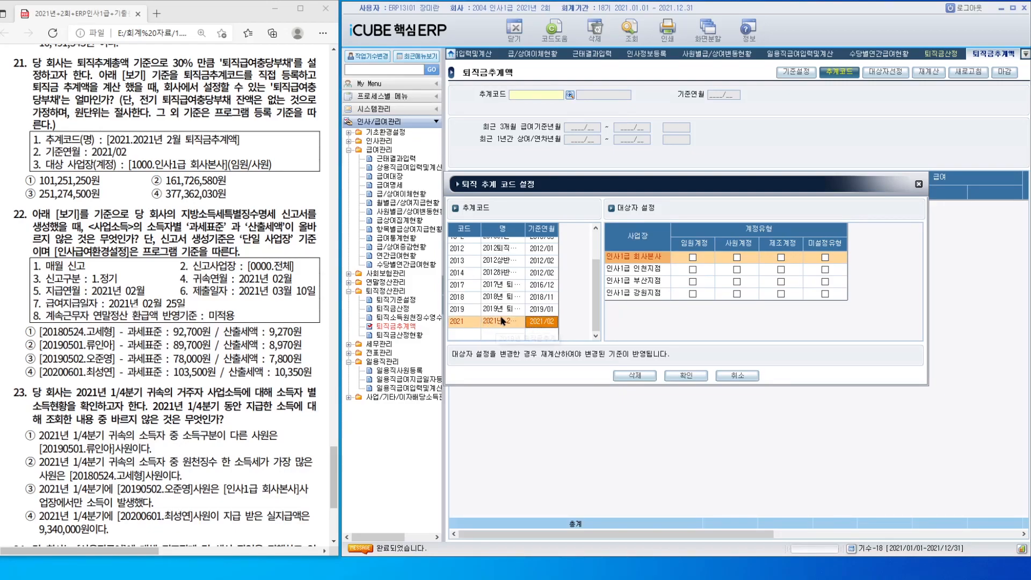
left_click(693, 258)
left_click(739, 257)
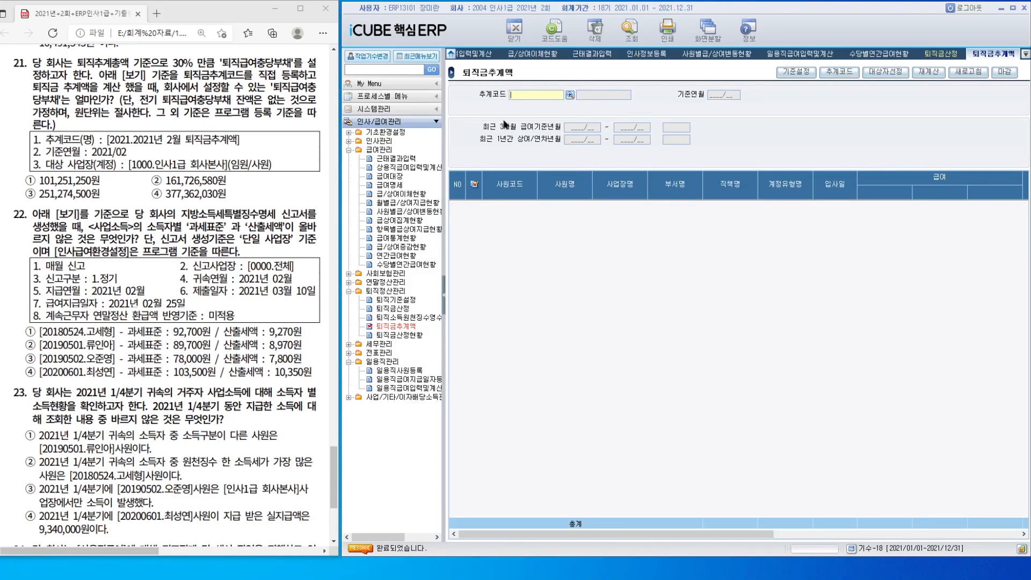
Step: Load 추계코드 2021 in 퇴직금추계액 and check the 퇴직추계액 total for question 21
left_click(570, 95)
double_click(681, 260)
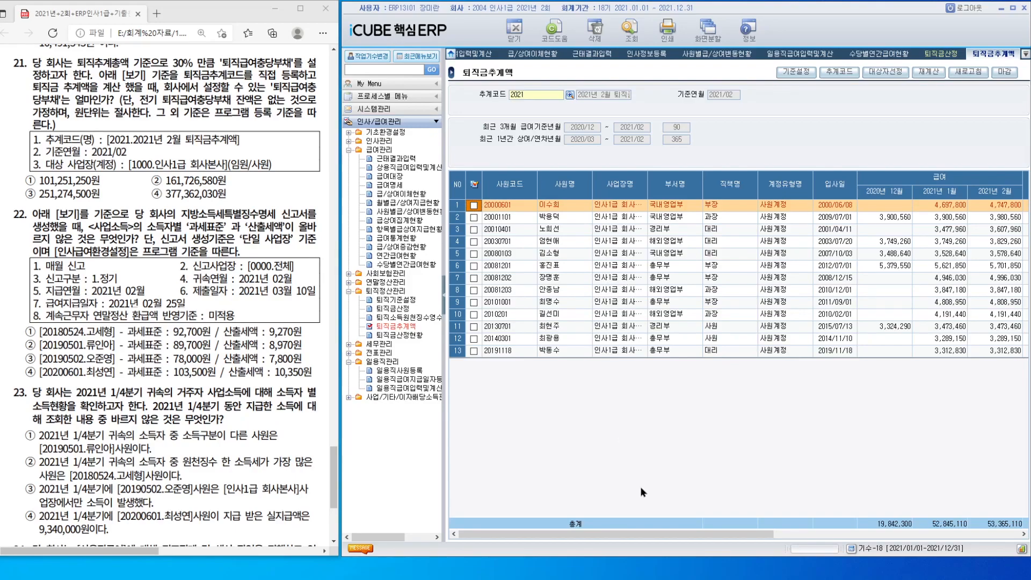
left_click_drag(657, 535, 908, 537)
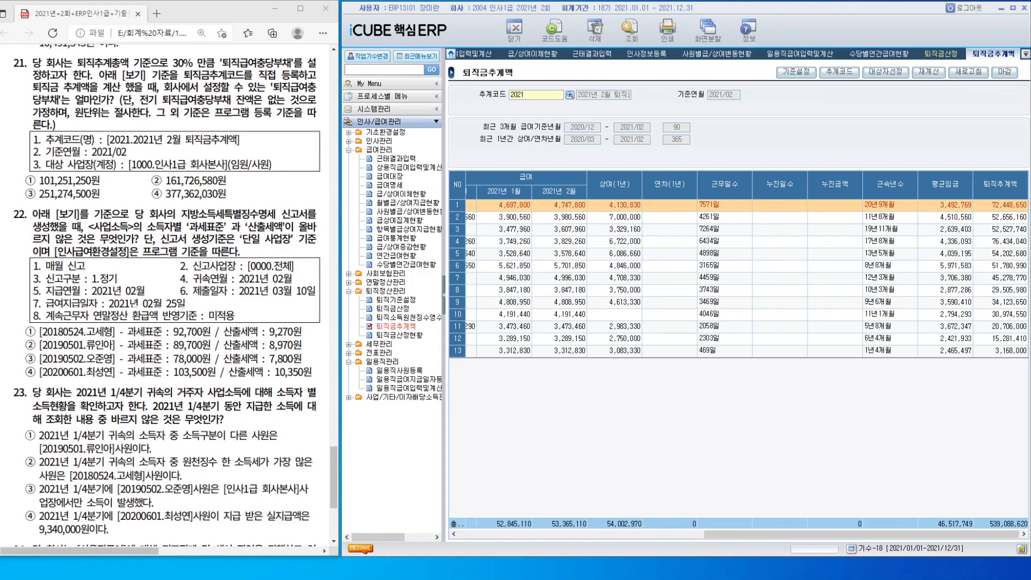
key("alt+Tab")
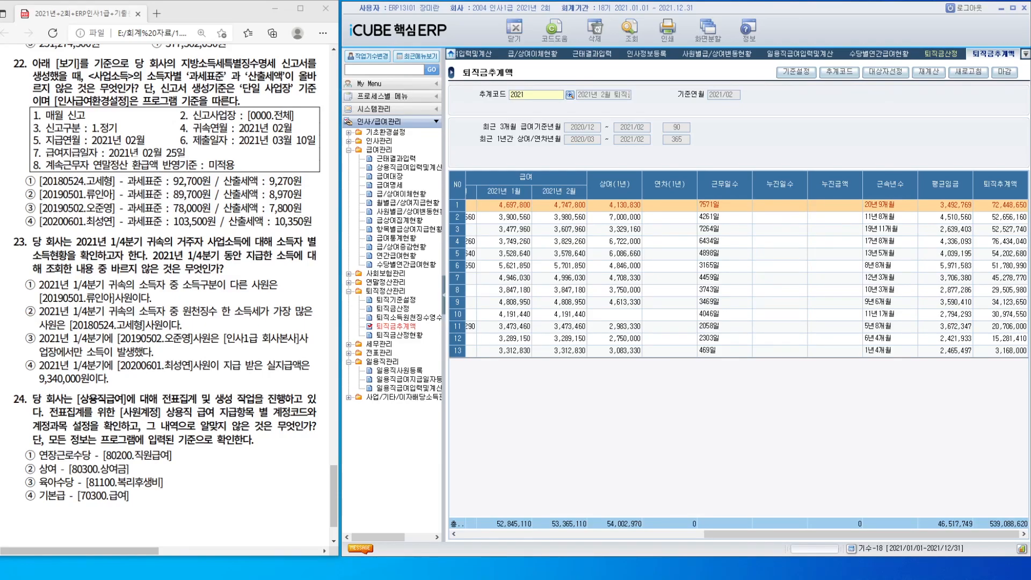
Step: Open 지방소득세특별징수명세/납부서 and start 신고서생성 on a 단일 사업장 basis with 신고사업장 0000 전체
left_click(386, 282)
left_click(380, 380)
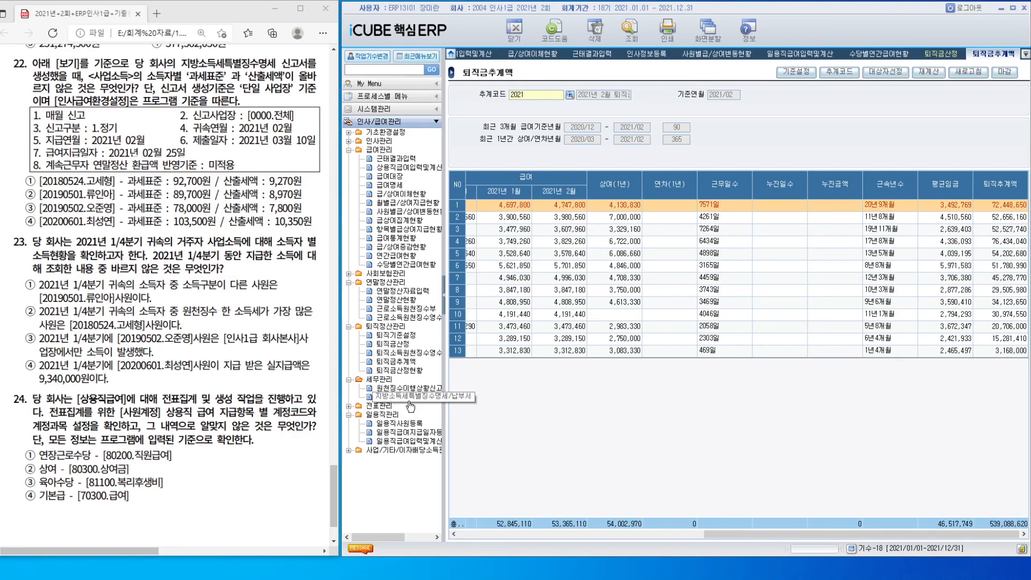
left_click(410, 397)
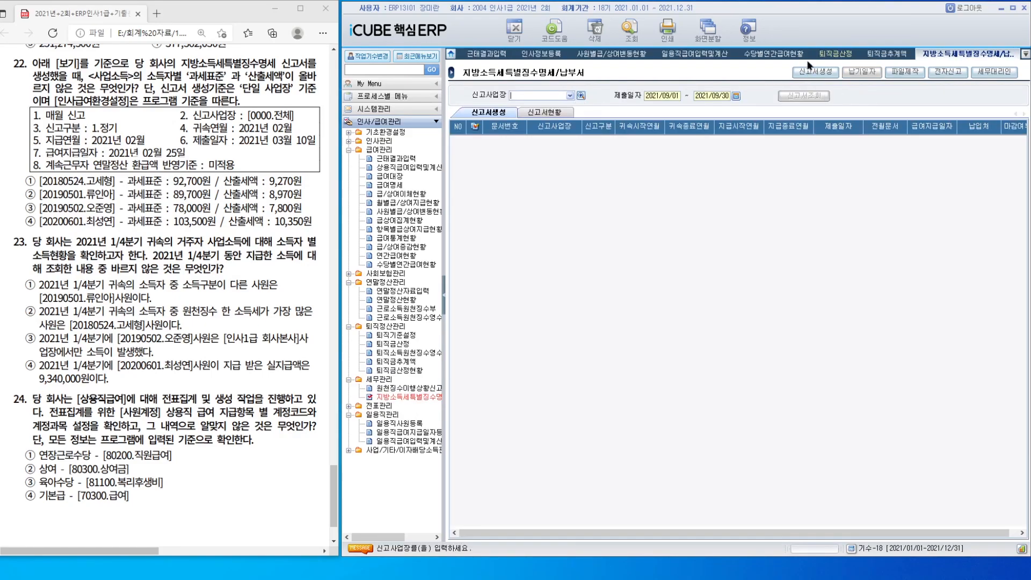
left_click(815, 74)
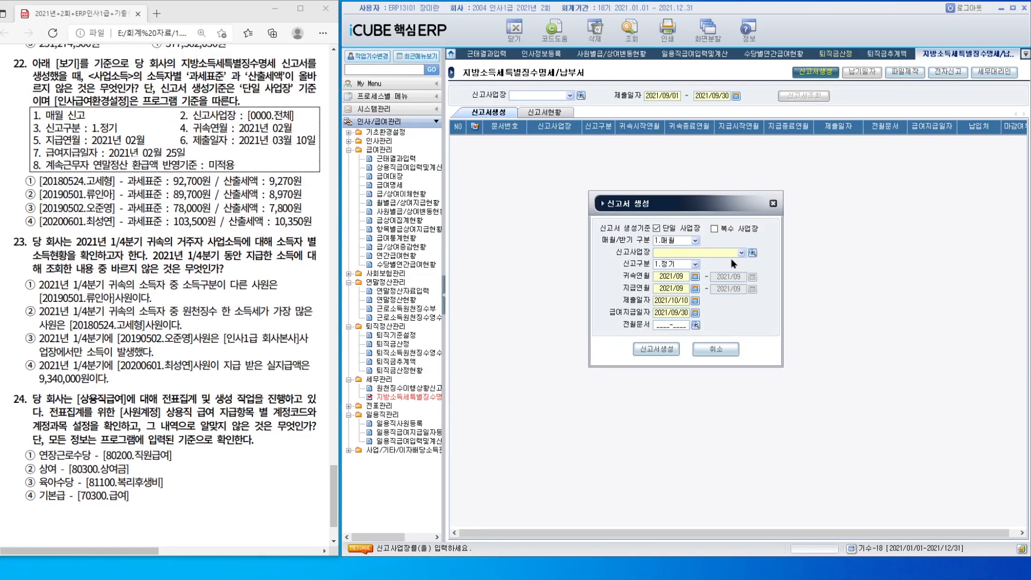
left_click(753, 254)
key("Return")
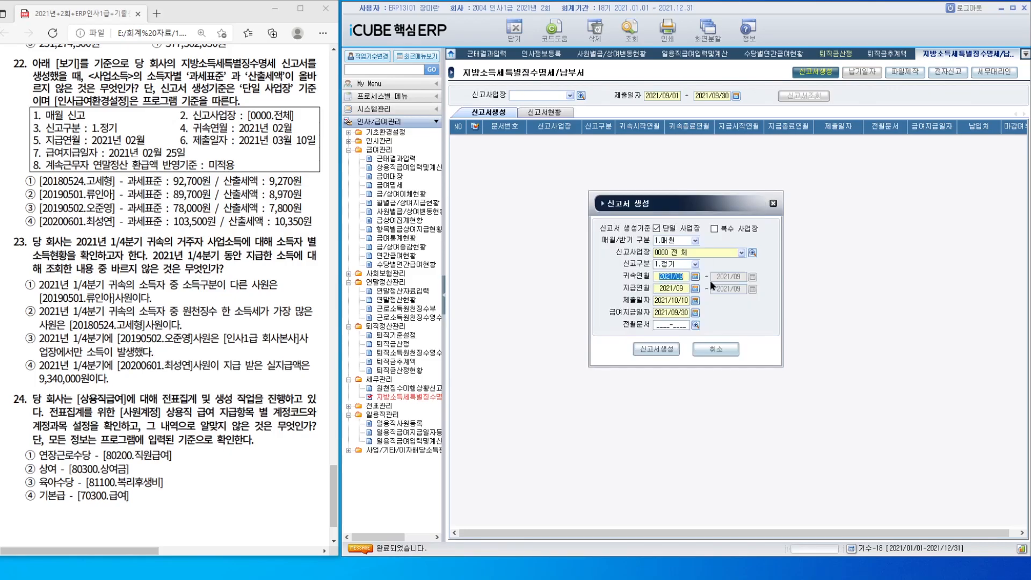
Step: Generate the report with 귀속연월 and 지급연월 2021/02, 제출일자 2021/03/10, 급여지급일자 2021/02/25, and the year-end refund basis 미적용
type("202102")
key("Return")
type("202102")
key("Return")
key("Return")
type("20210225")
key("Return")
left_click(659, 353)
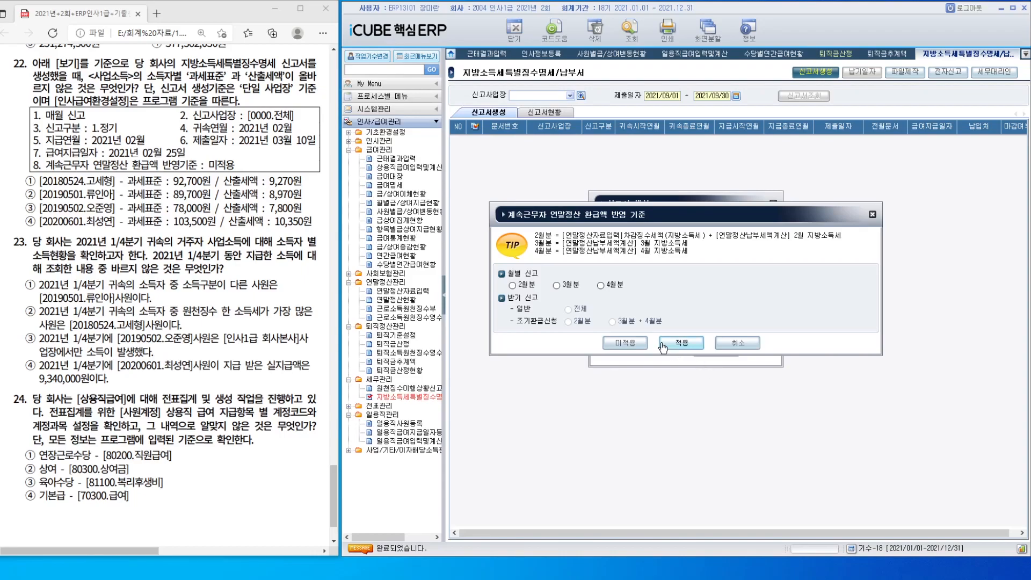
left_click(645, 345)
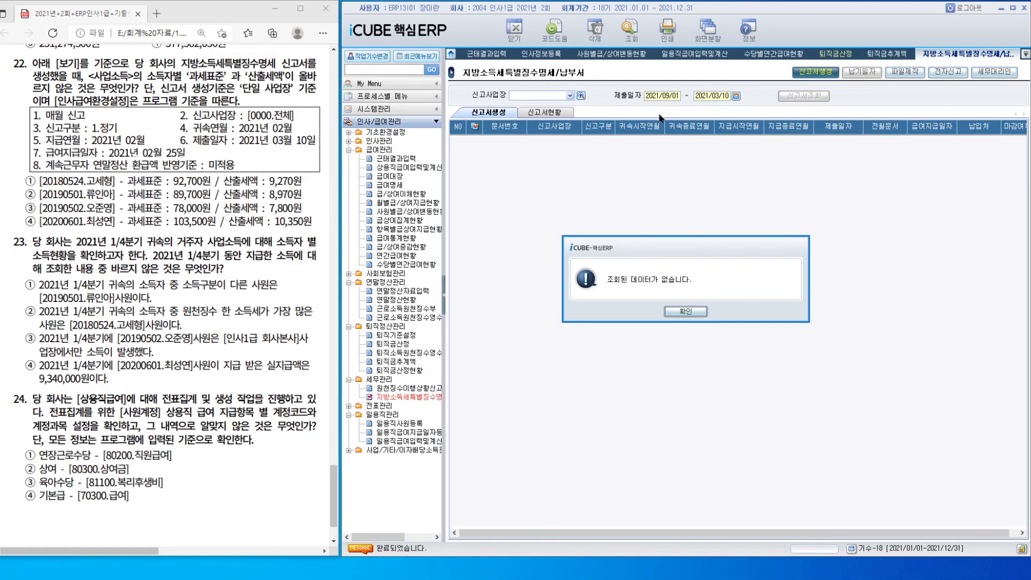
left_click(688, 314)
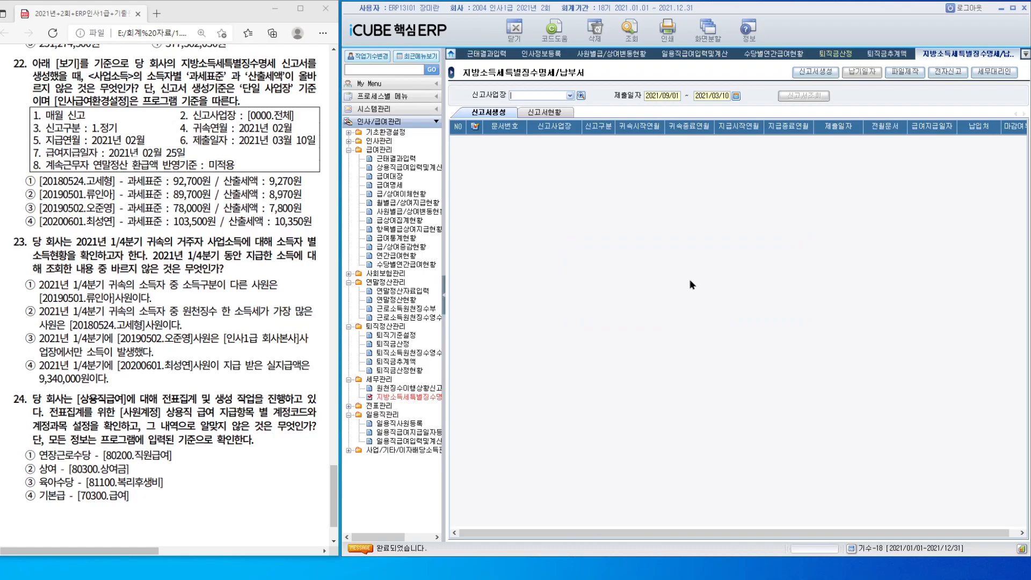
Step: Query reports for 제출일자 2021/03/10 to 2021/03/10 and open the listed one through 신고서조회
left_click(673, 97)
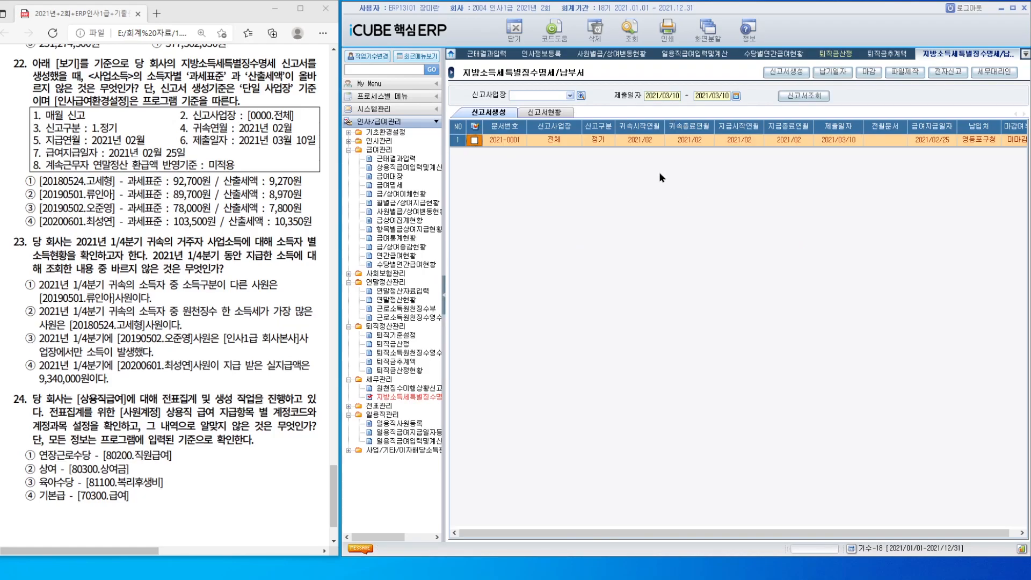
left_click(665, 142)
left_click(796, 97)
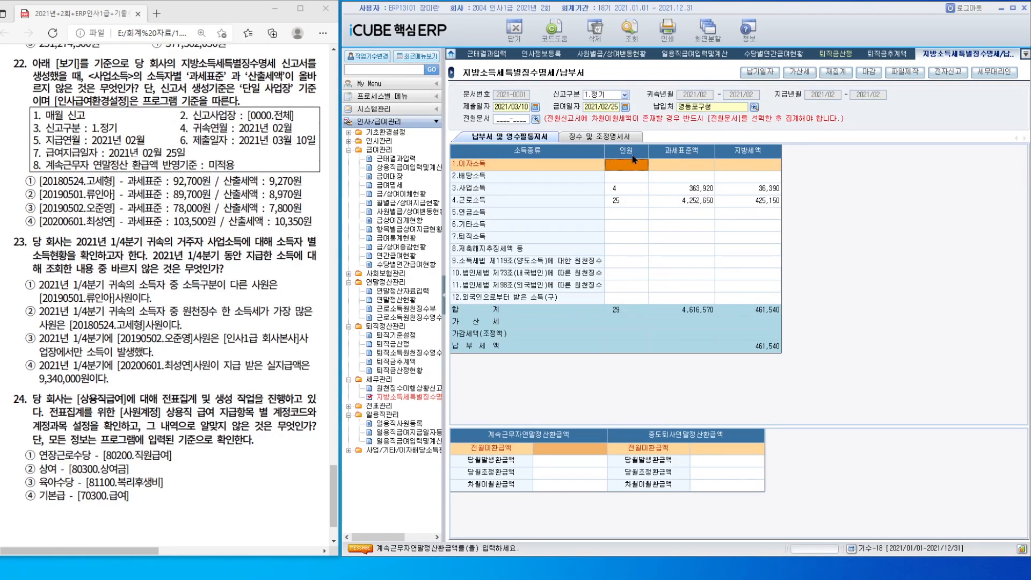
Step: Show 소득구분 3.사업소득 in 징수 및 조정명세서 and compare each earner's 과세표준 and 산출세액 with question 22's options
left_click(624, 138)
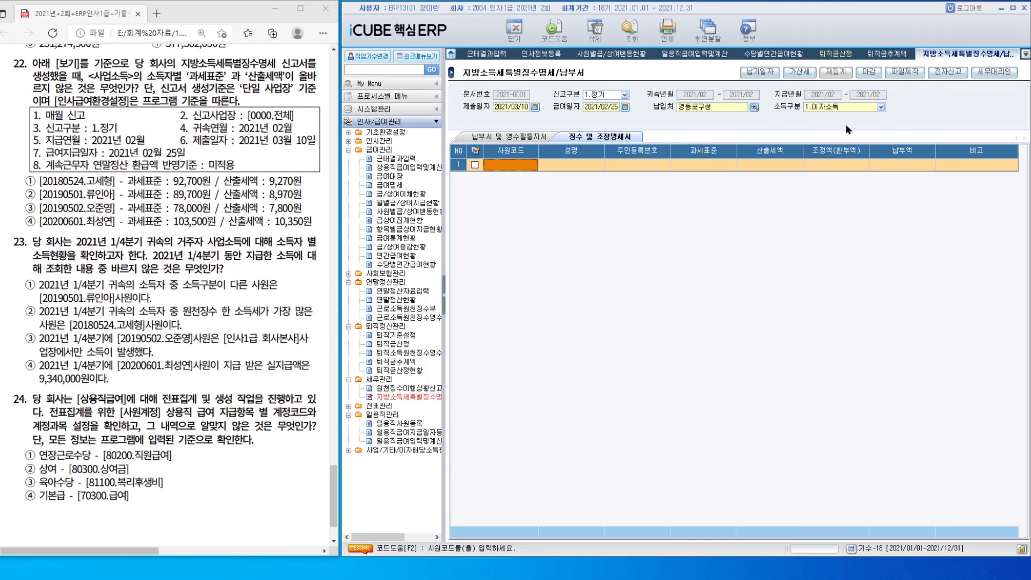
left_click(858, 108)
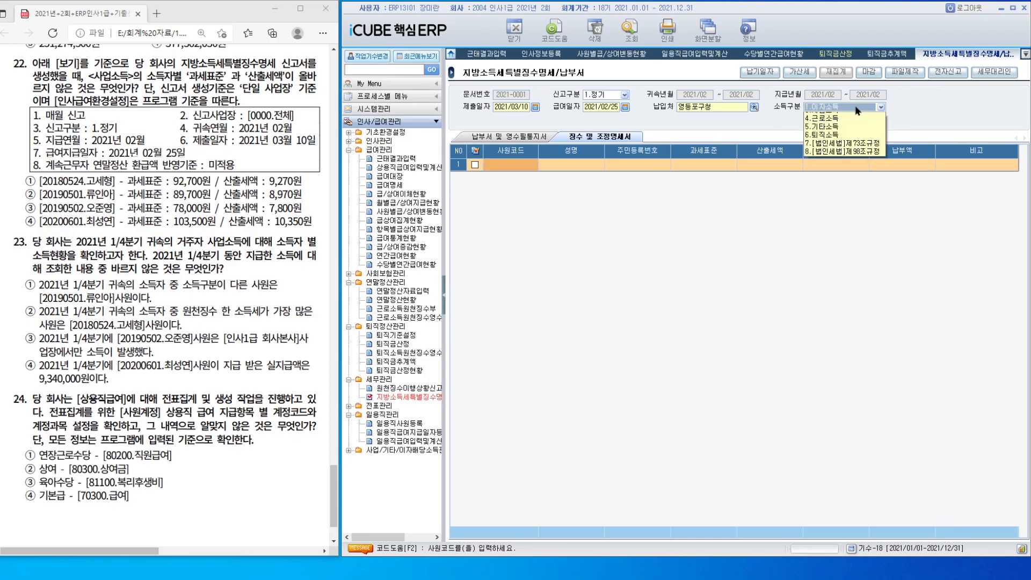
left_click(856, 133)
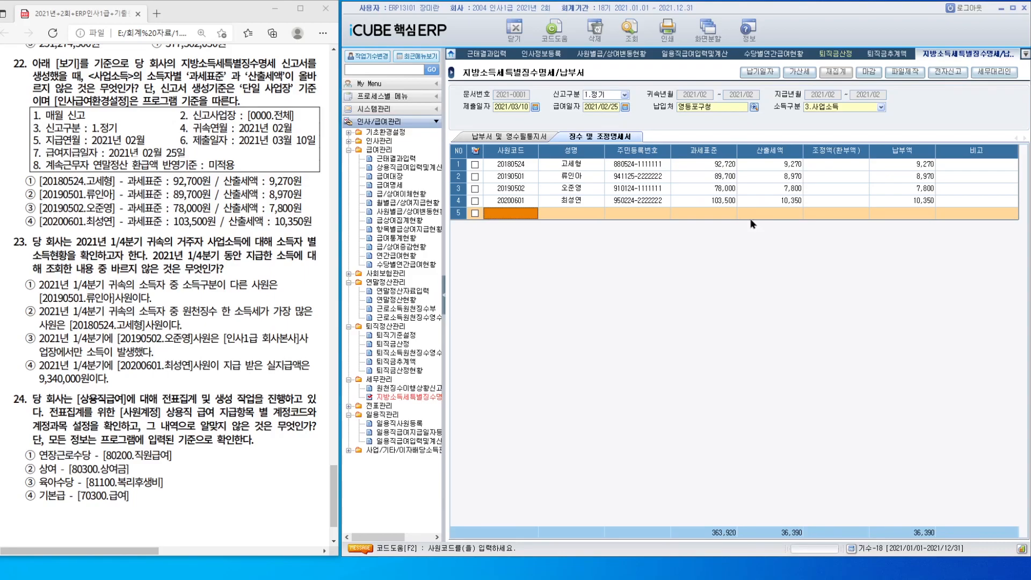
left_click(735, 166)
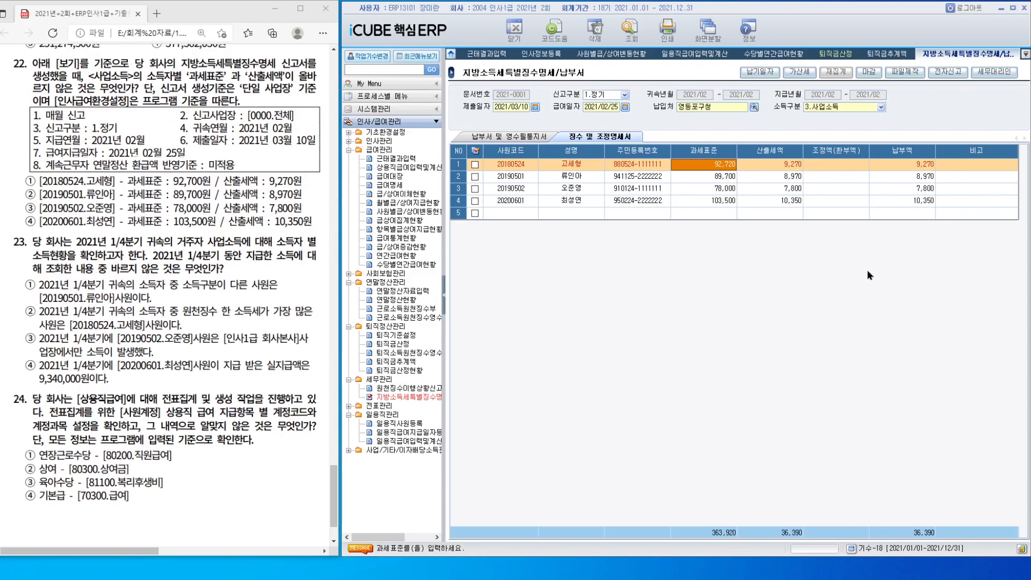
scroll(266, 314, "down", 2)
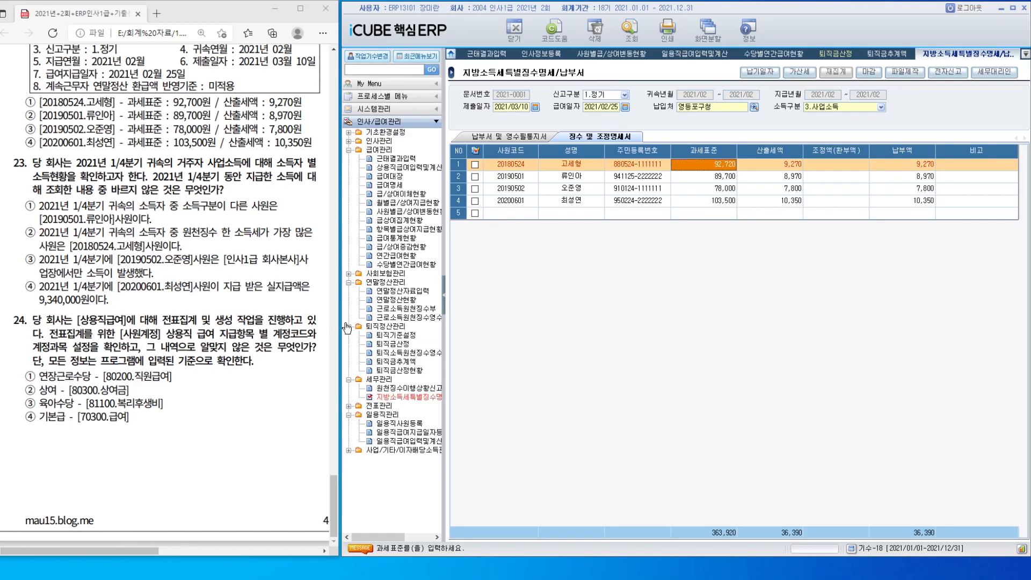
Step: Open 소득자별소득현황 and query 1.거주자 사업소득 for 귀속연월 2021/01 to 2021/03 and 지급기간 2021/01/01 to 2021/03/31
right_click(406, 302)
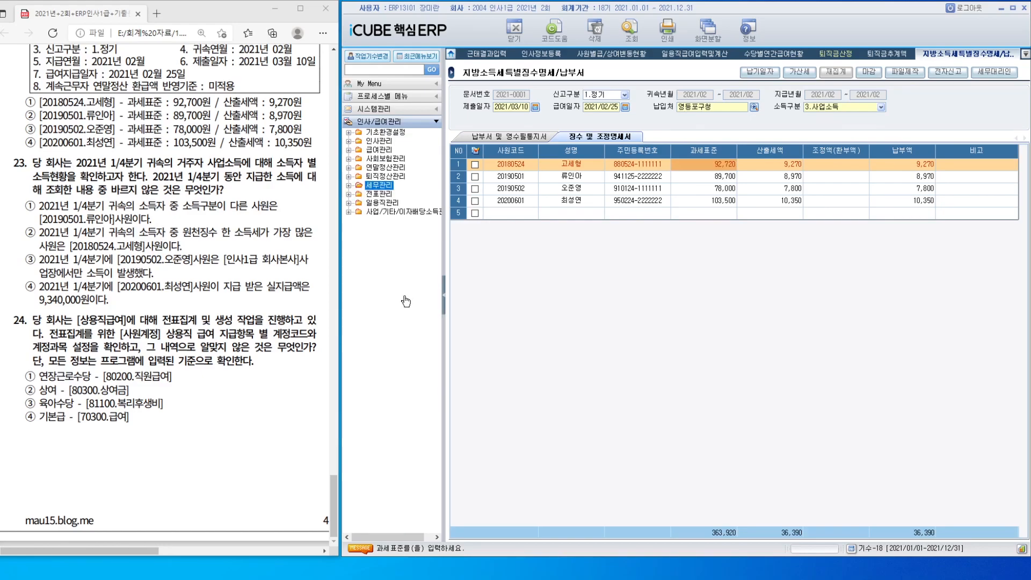
left_click(381, 214)
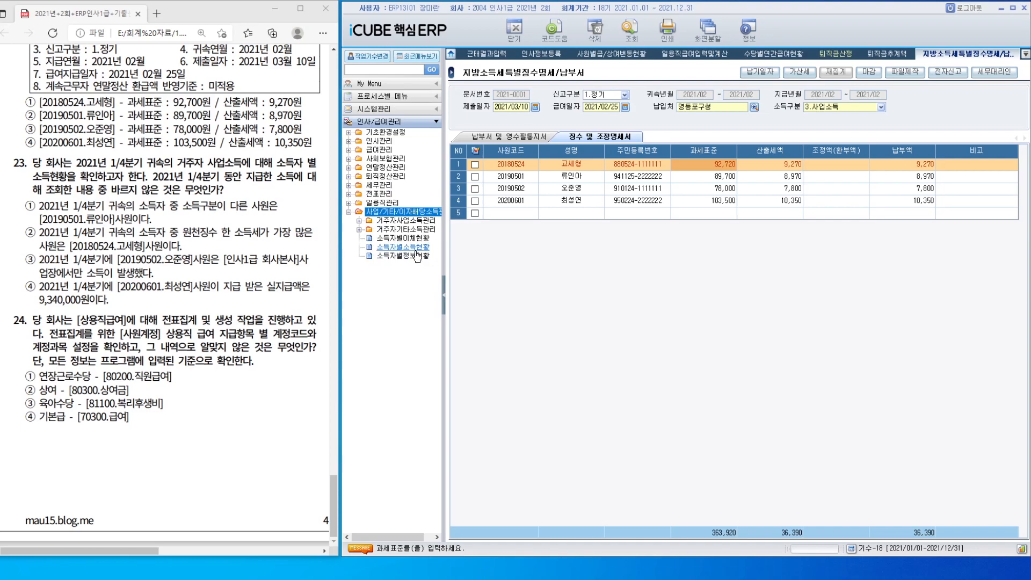
left_click(408, 248)
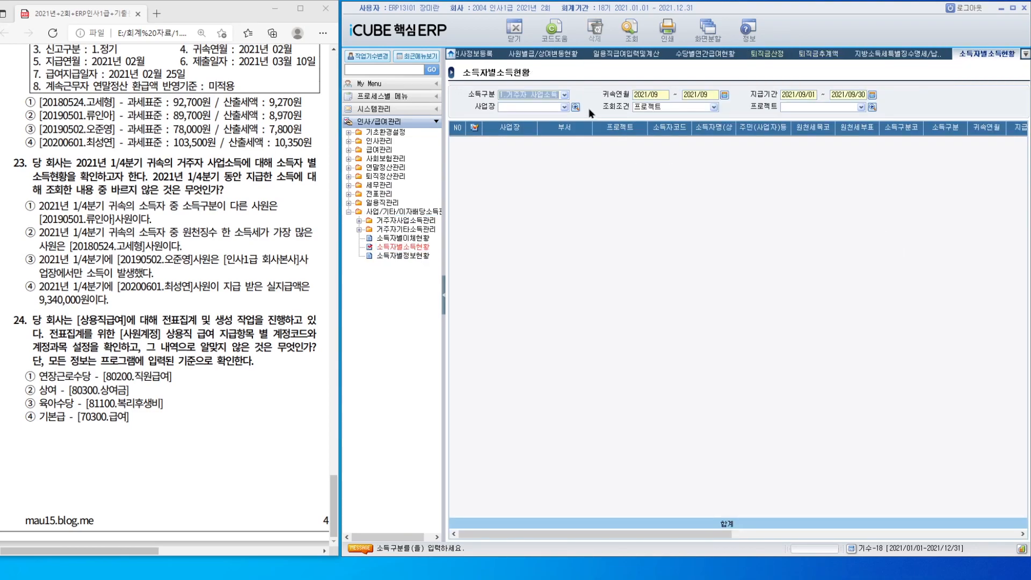
left_click(643, 95)
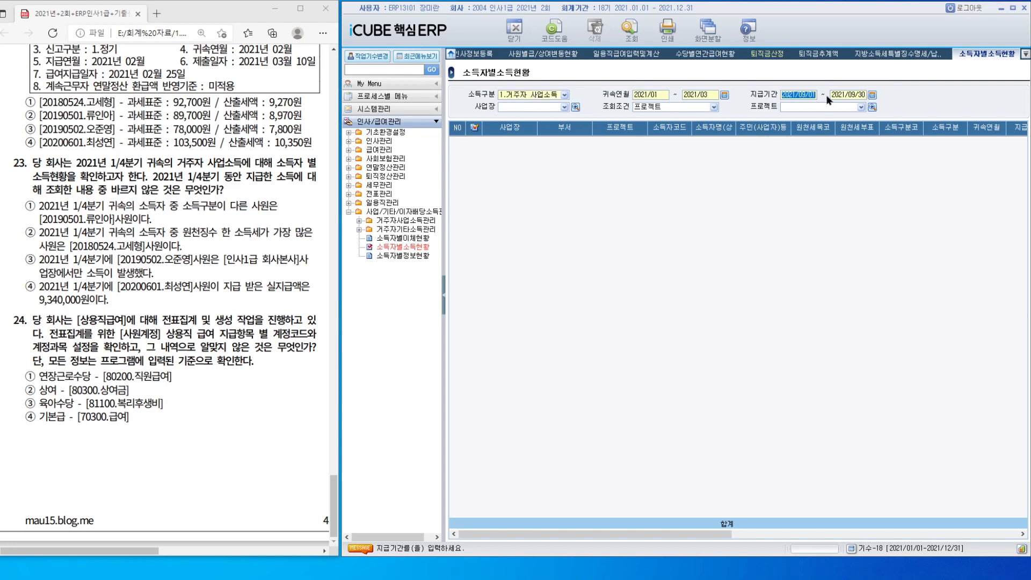
type("20")
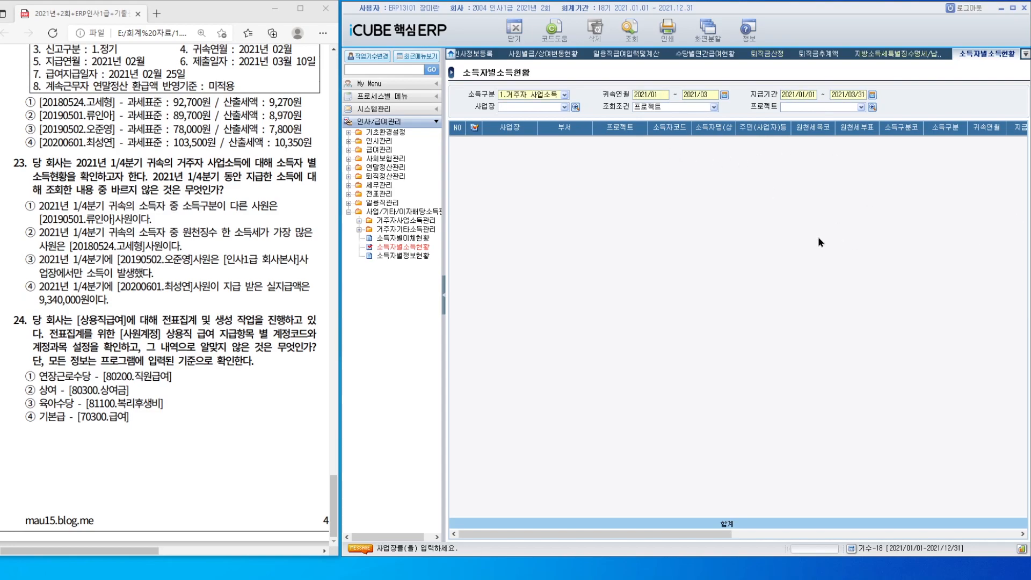
key("Return")
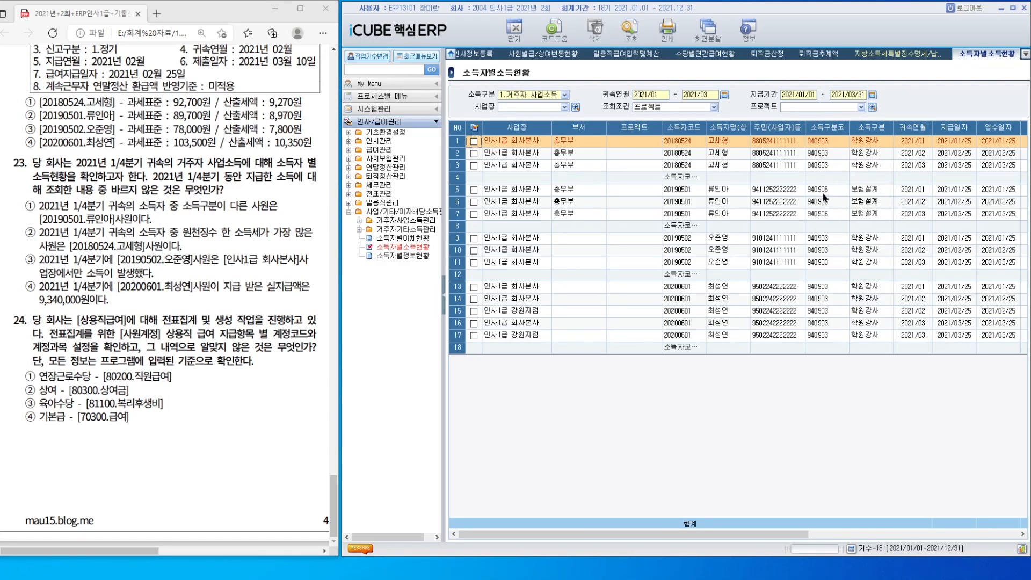
Step: Examine each earner's 소득구분, 사업장, 소득세 and 실지급액 against question 23's statements
left_click(733, 215)
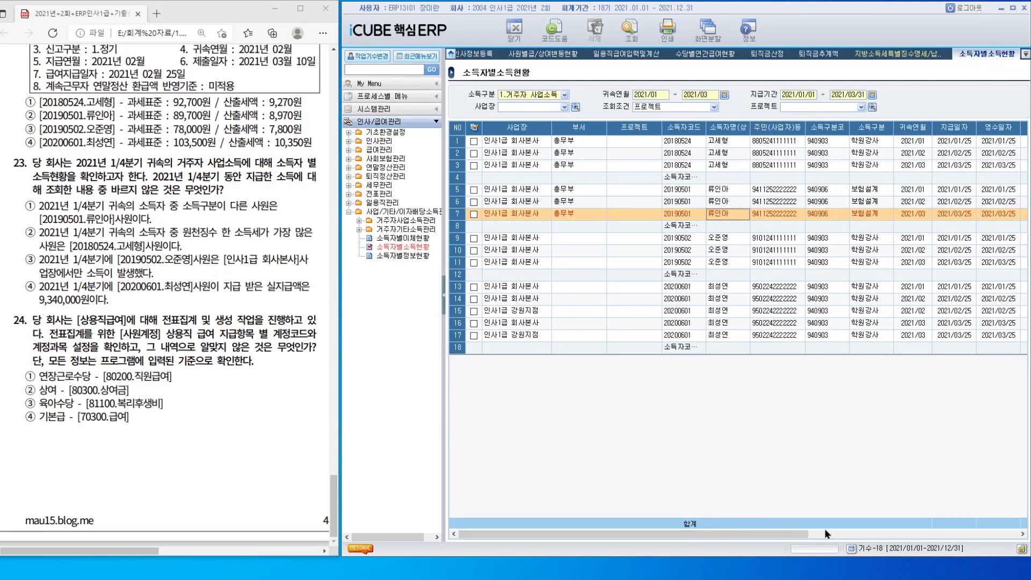
left_click_drag(789, 534, 992, 535)
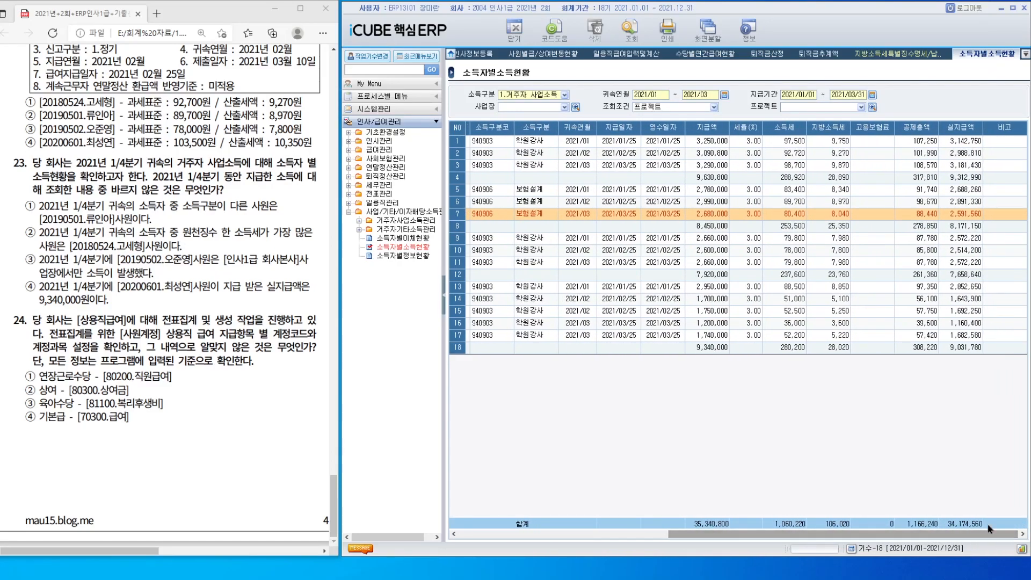
left_click(793, 182)
left_click_drag(787, 532, 539, 534)
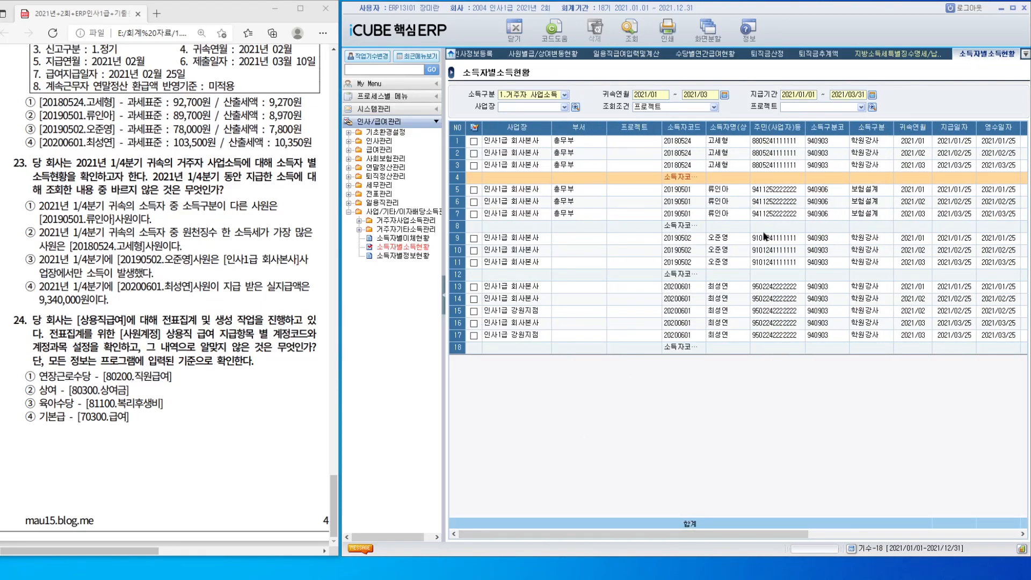
left_click_drag(722, 536, 969, 536)
left_click_drag(792, 535, 532, 518)
left_click_drag(764, 538, 939, 538)
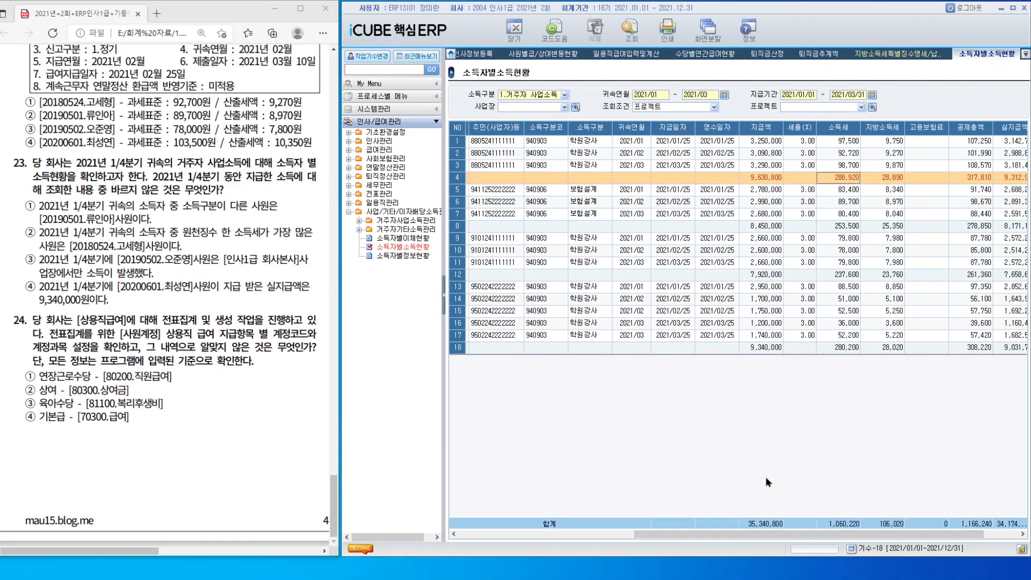
left_click_drag(849, 538, 884, 538)
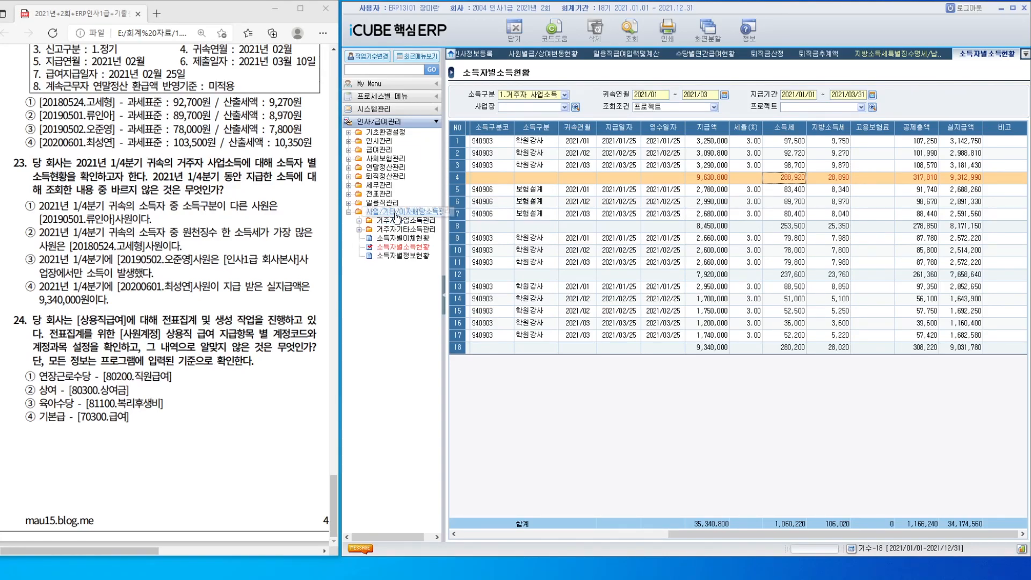
Step: Open 계정과목설정 under 전표관리 and show the 상용직급여 지급항목 accounts for 사원계정
left_click(390, 213)
left_click(381, 194)
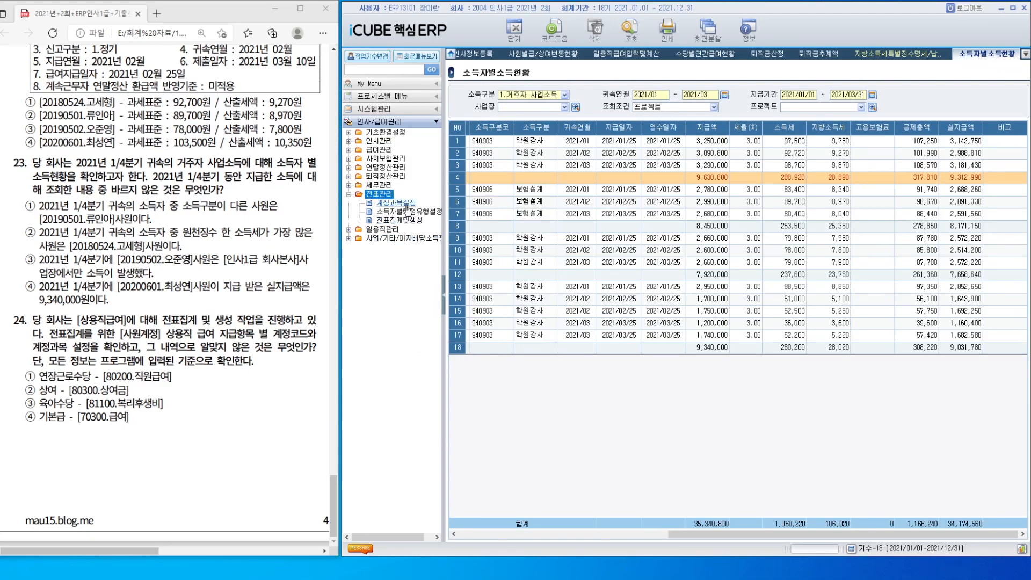
left_click(401, 203)
left_click(534, 110)
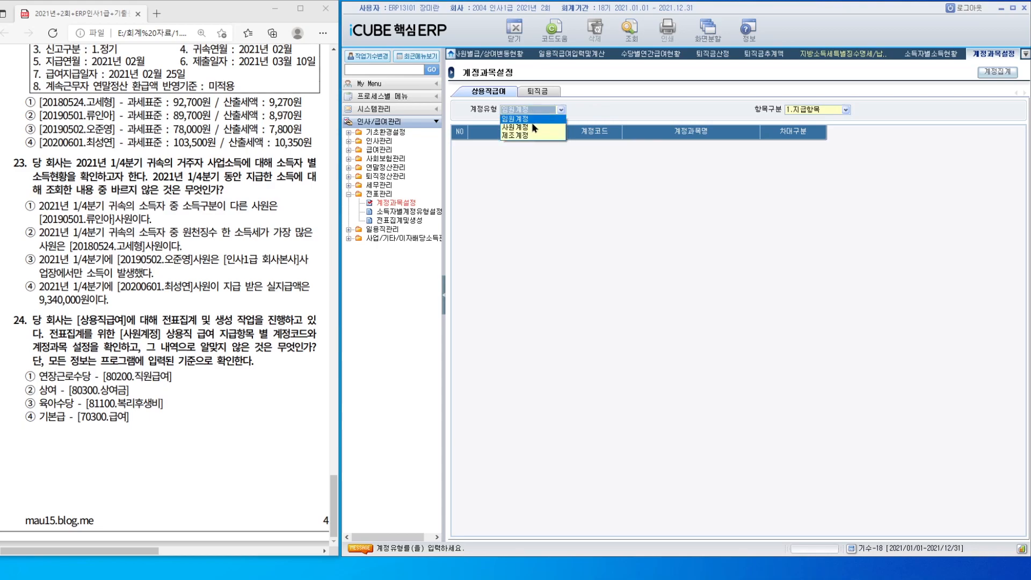
left_click(516, 127)
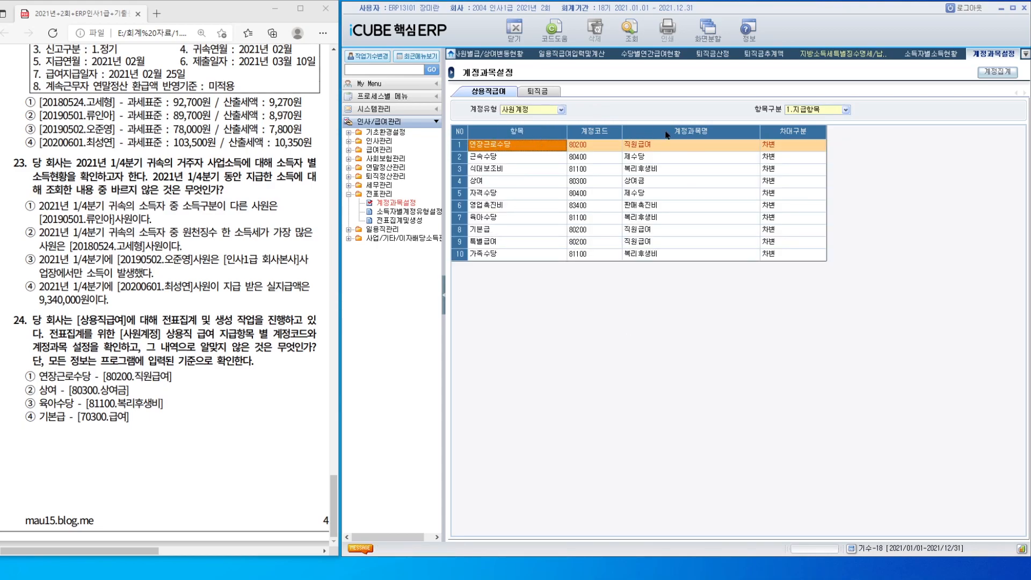
Step: Compare the account codes and names of 연장근로수당, 상여, 육아수당 and 기본급 with question 24's options
left_click(506, 181)
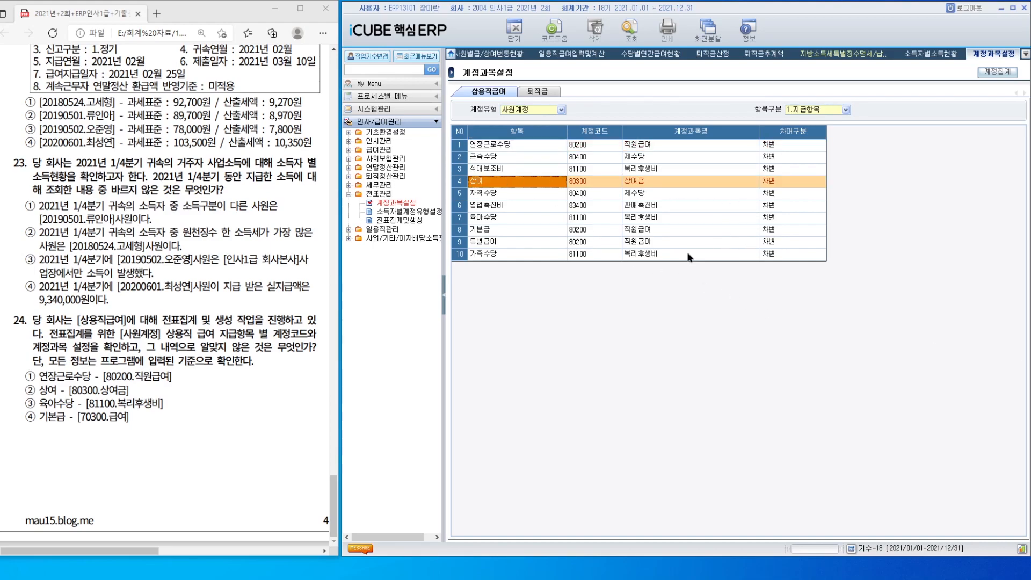
left_click(515, 217)
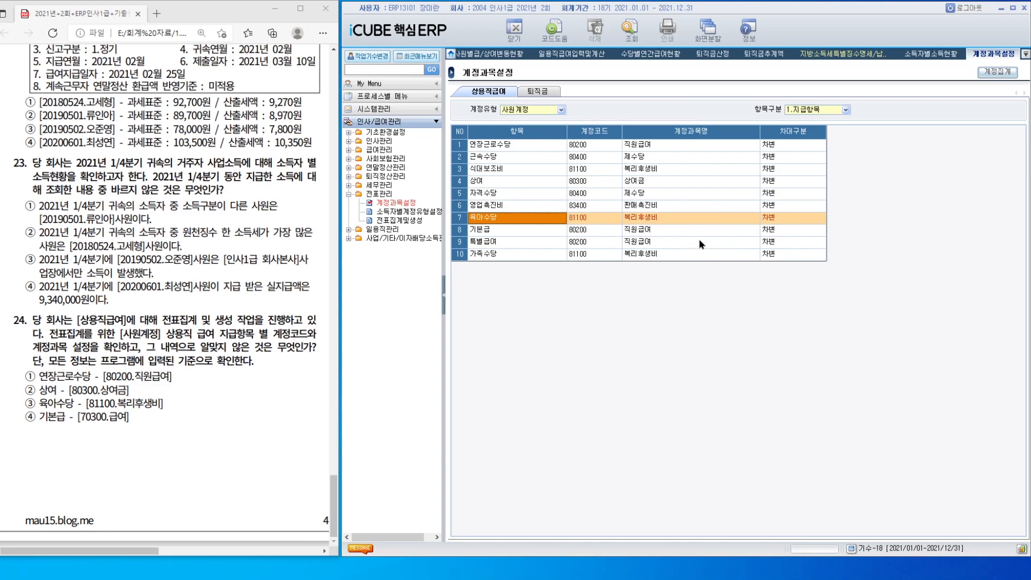
left_click(497, 231)
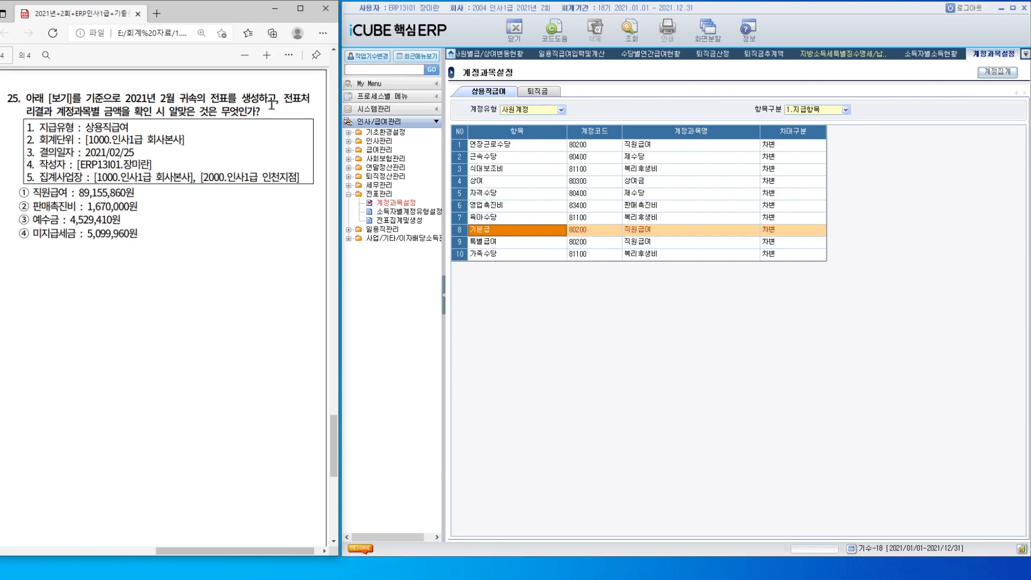
Step: Open 전표집계및생성 and set 1.상용직급여 with 귀속연월 2021/02, 회계단위 1000 and 결의일자 2021/02/25
left_click(406, 222)
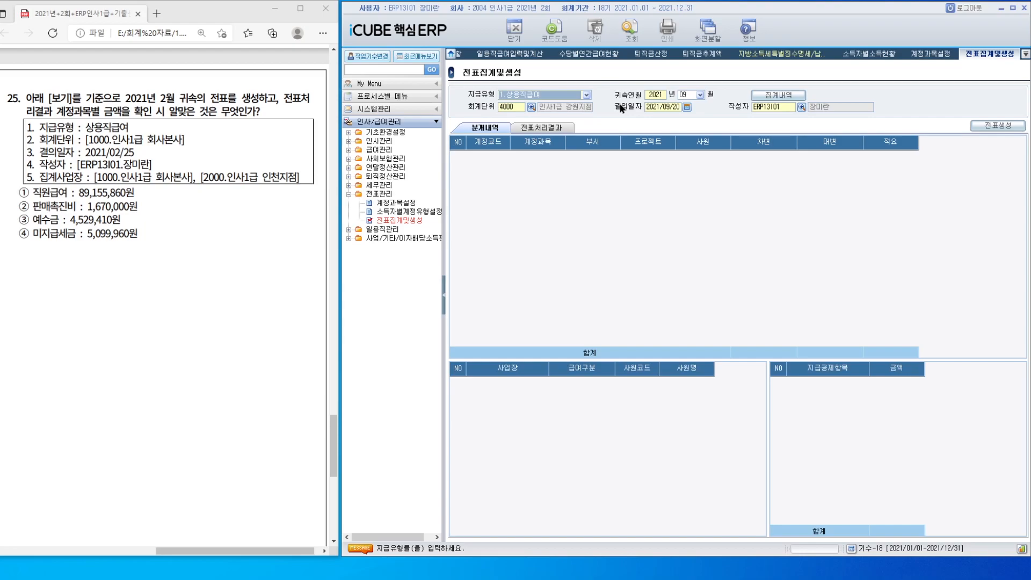
left_click(700, 95)
left_click(687, 113)
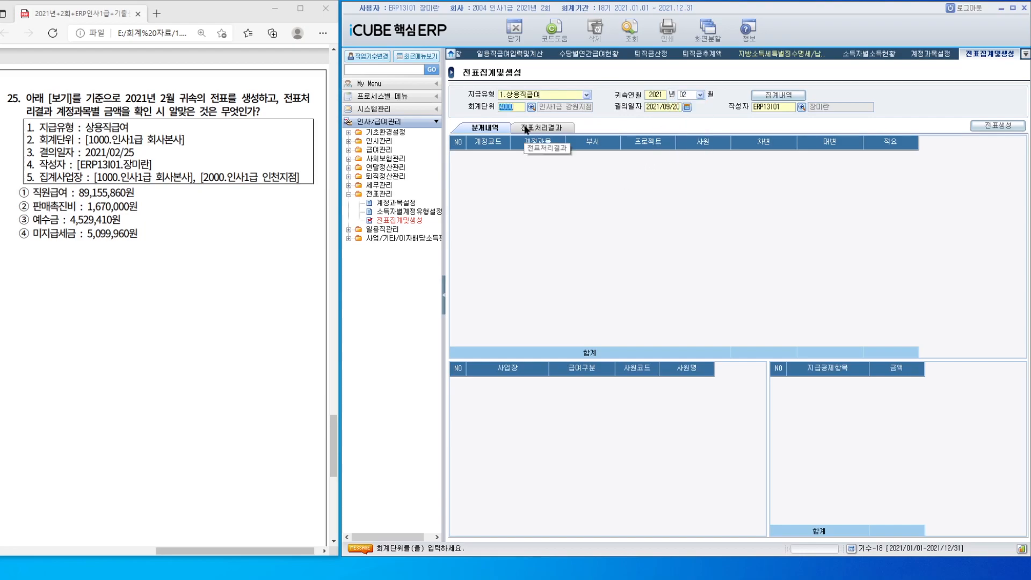
type("1000")
key("Return")
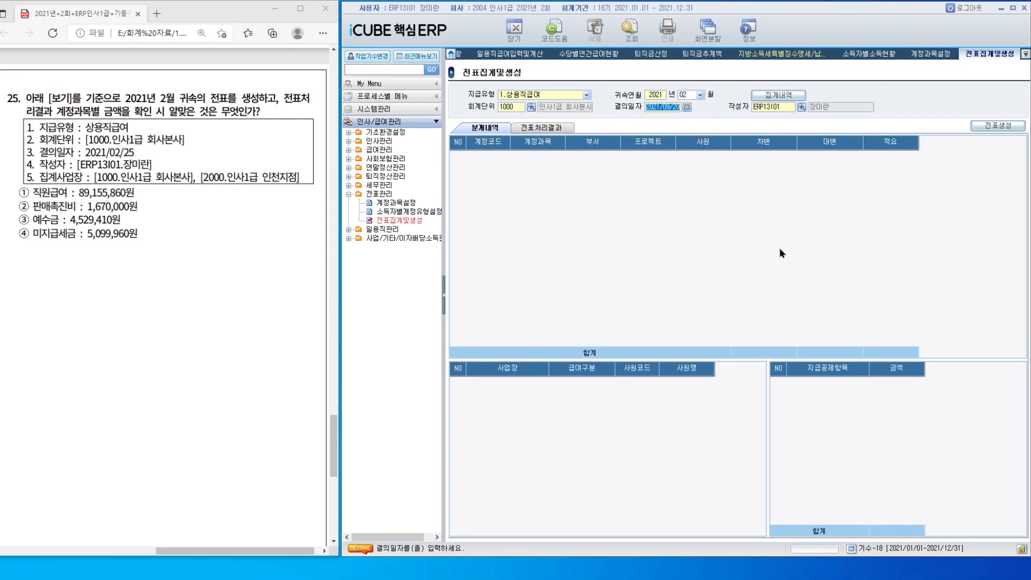
type("20210225")
key("Return")
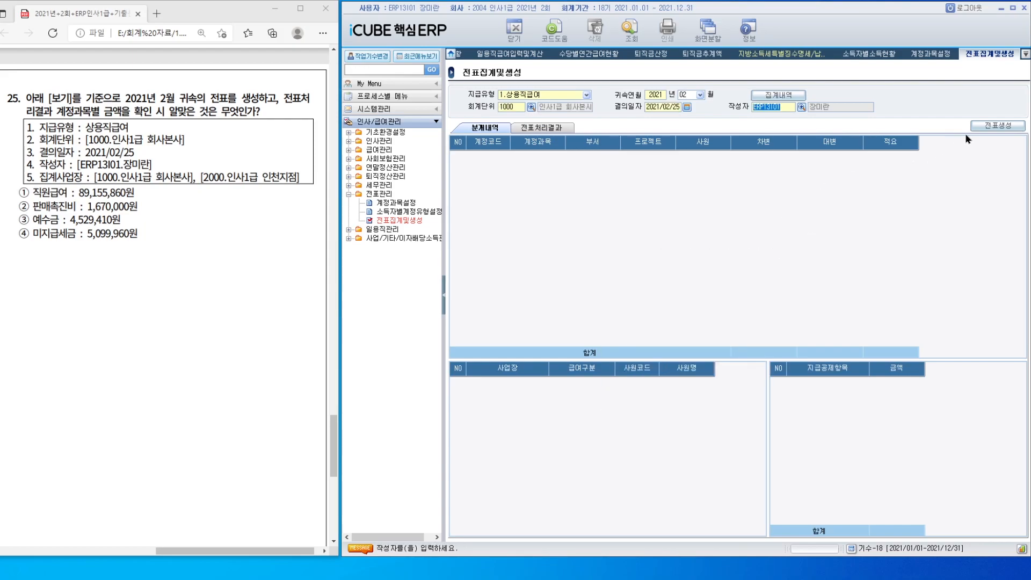
Step: Aggregate the February payroll entries for 인사1급 회사본사 and 인사1급 인천지점
key("Return")
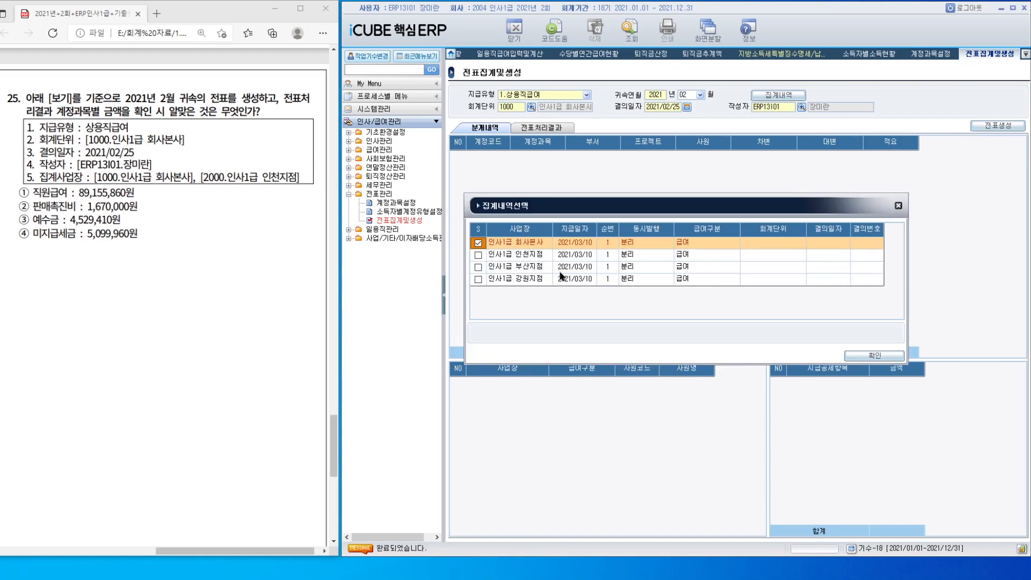
left_click(479, 256)
left_click(850, 357)
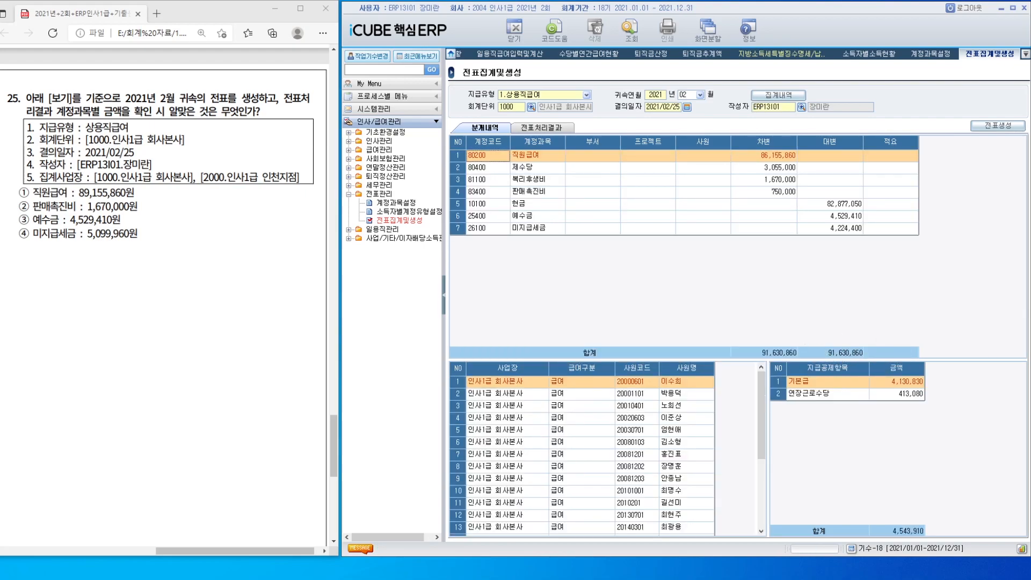
Step: Compare the 직원급여, 판매촉진비, 예수금 and 미지급세금 amounts in 분개내역 with question 25's options
left_click(780, 161)
left_click(548, 194)
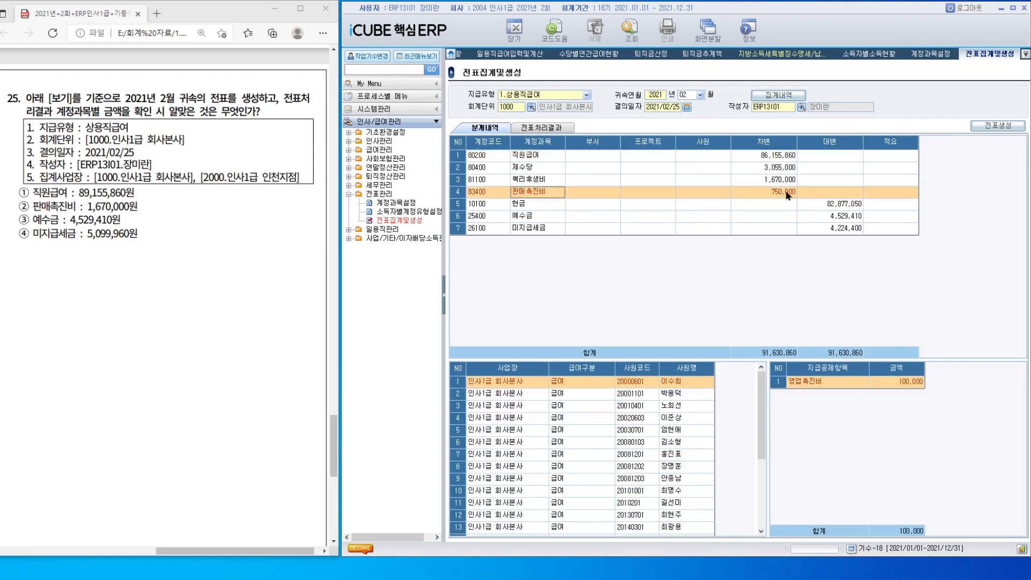
left_click(834, 217)
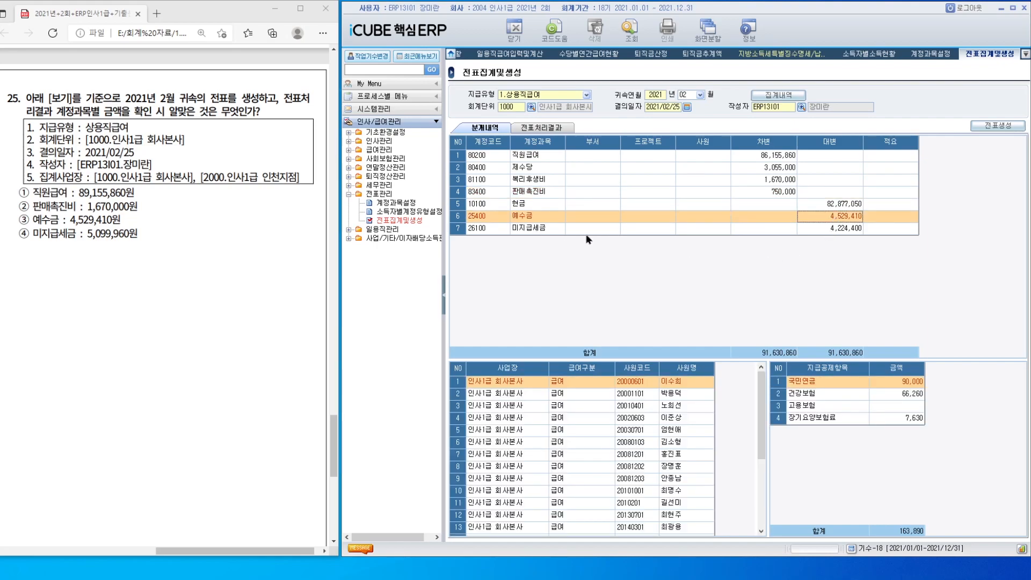
left_click(827, 230)
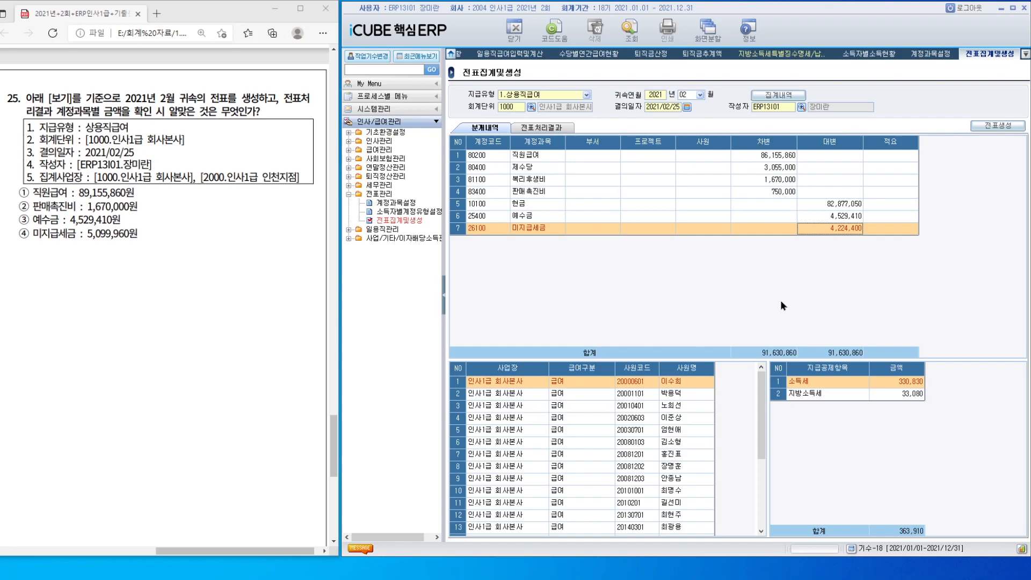
Step: Open 연말정산자료입력 under 연말정산관리
left_click(385, 167)
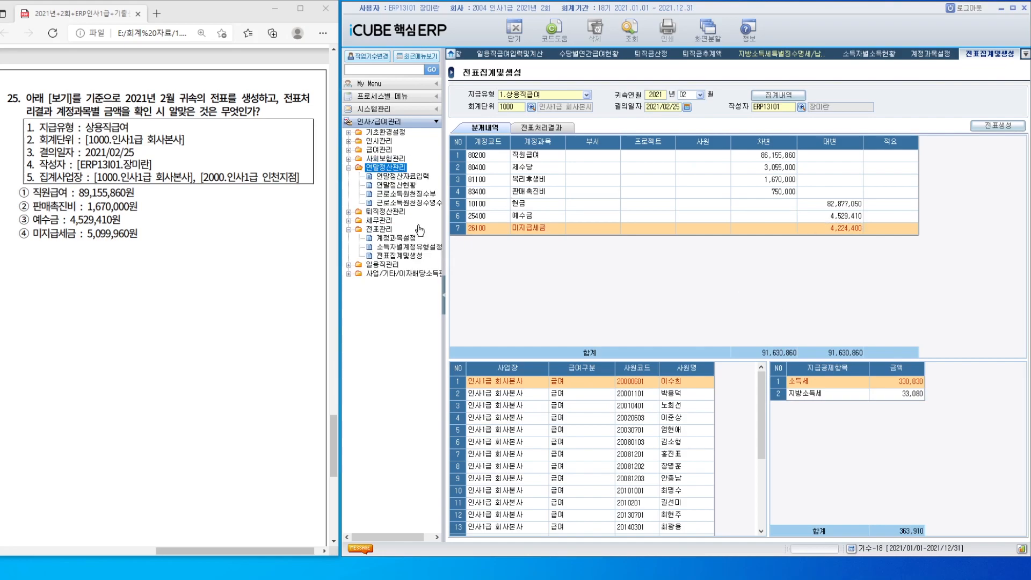
left_click(402, 176)
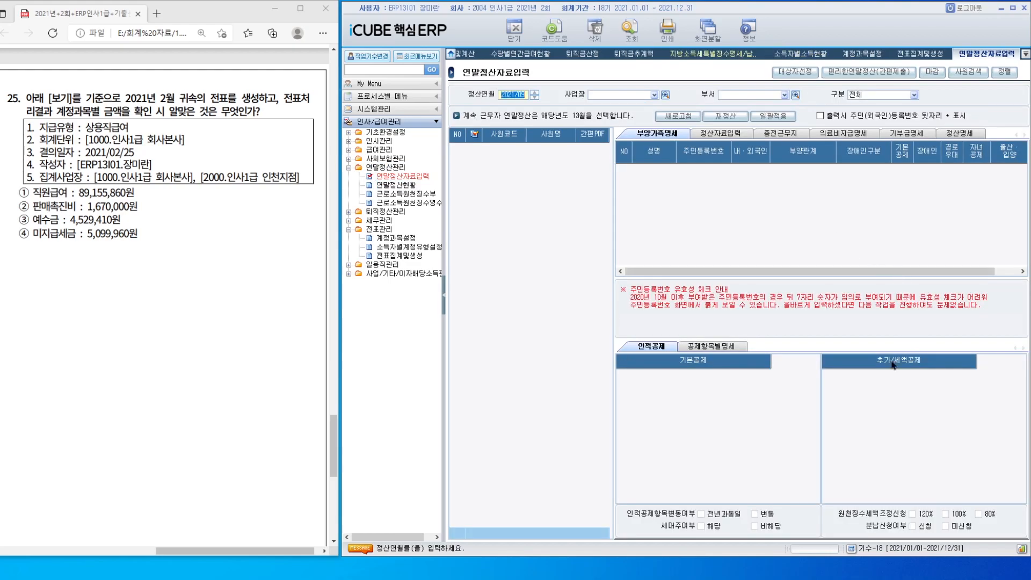